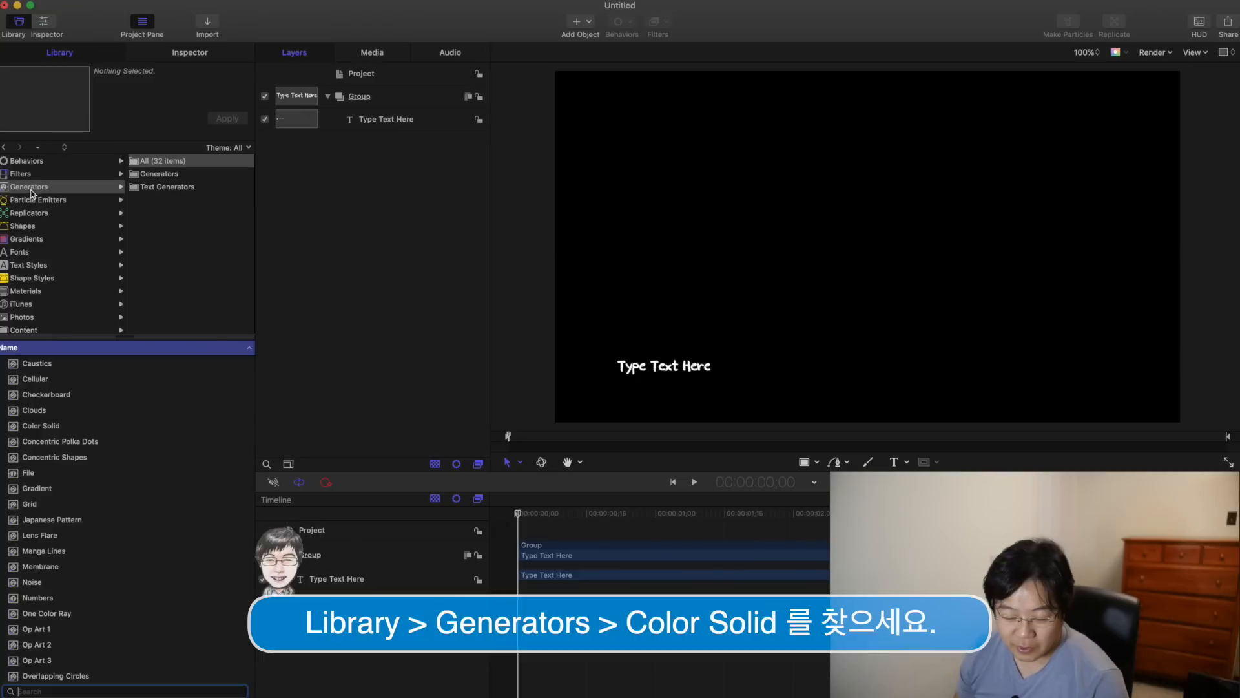
Step: Add a Color Solid generator to the project as a new group
{"action": "left_click", "coordinate": [34, 186]}
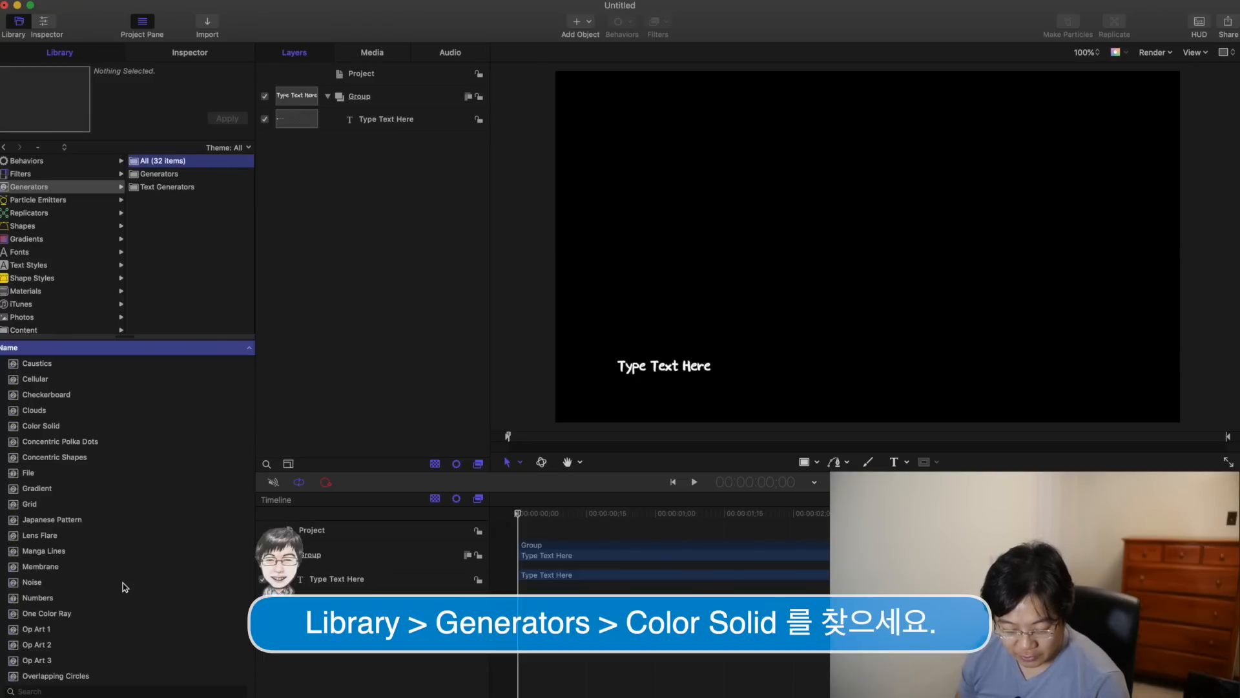
{"action": "left_click", "coordinate": [33, 428]}
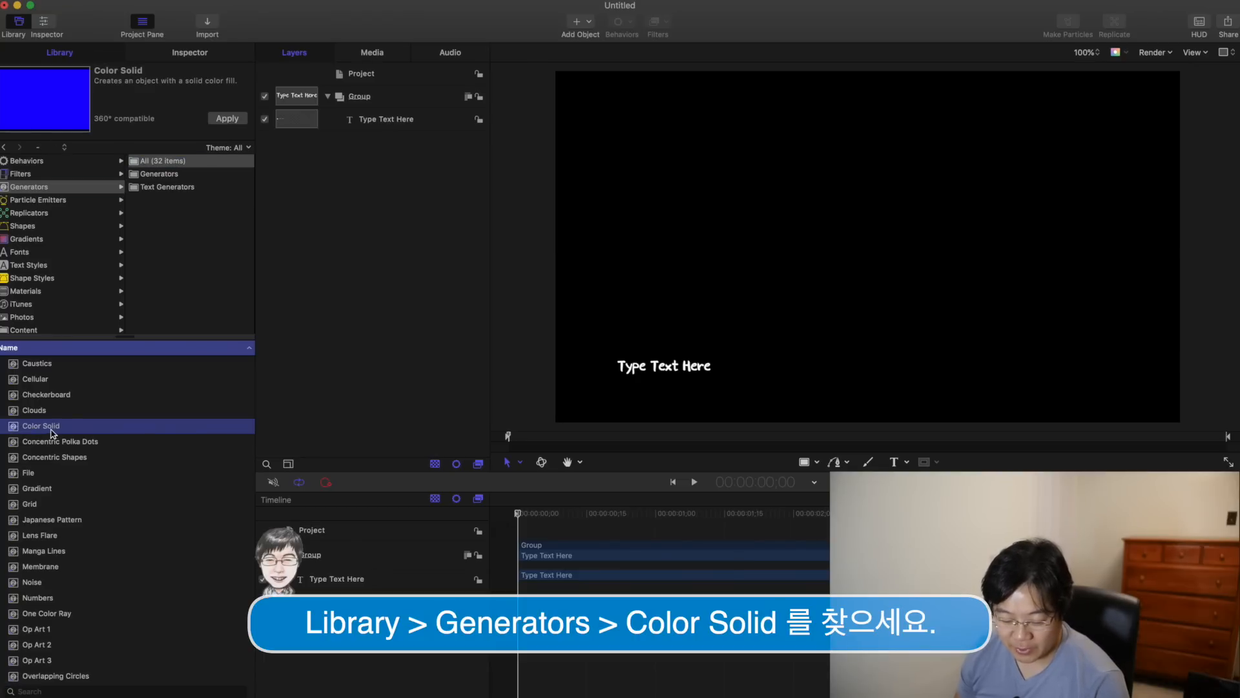
{"action": "left_click_drag", "start_coordinate": [48, 433], "coordinate": [420, 285]}
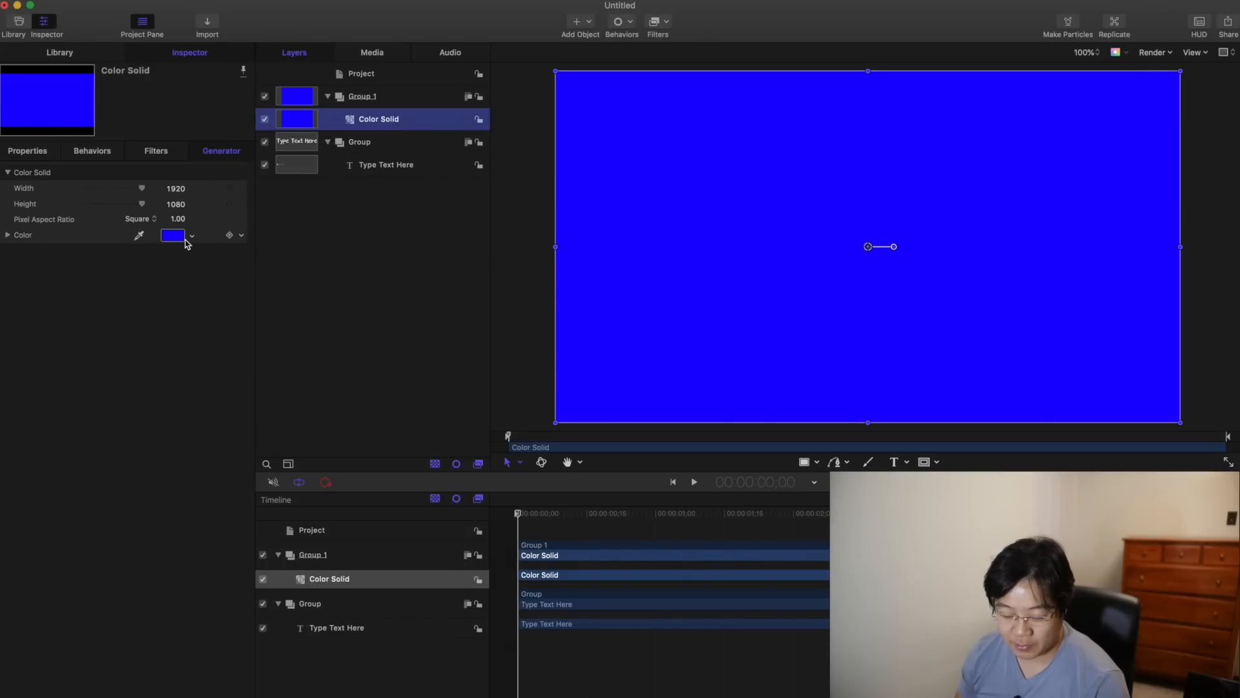
Step: Set the Color Solid's fill to the black Licorice colour
{"action": "left_click", "coordinate": [178, 237]}
{"action": "left_click", "coordinate": [246, 441]}
{"action": "left_click", "coordinate": [246, 365]}
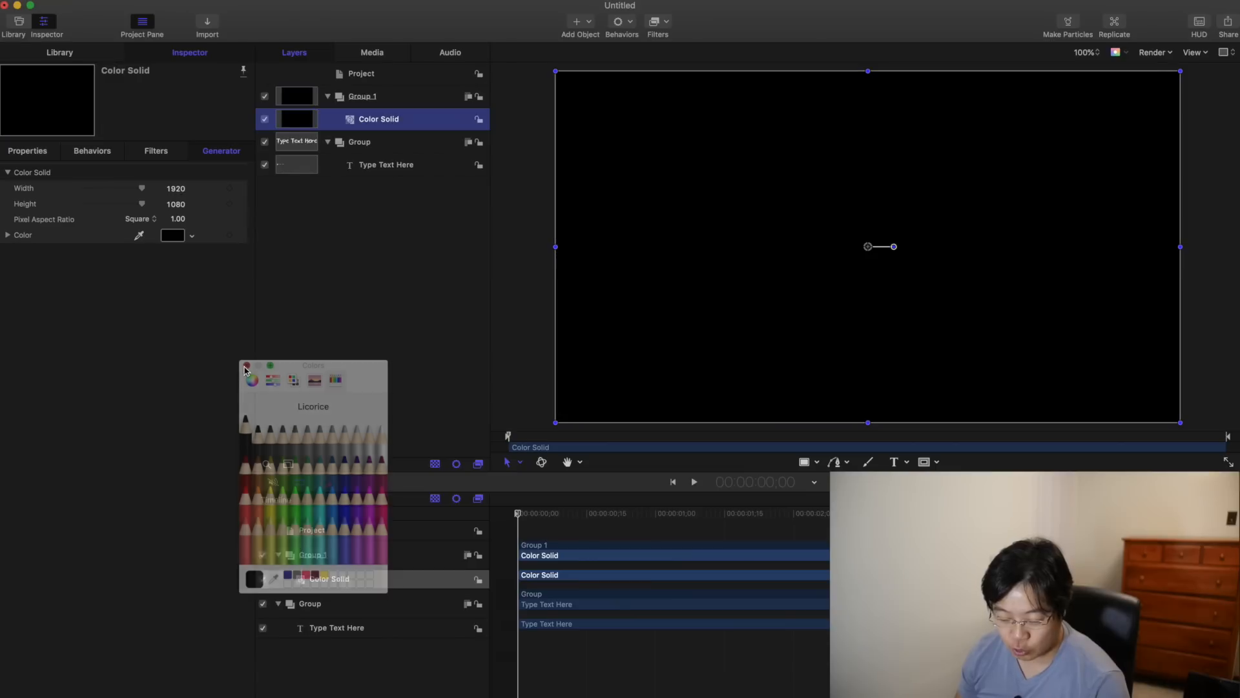
Step: Rename the Color Solid's group as Background and move it below the text group
{"action": "double_click", "coordinate": [375, 96]}
{"action": "left_click_drag", "start_coordinate": [387, 95], "coordinate": [143, 95]}
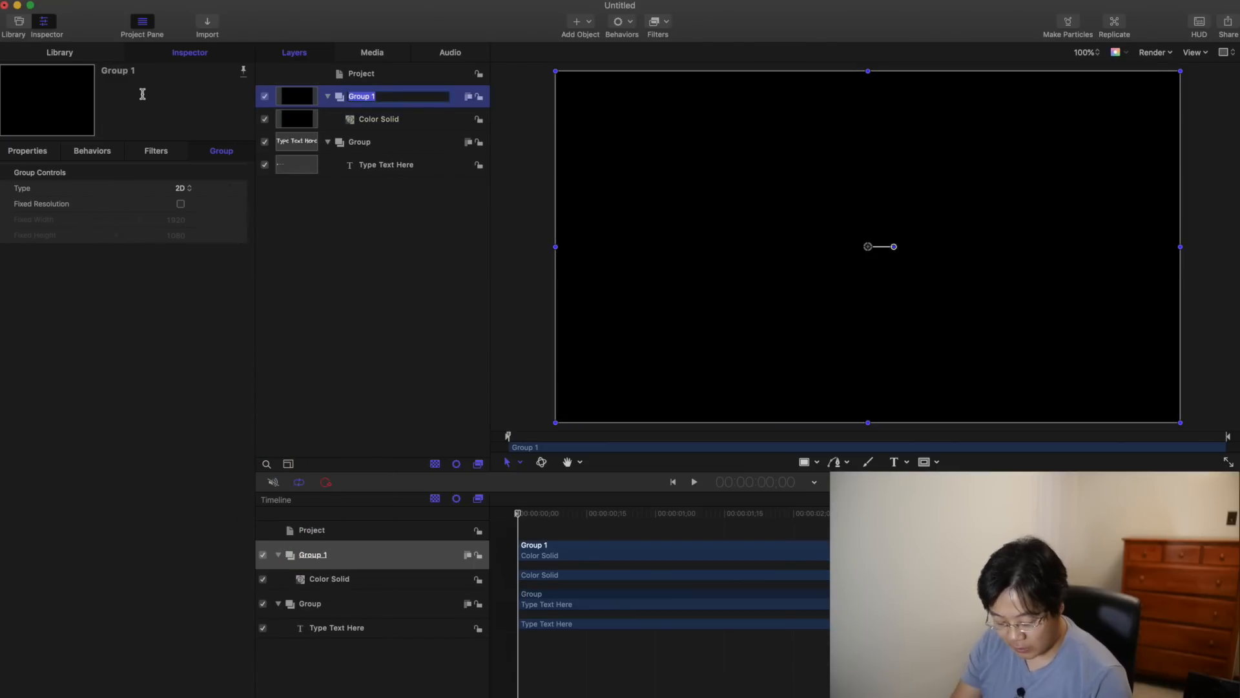
{"action": "type", "text": "Background"}
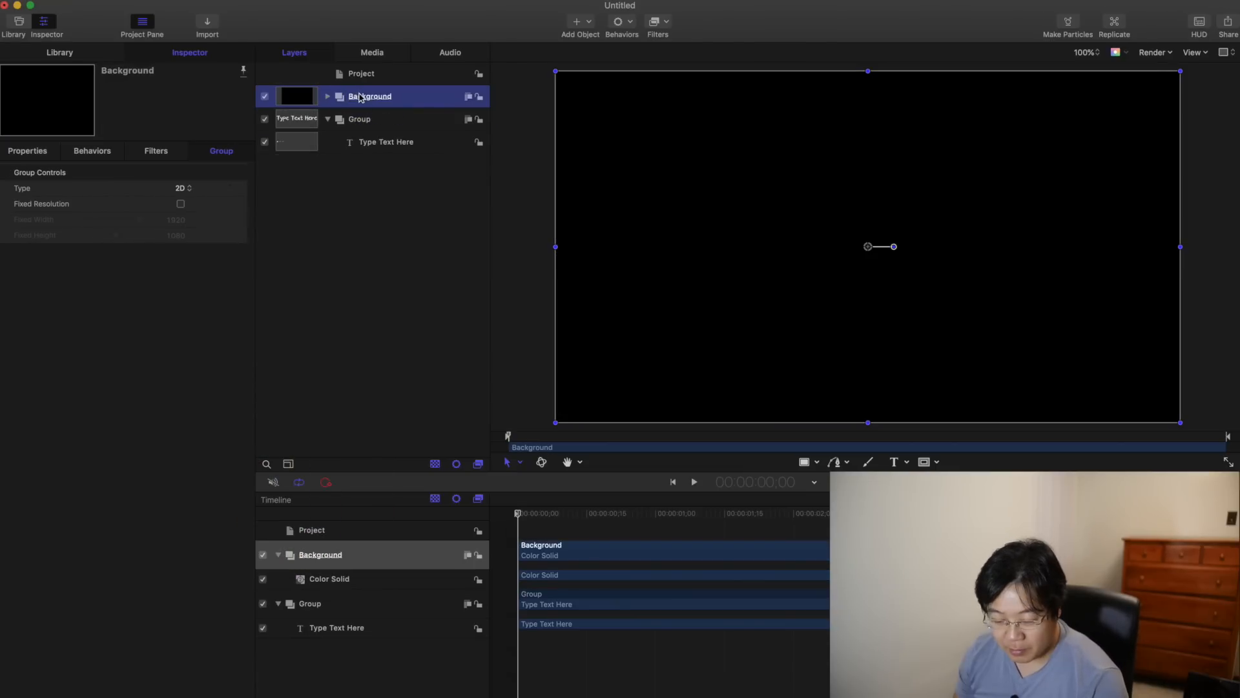
{"action": "left_click_drag", "start_coordinate": [359, 98], "coordinate": [343, 162]}
Step: Reset the Margins parameters in the text layer's layout settings
{"action": "left_click", "coordinate": [386, 119]}
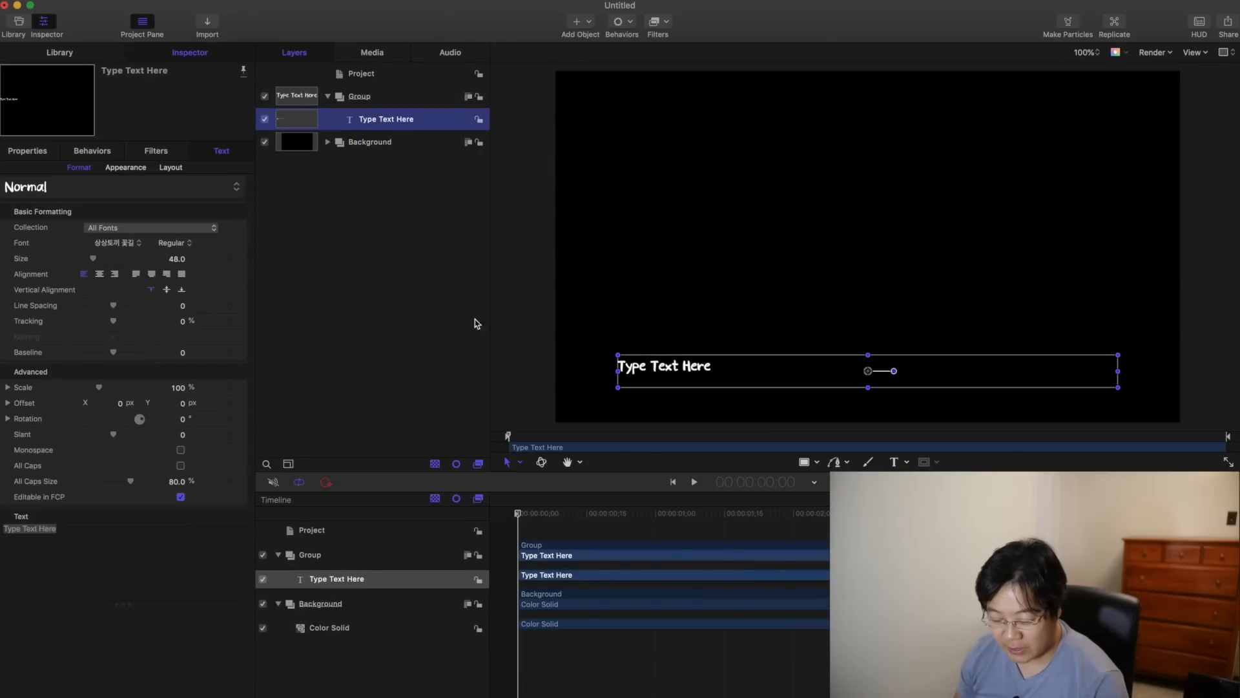
{"action": "left_click", "coordinate": [171, 168]}
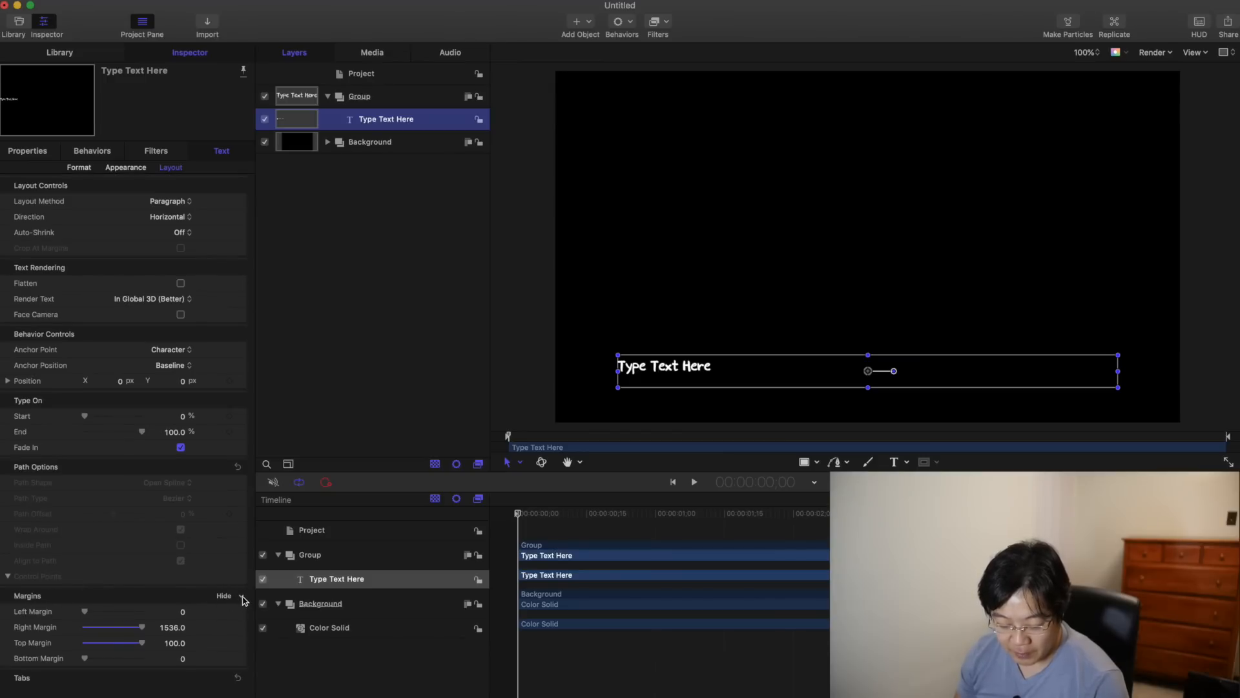
{"action": "left_click", "coordinate": [243, 600]}
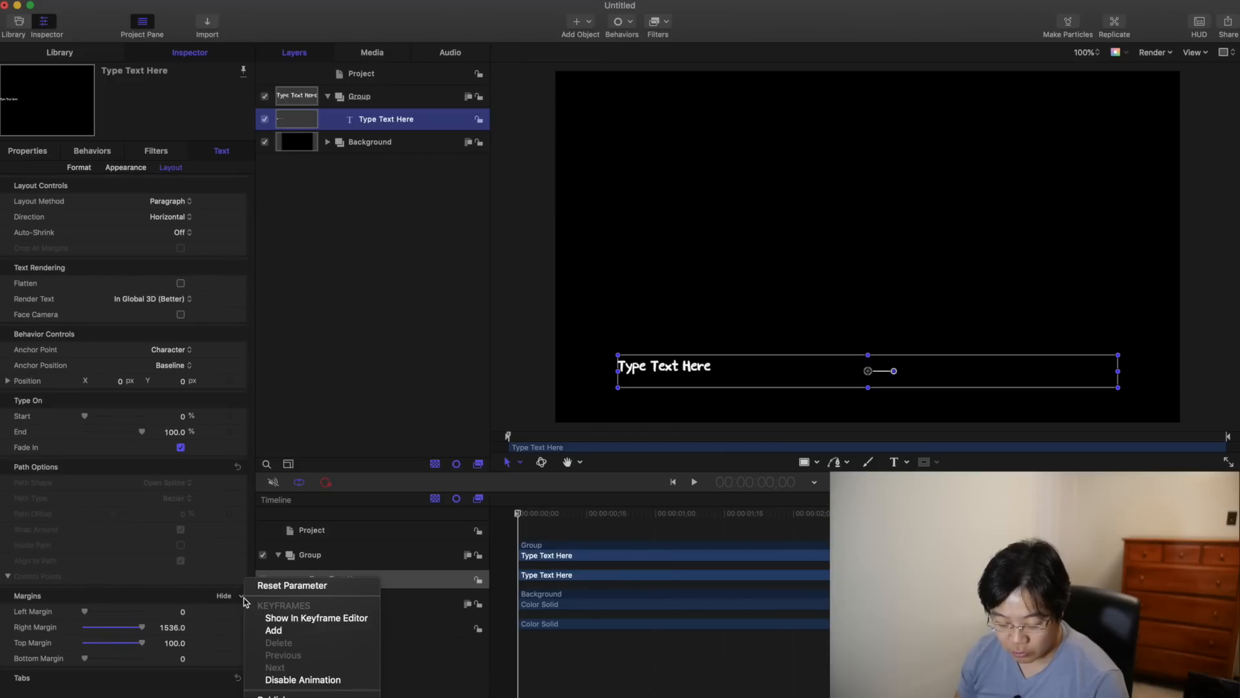
{"action": "left_click", "coordinate": [302, 589]}
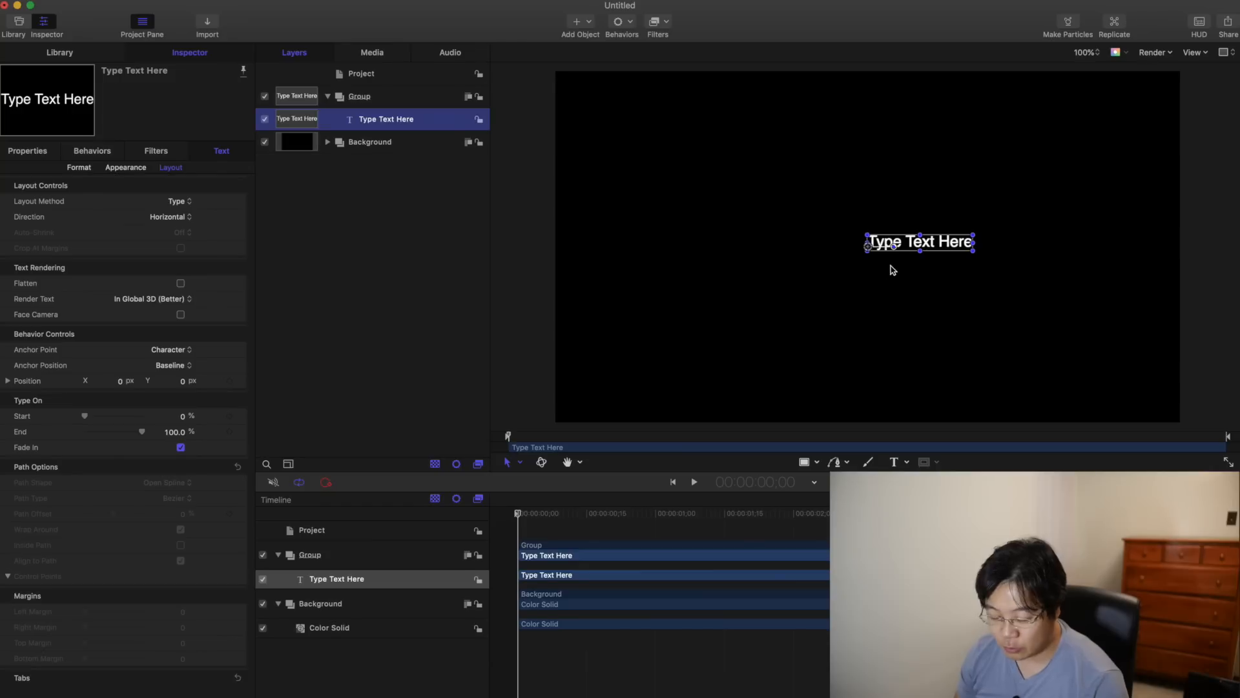
Step: Format the text as centre-aligned, size 150, in the Noto Sans KR Black font
{"action": "left_click", "coordinate": [79, 168]}
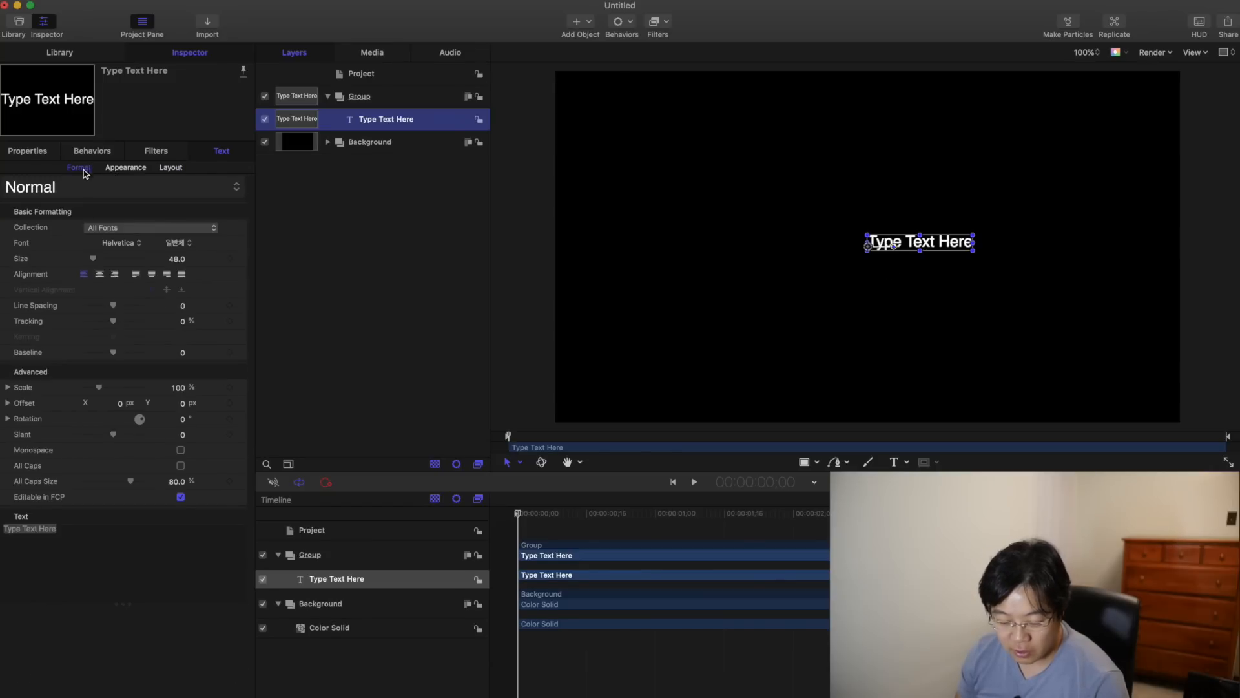
{"action": "left_click", "coordinate": [101, 275]}
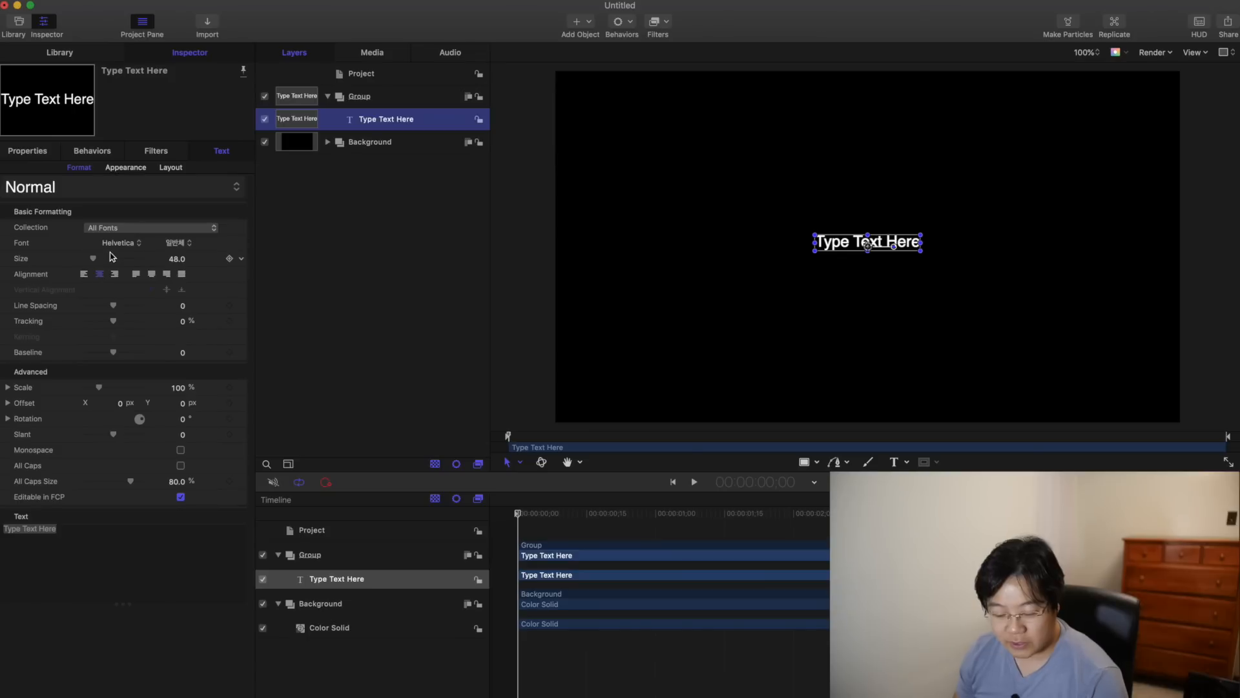
{"action": "left_click_drag", "start_coordinate": [94, 259], "coordinate": [99, 260]}
{"action": "left_click", "coordinate": [173, 261]}
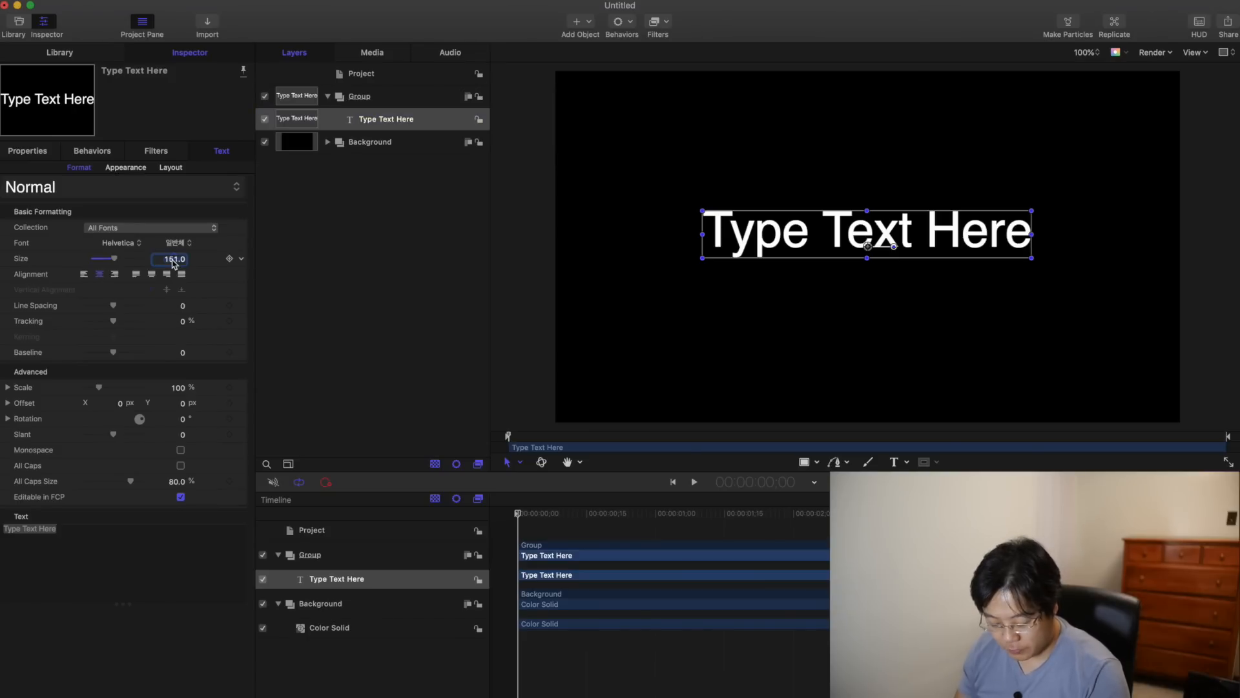
{"action": "type", "text": "150"}
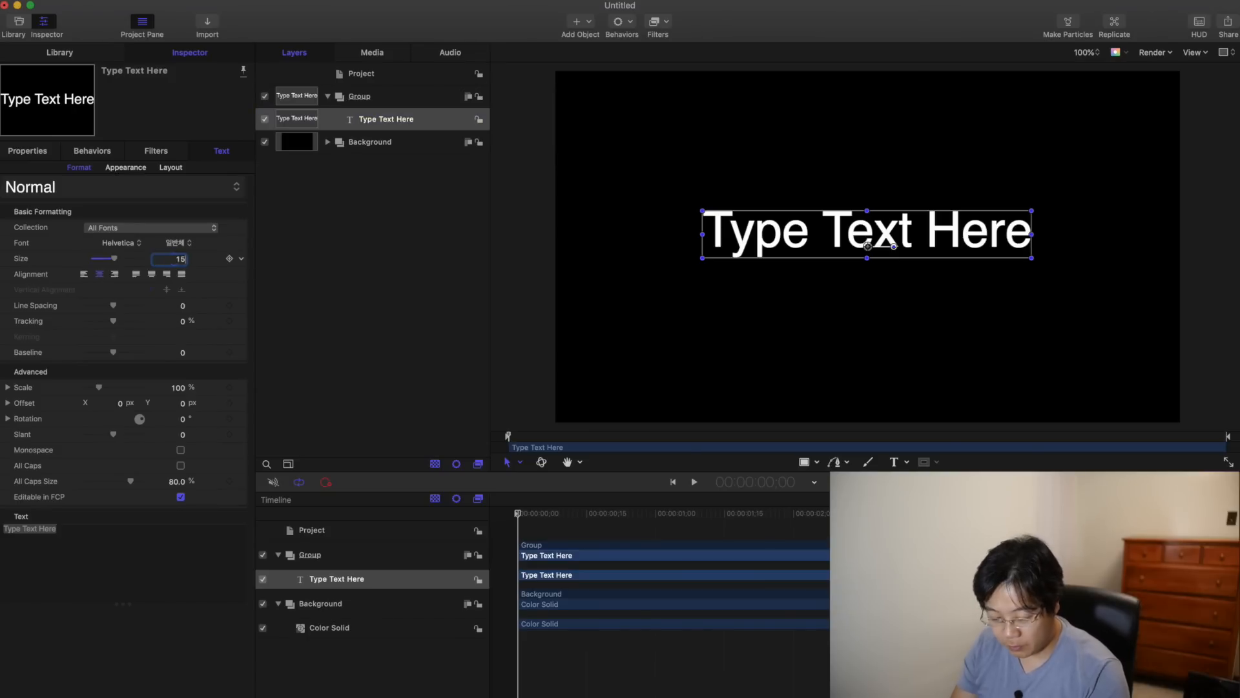
{"action": "key", "text": "Return"}
{"action": "left_click", "coordinate": [135, 244]}
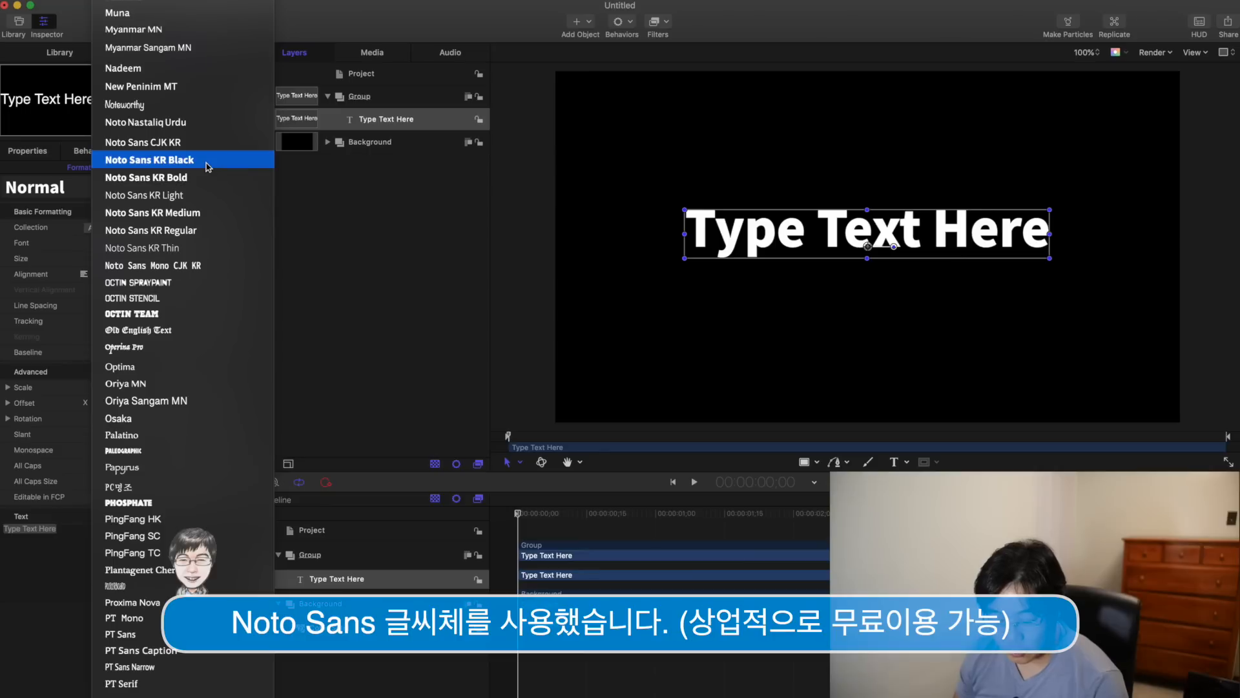
{"action": "left_click", "coordinate": [208, 167]}
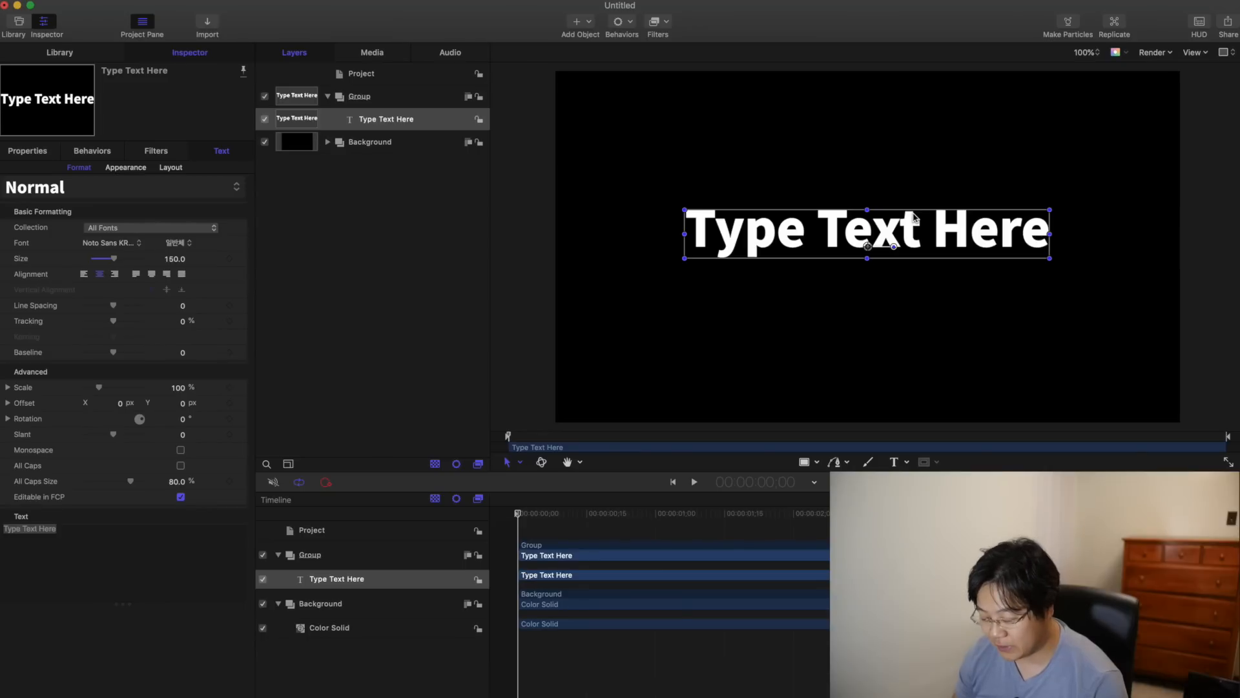
Step: Switch to the trailer video and examine the texture on its title lettering
{"action": "key", "text": "super+Tab"}
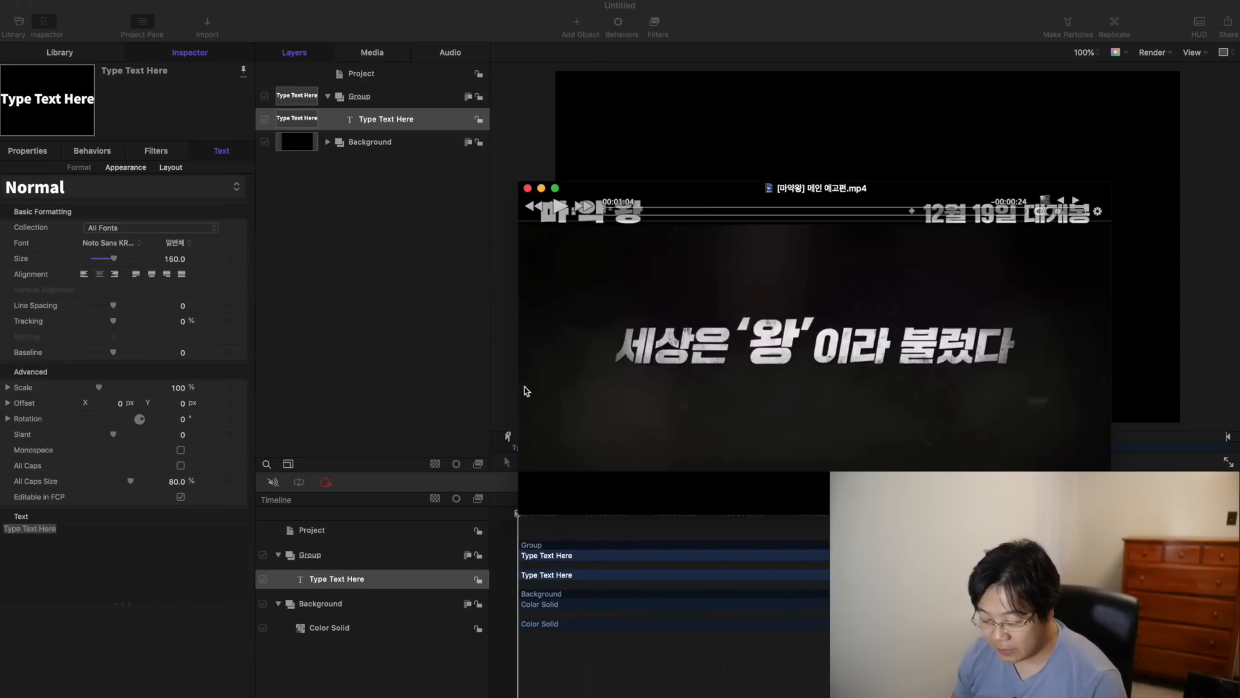
{"action": "left_click", "coordinate": [446, 307]}
Step: Switch to the Chrome browser and search Google Images for "texture dirty"
{"action": "left_click", "coordinate": [825, 695]}
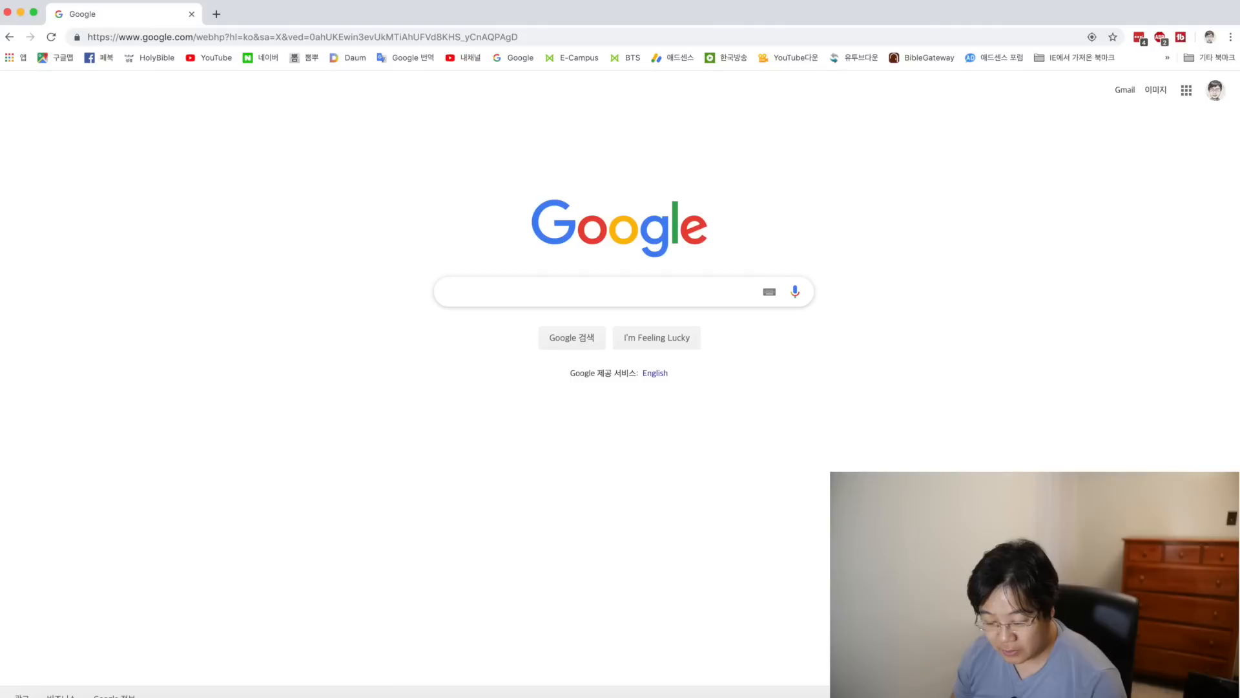
{"action": "left_click", "coordinate": [569, 297]}
{"action": "type", "text": "texture"}
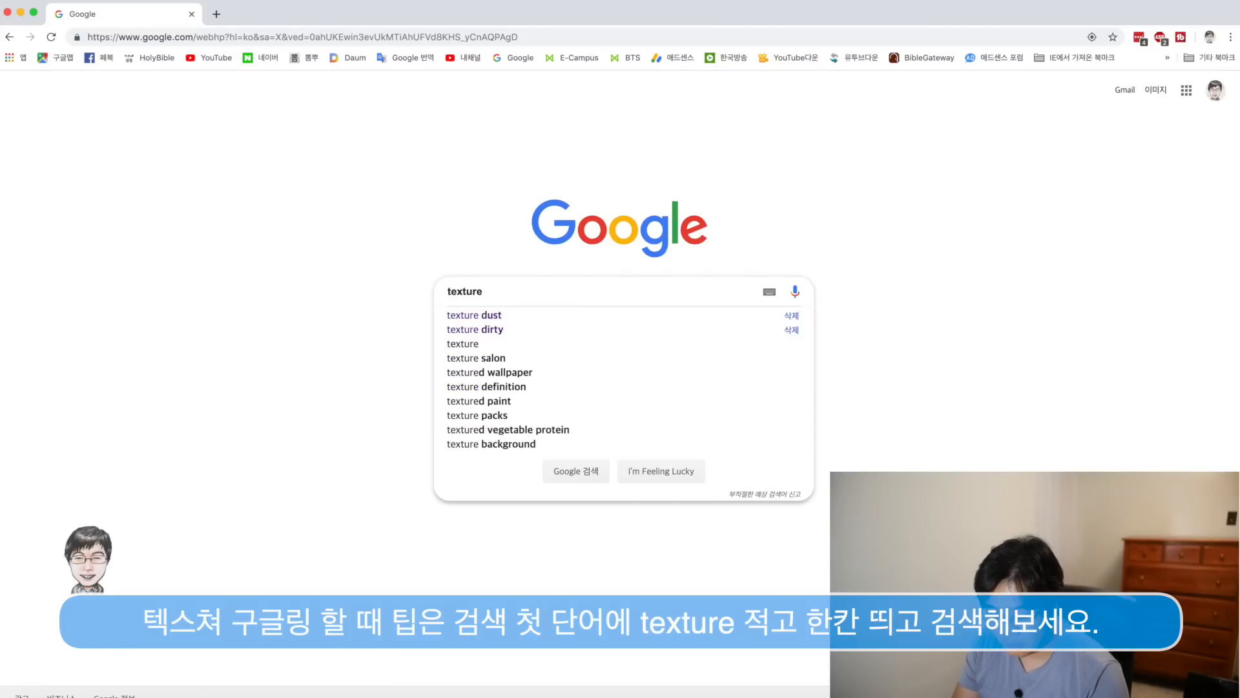
{"action": "type", "text": " dirty"}
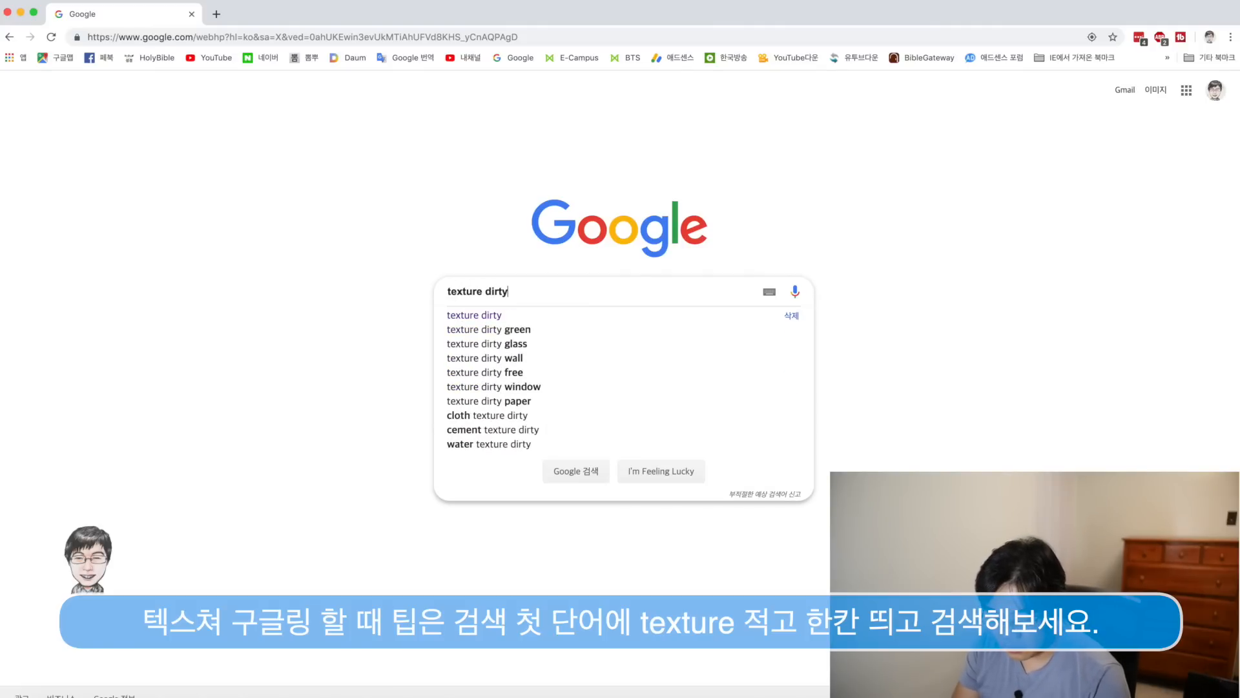
{"action": "key", "text": "Return"}
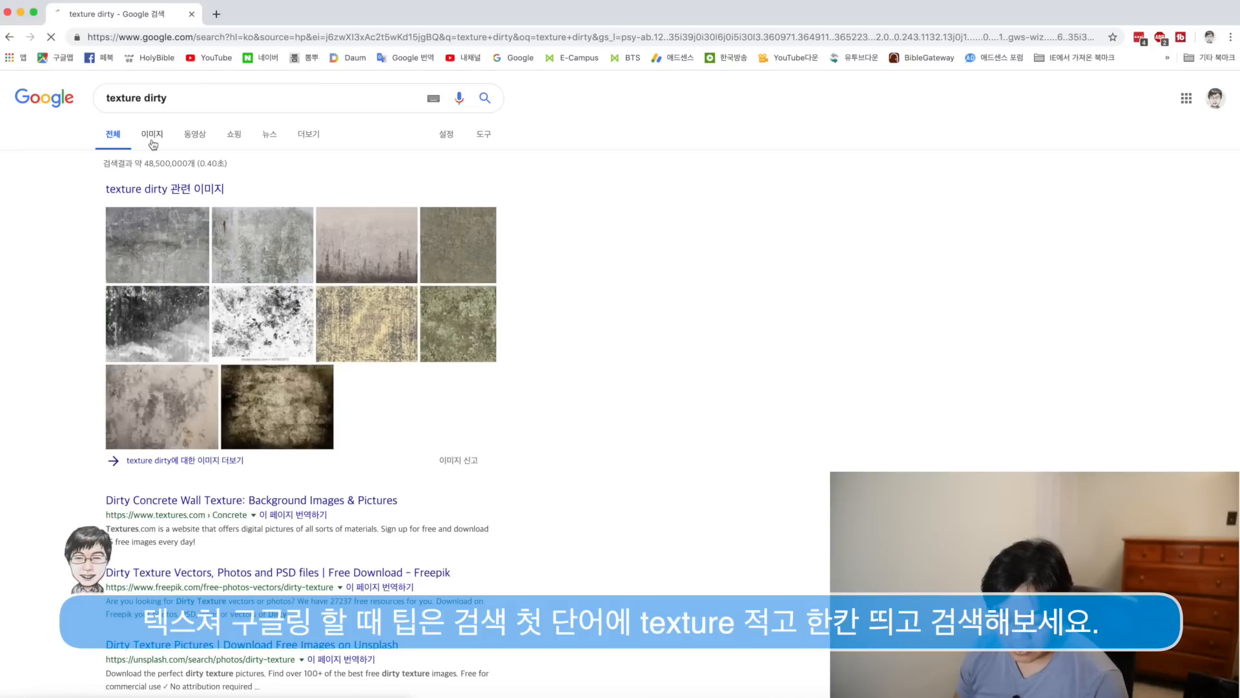
{"action": "left_click", "coordinate": [153, 140]}
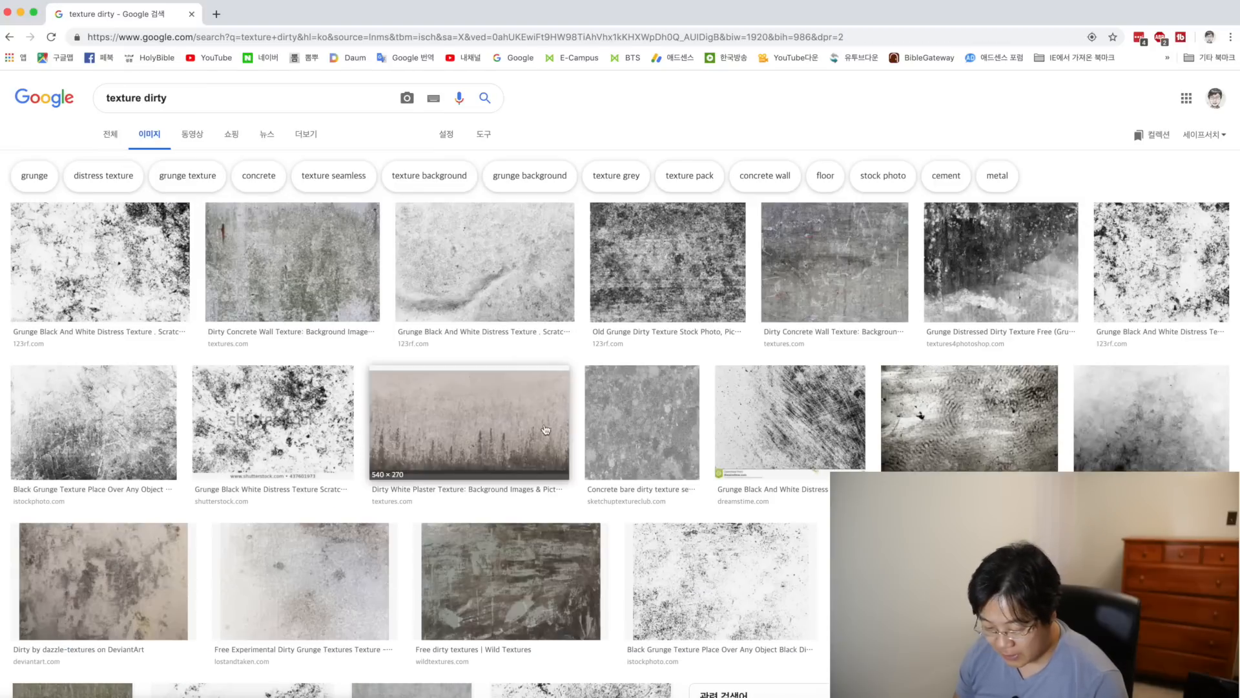
Step: Open the PxHere page of the grungy grey wall texture and check its licence terms
{"action": "scroll", "coordinate": [843, 405], "scroll_direction": "down", "scroll_amount": 3}
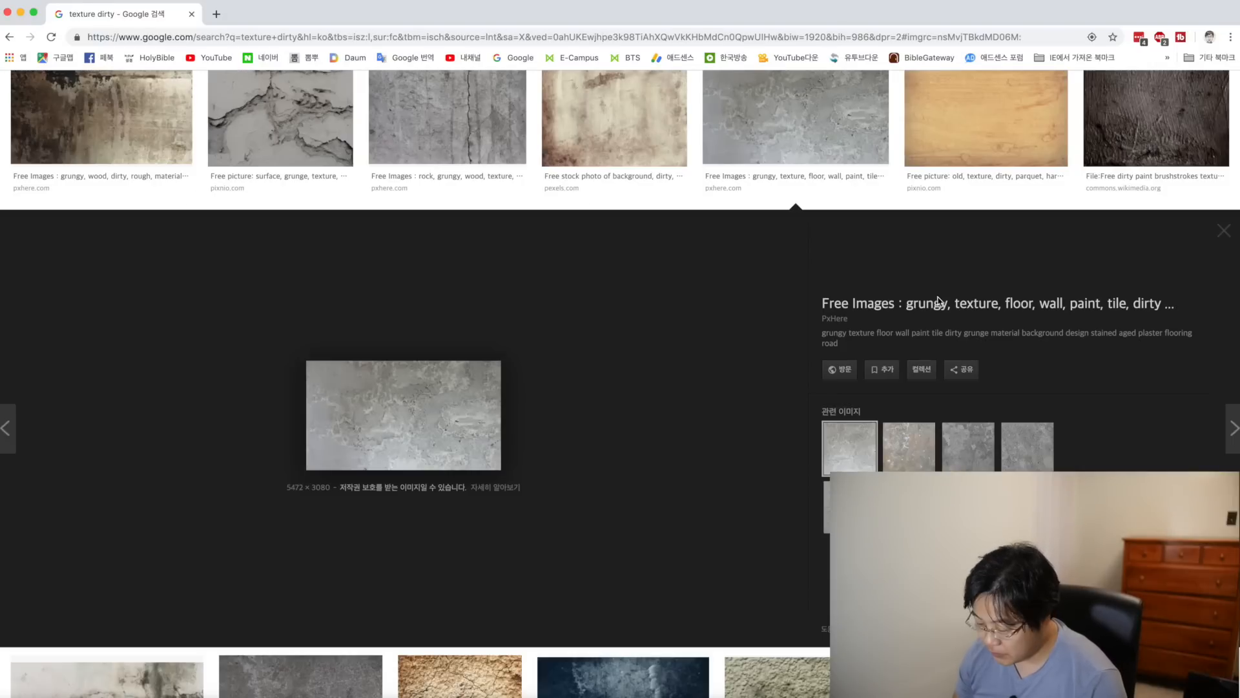
{"action": "left_click", "coordinate": [832, 368]}
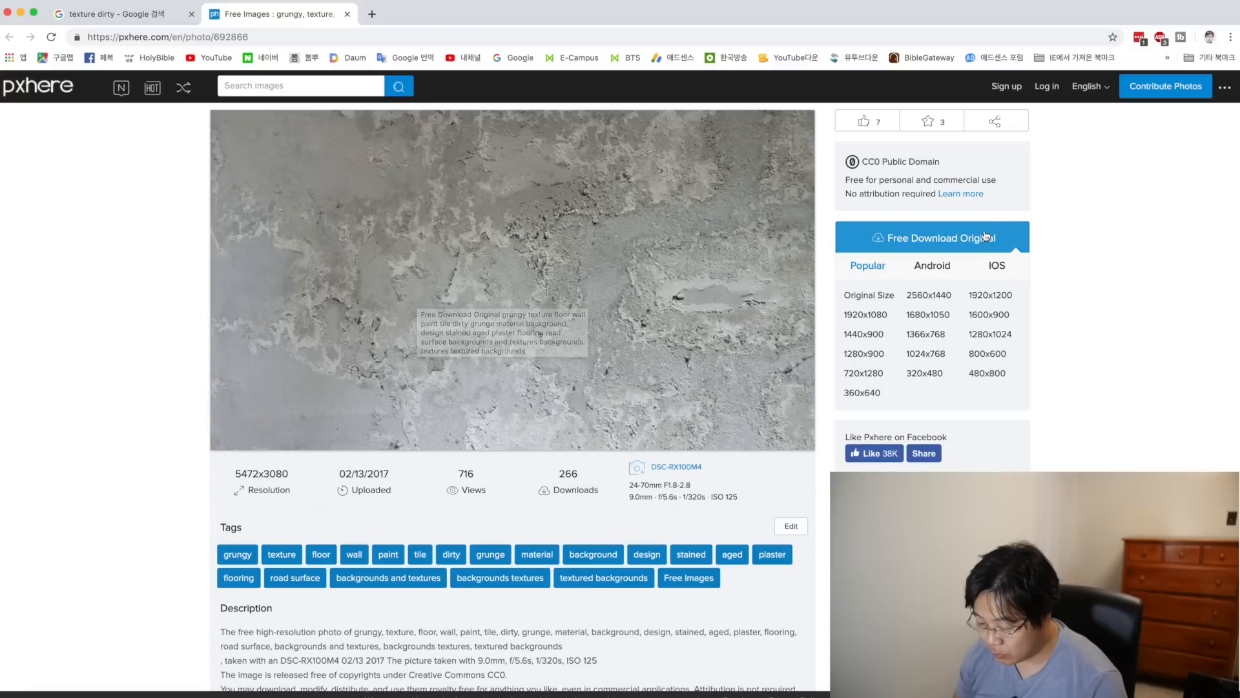
{"action": "mouse_move", "coordinate": [904, 183]}
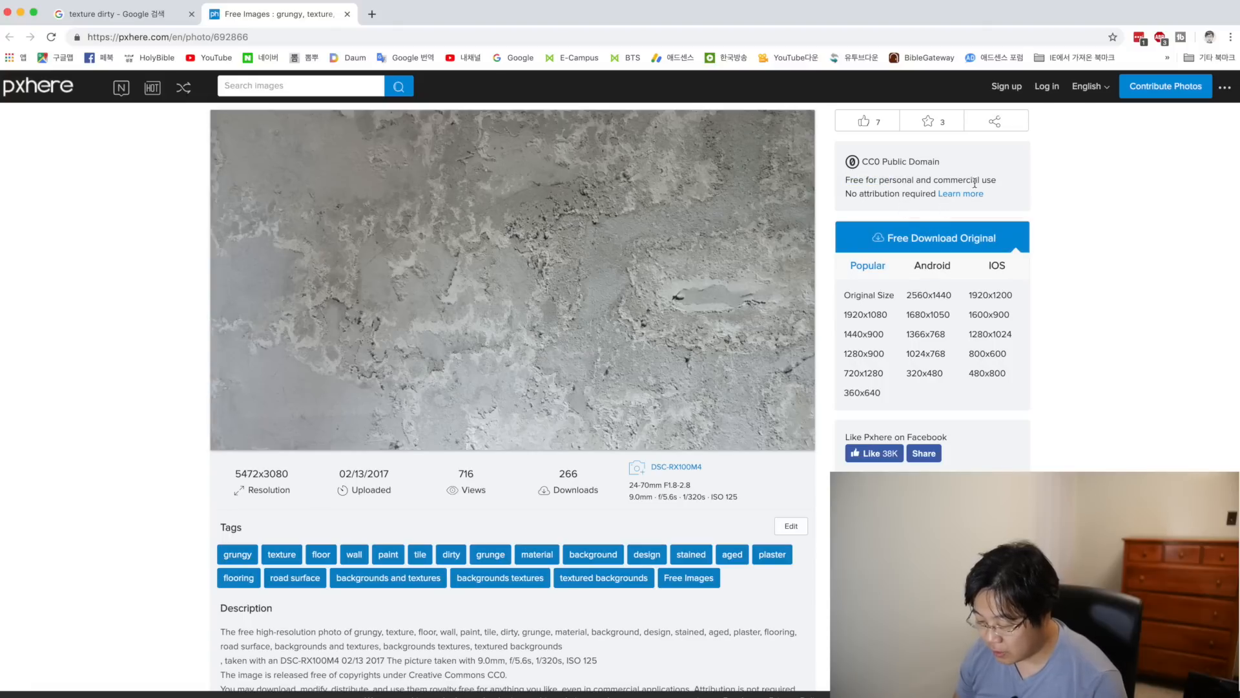
{"action": "left_click_drag", "start_coordinate": [845, 179], "coordinate": [1022, 201]}
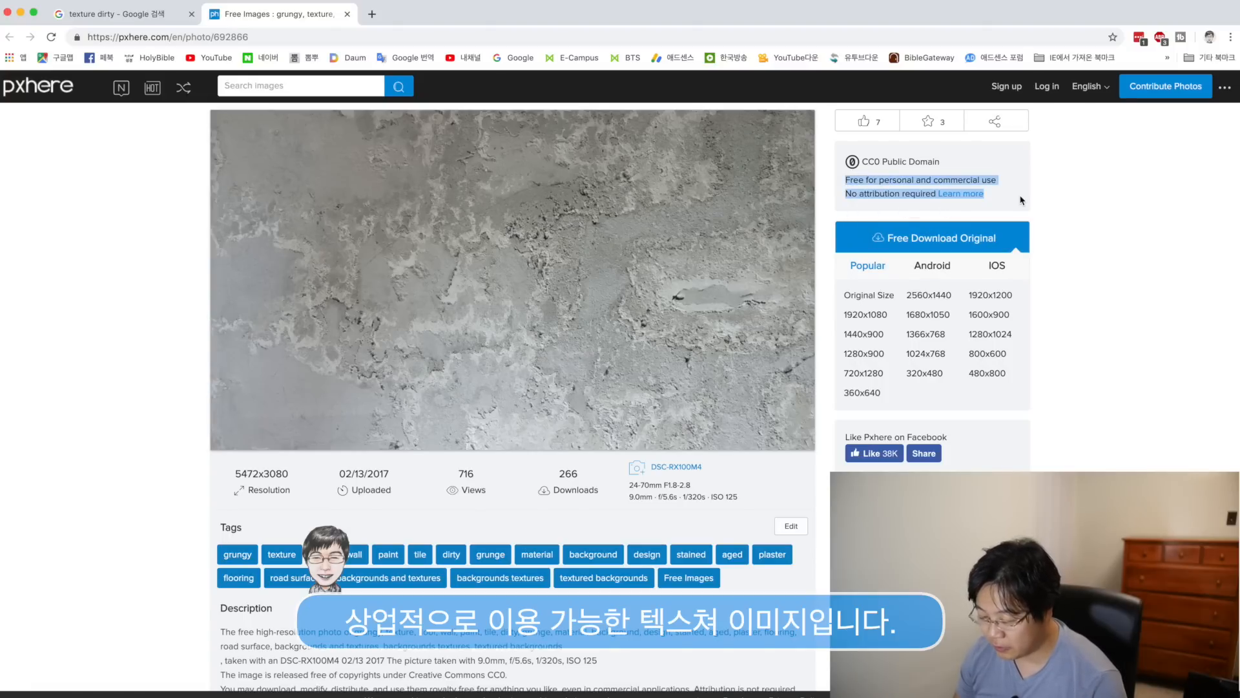
{"action": "left_click", "coordinate": [1022, 200]}
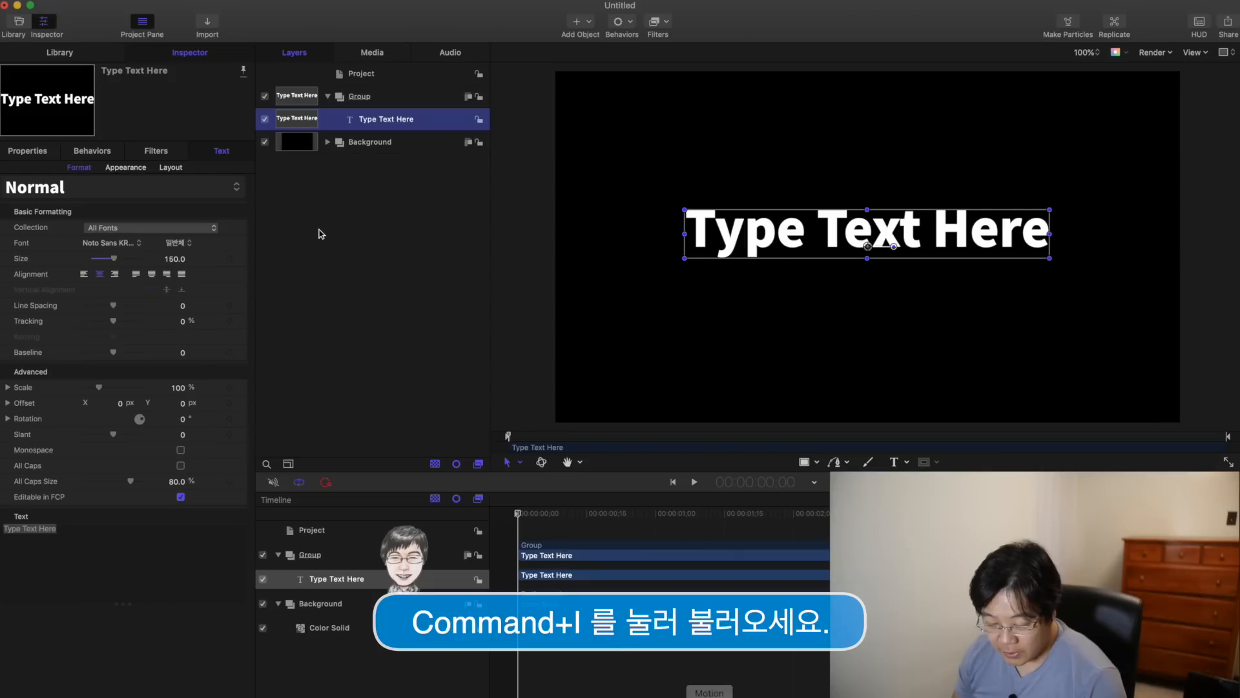
Step: Back in Motion, import the grungy-texture-floor-wall-paint-tile JPG ending in (1) from the Downloads folder
{"action": "left_click", "coordinate": [416, 195]}
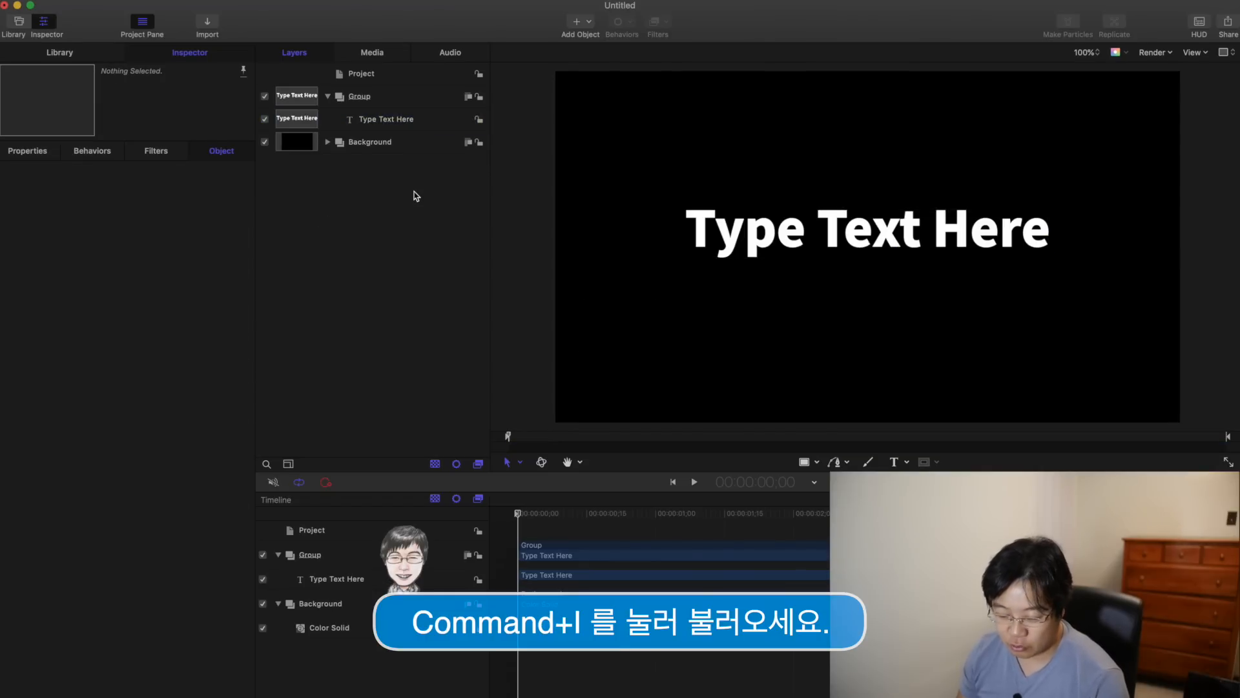
{"action": "key", "text": "super+i"}
{"action": "left_click", "coordinate": [342, 79]}
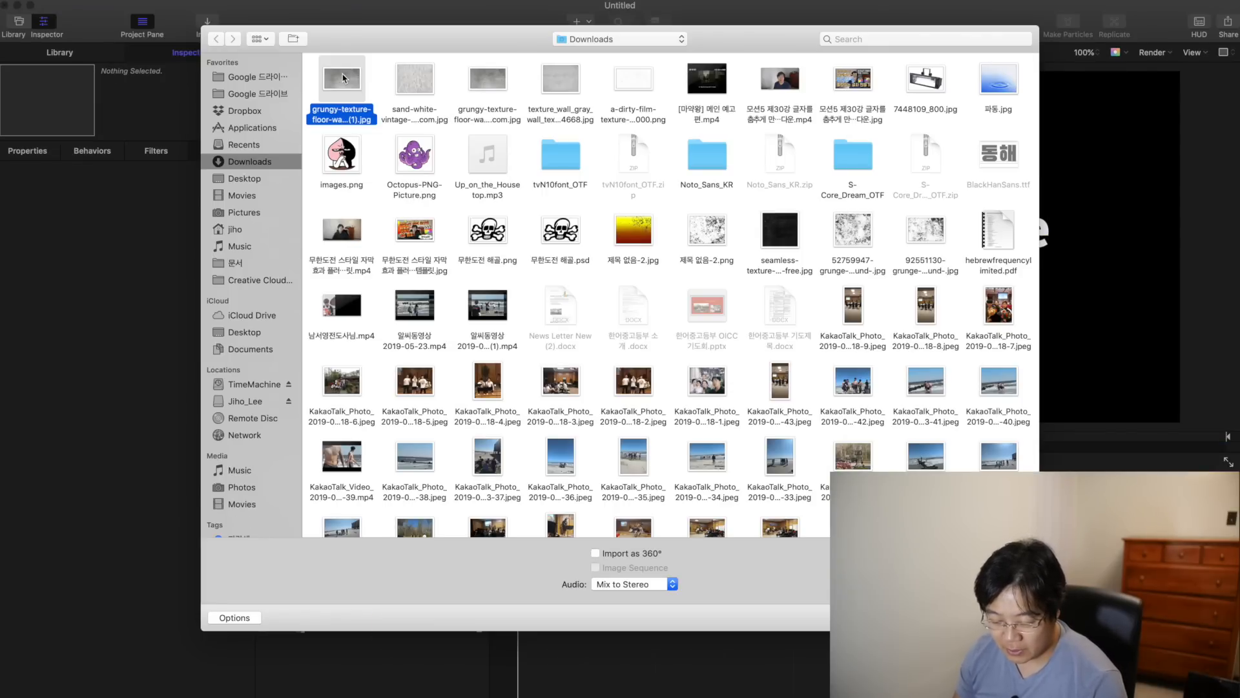
{"action": "key", "text": "Return"}
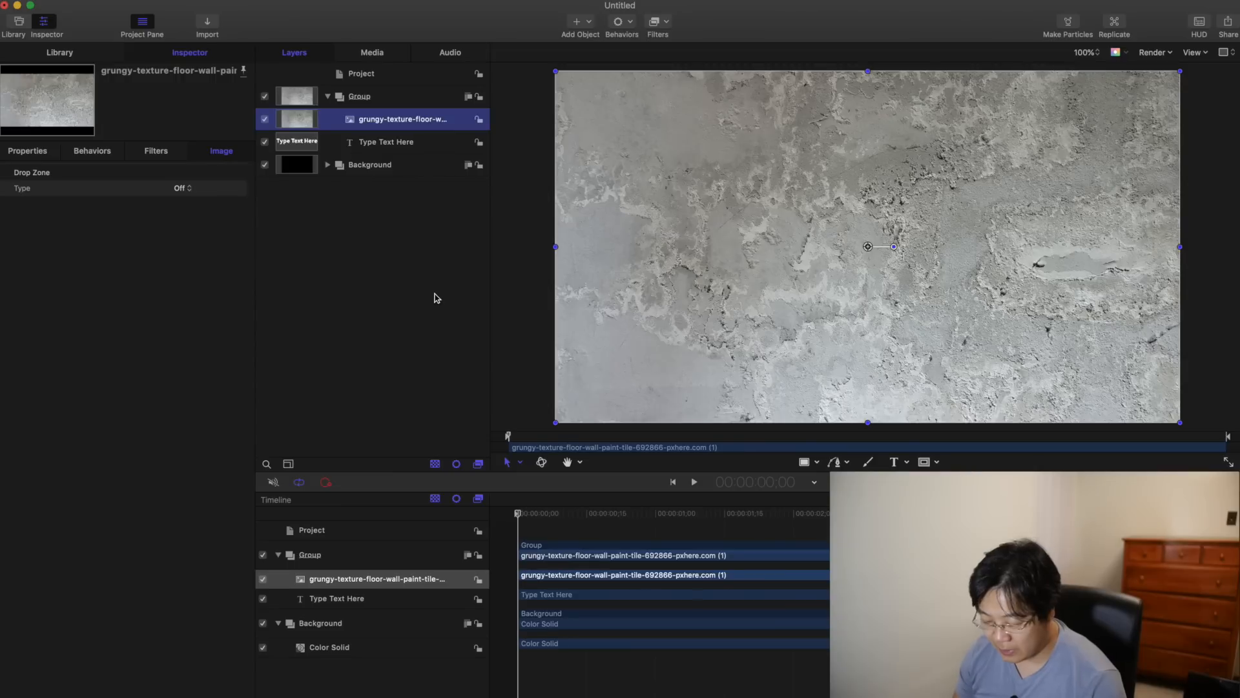
Step: Add an Image Mask to the grungy texture layer and use the Type Text Here layer as its mask source
{"action": "right_click", "coordinate": [380, 123]}
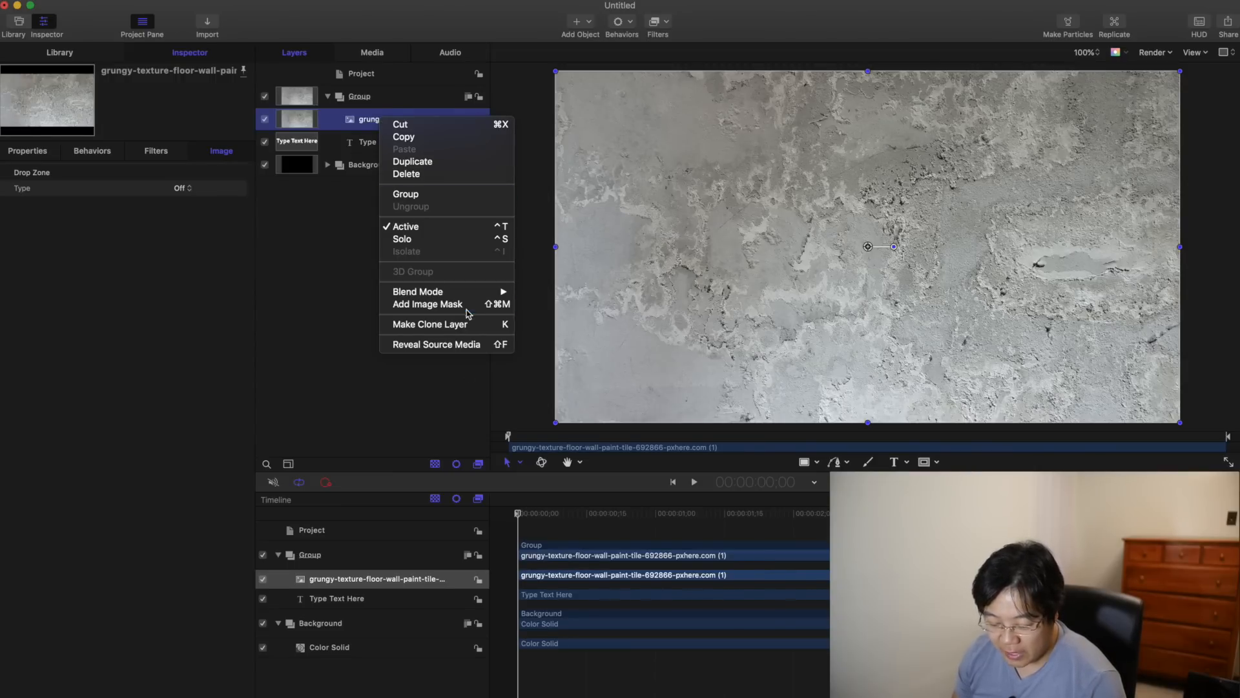
{"action": "key", "text": "Escape"}
{"action": "key", "text": "super+shift+m"}
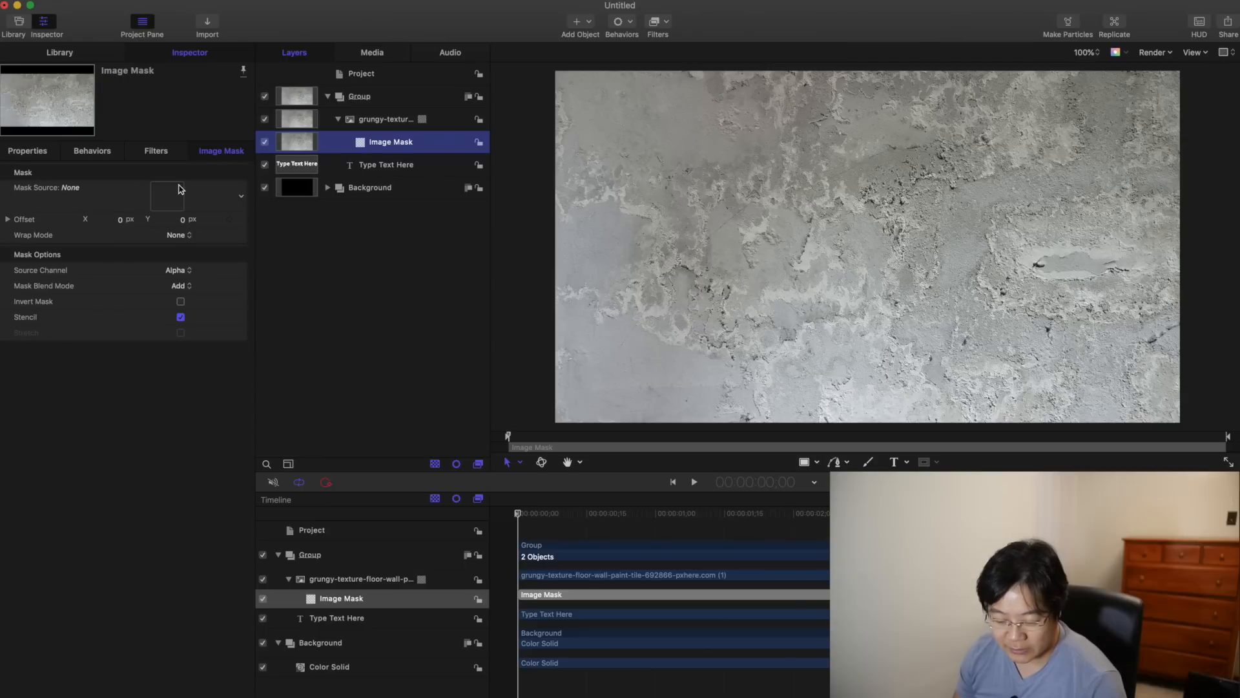
{"action": "left_click_drag", "start_coordinate": [309, 170], "coordinate": [164, 196]}
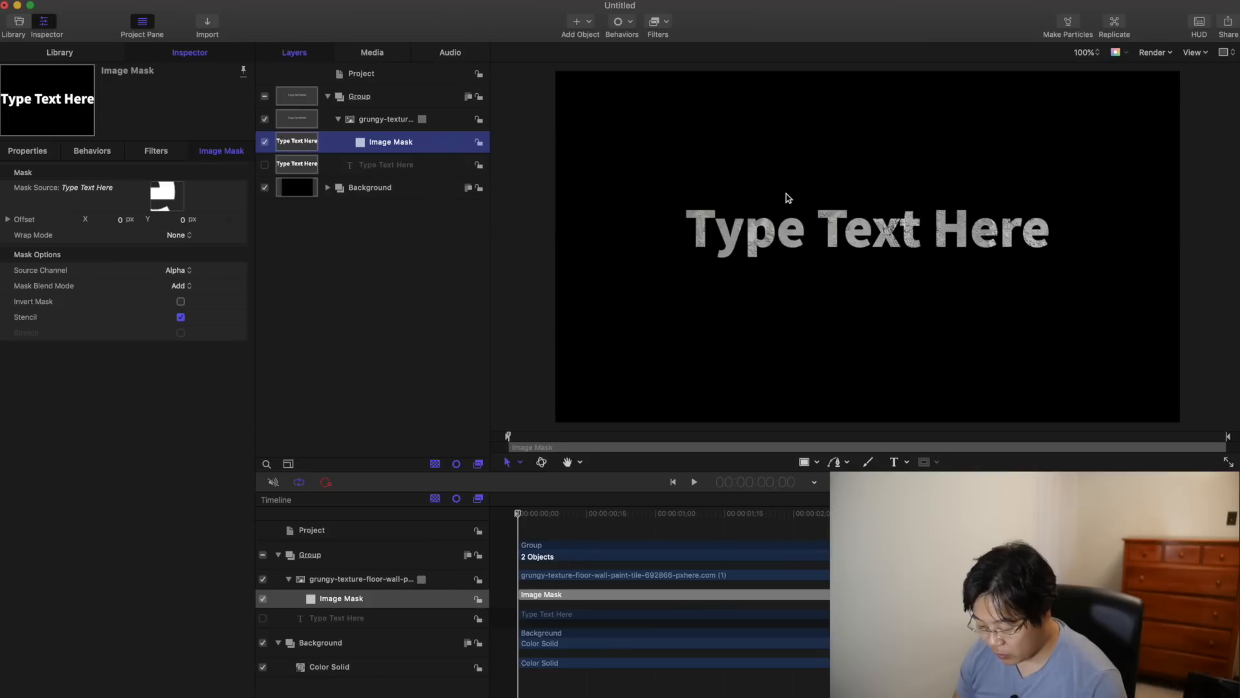
Step: Following the trailer's title frame, replace the text with "세상은 '왕'이라 불렀다" and enlarge the quoted '왕'
{"action": "key", "text": "super+Tab"}
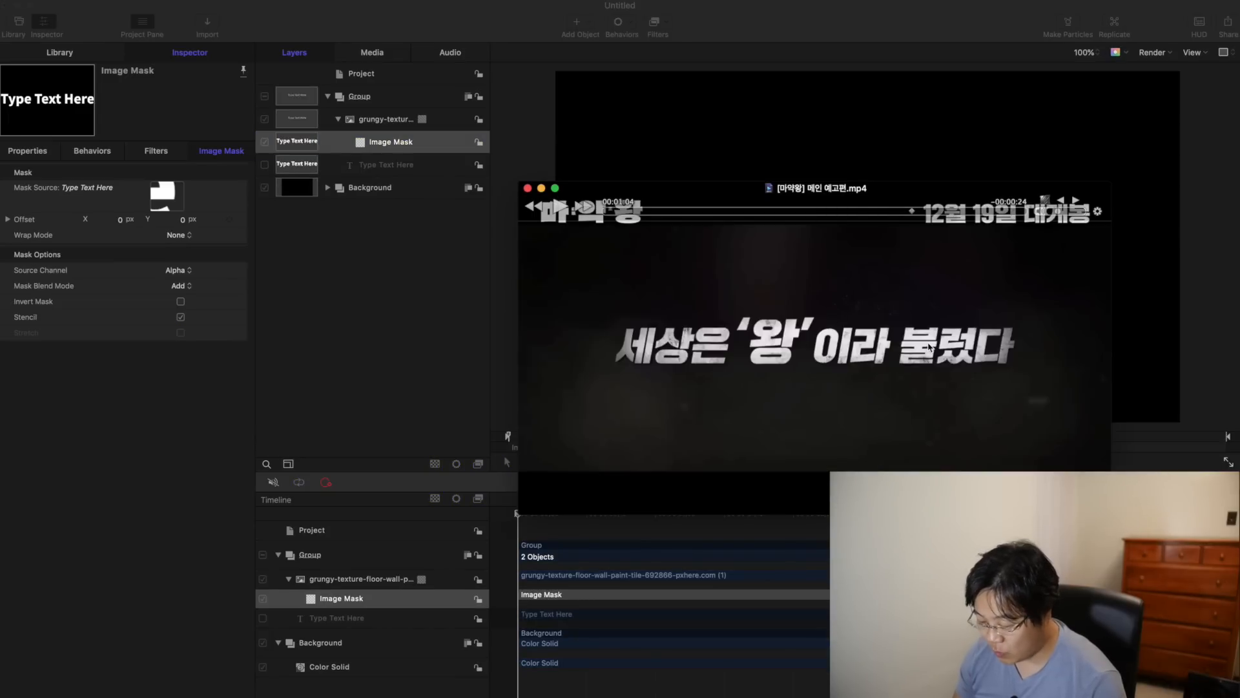
{"action": "left_click", "coordinate": [906, 157]}
{"action": "left_click", "coordinate": [387, 164]}
{"action": "type", "text": "세상은 '왕'이라 불렀다"}
{"action": "left_click_drag", "start_coordinate": [769, 227], "coordinate": [871, 228]}
{"action": "left_click_drag", "start_coordinate": [178, 259], "coordinate": [178, 239]}
{"action": "left_click", "coordinate": [626, 237]}
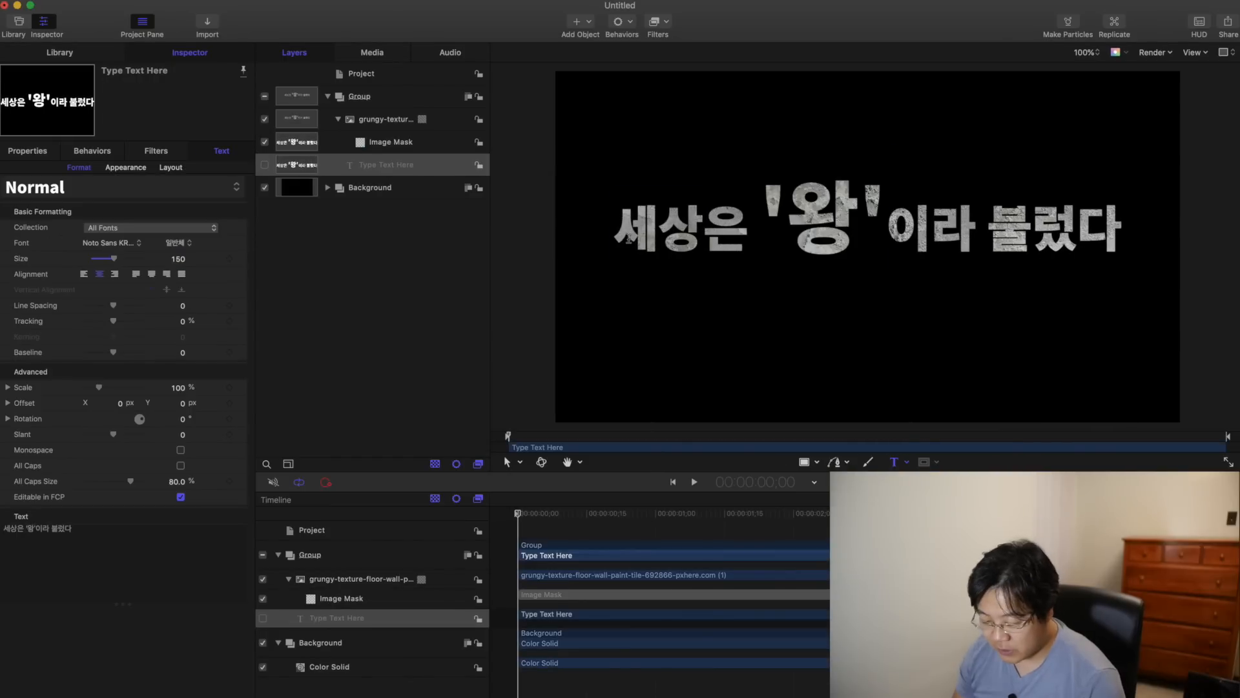
Step: Slant the whole title text by 11 and rename the group containing it as Text
{"action": "left_click_drag", "start_coordinate": [625, 237], "coordinate": [1177, 235]}
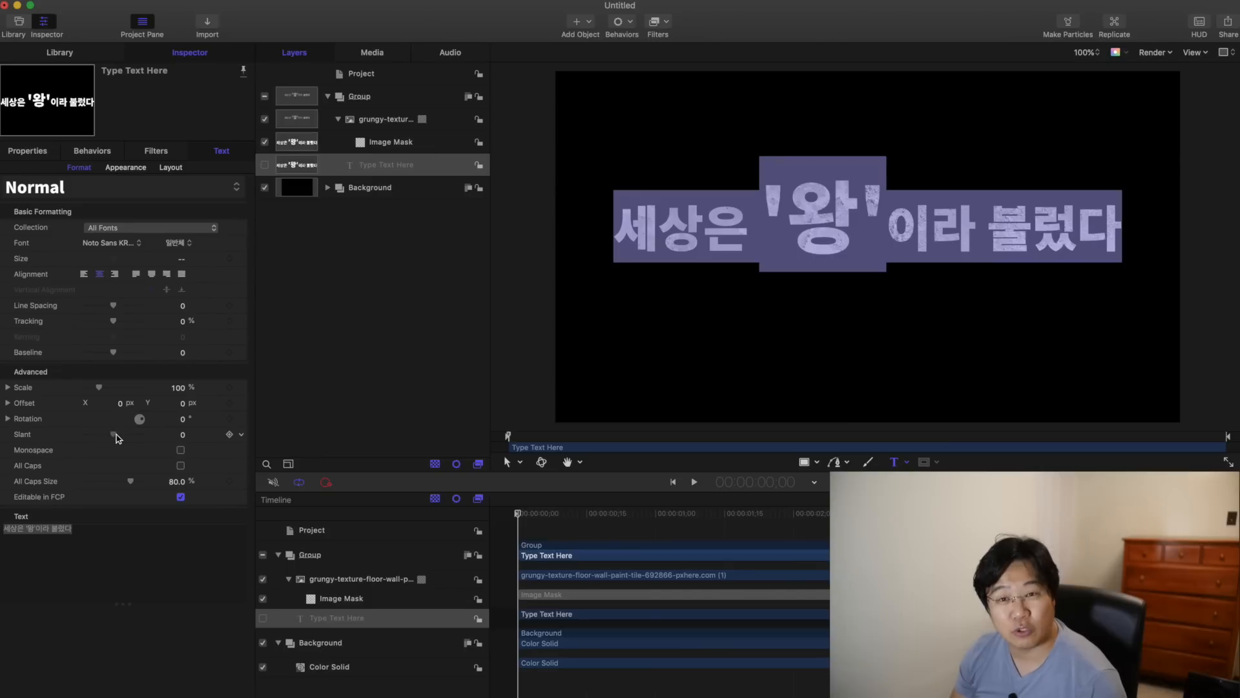
{"action": "left_click_drag", "start_coordinate": [115, 438], "coordinate": [117, 439]}
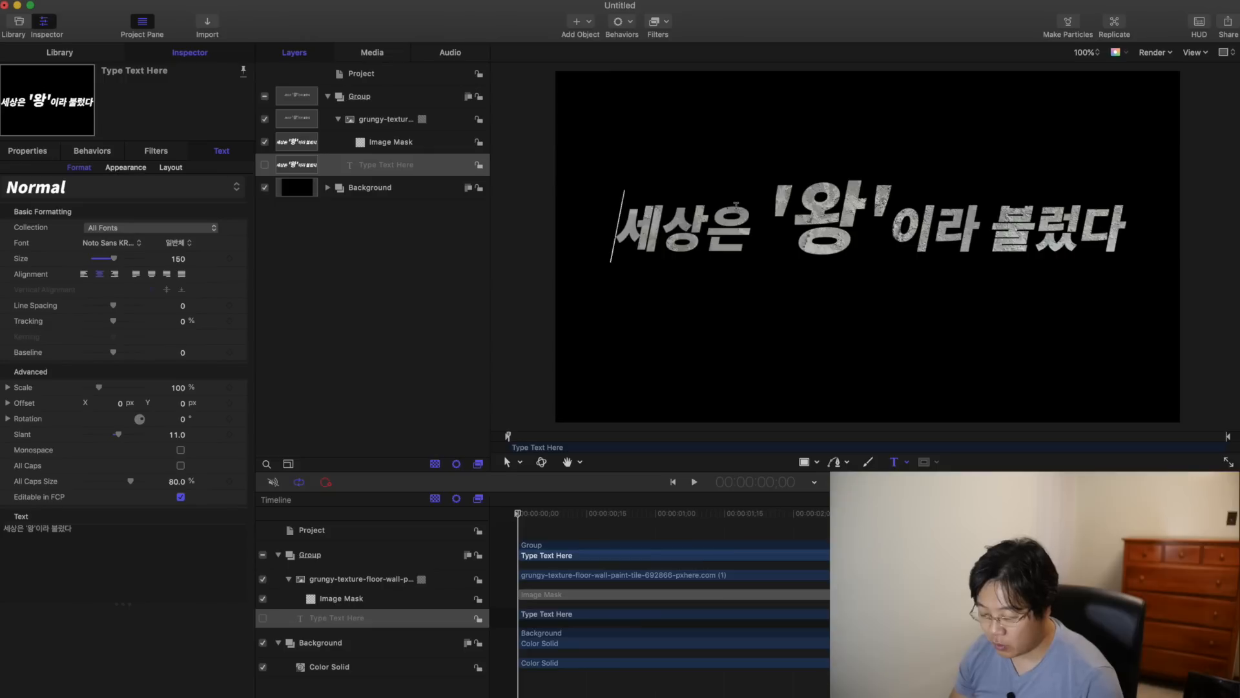
{"action": "left_click", "coordinate": [371, 99]}
{"action": "left_click", "coordinate": [372, 99]}
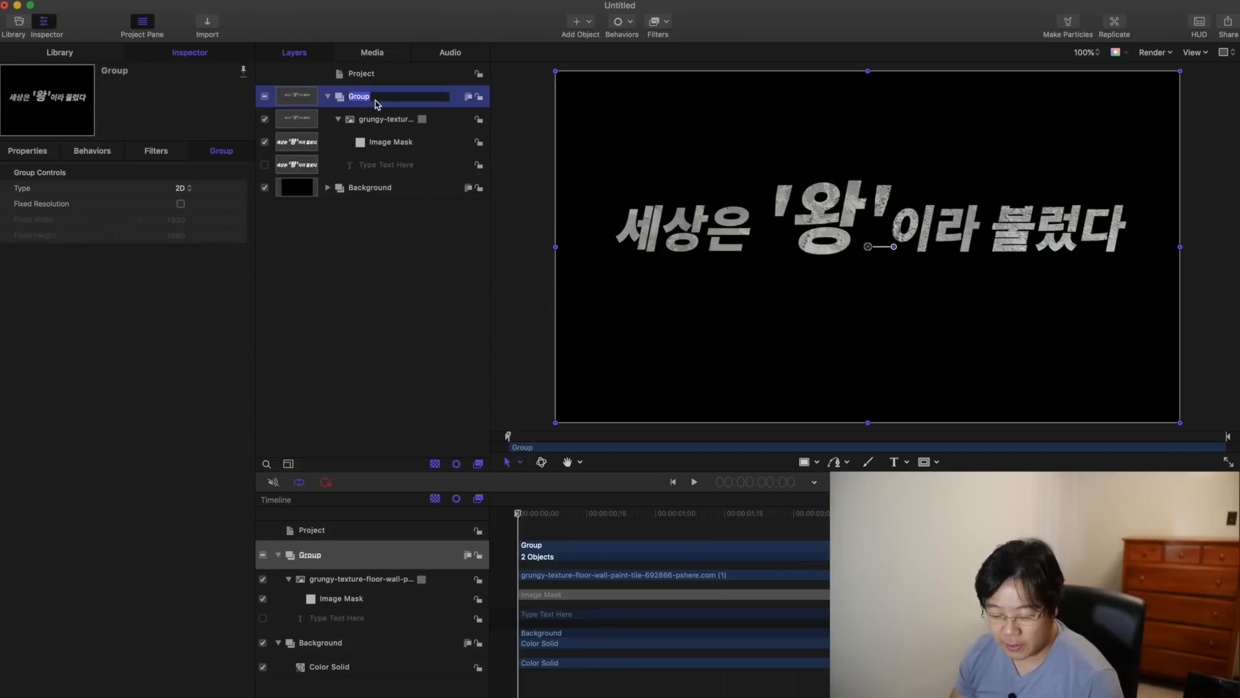
{"action": "type", "text": "세"}
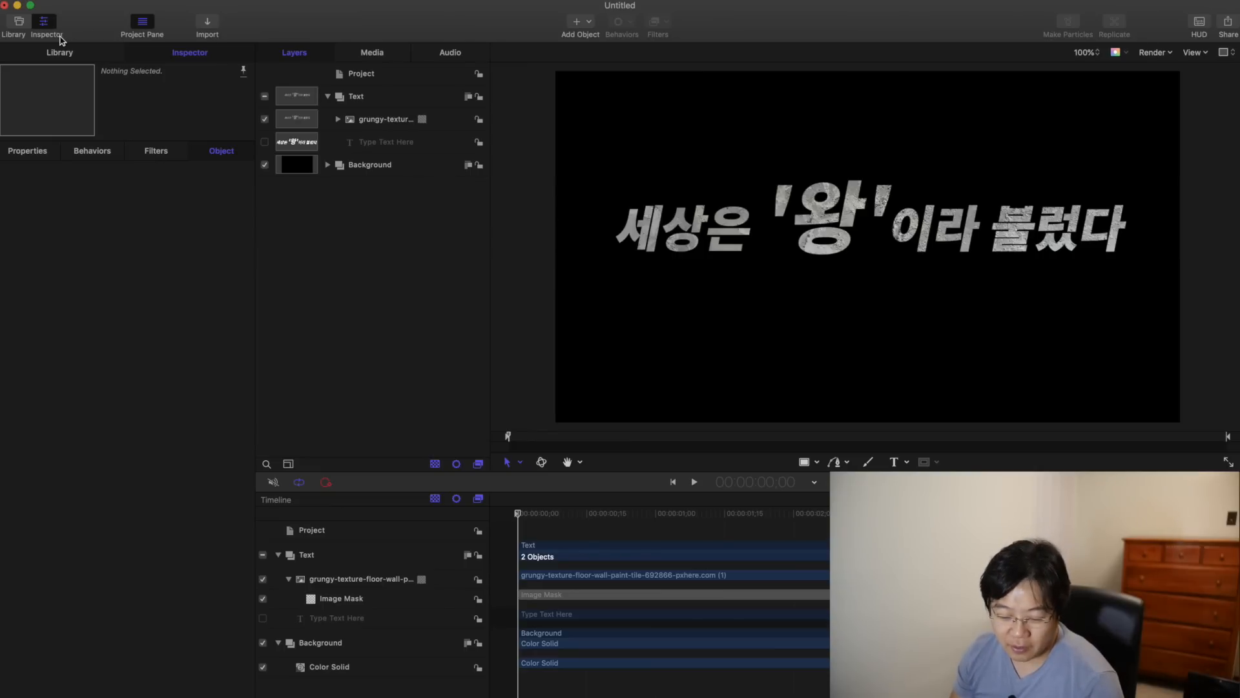
Step: Search the Behaviors library for "move" and apply the Move behavior to the Text group
{"action": "left_click", "coordinate": [62, 53]}
{"action": "left_click", "coordinate": [49, 163]}
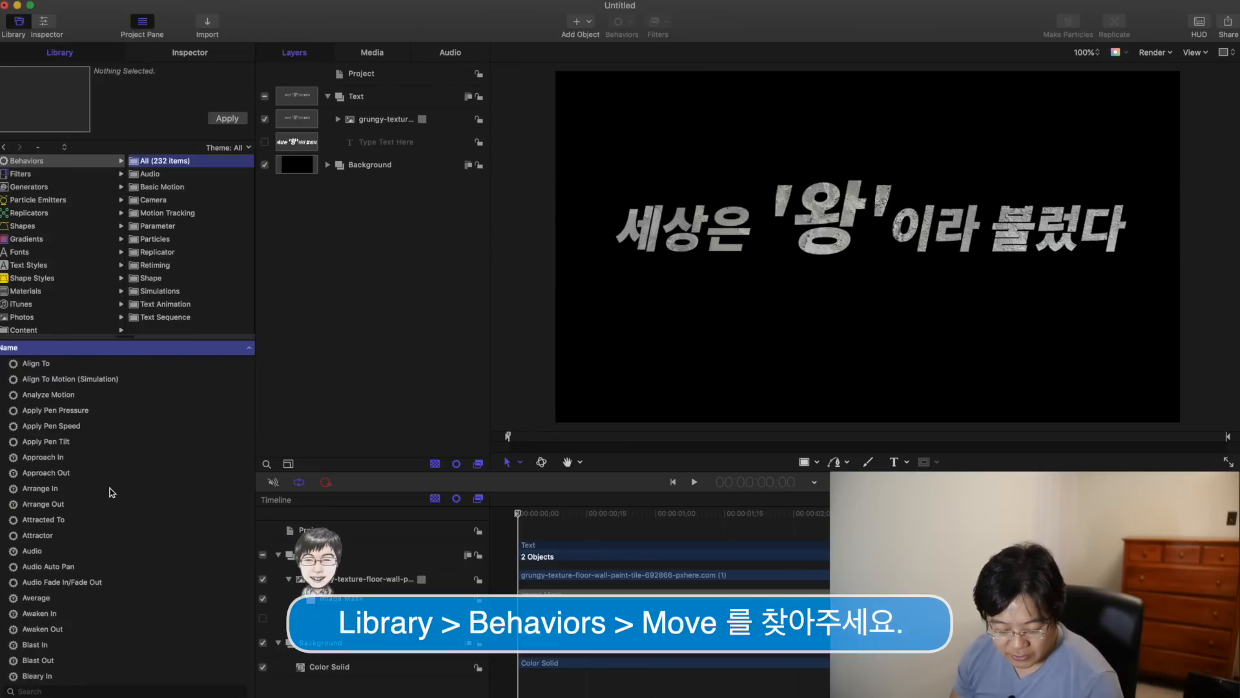
{"action": "left_click", "coordinate": [14, 691]}
{"action": "type", "text": "move"}
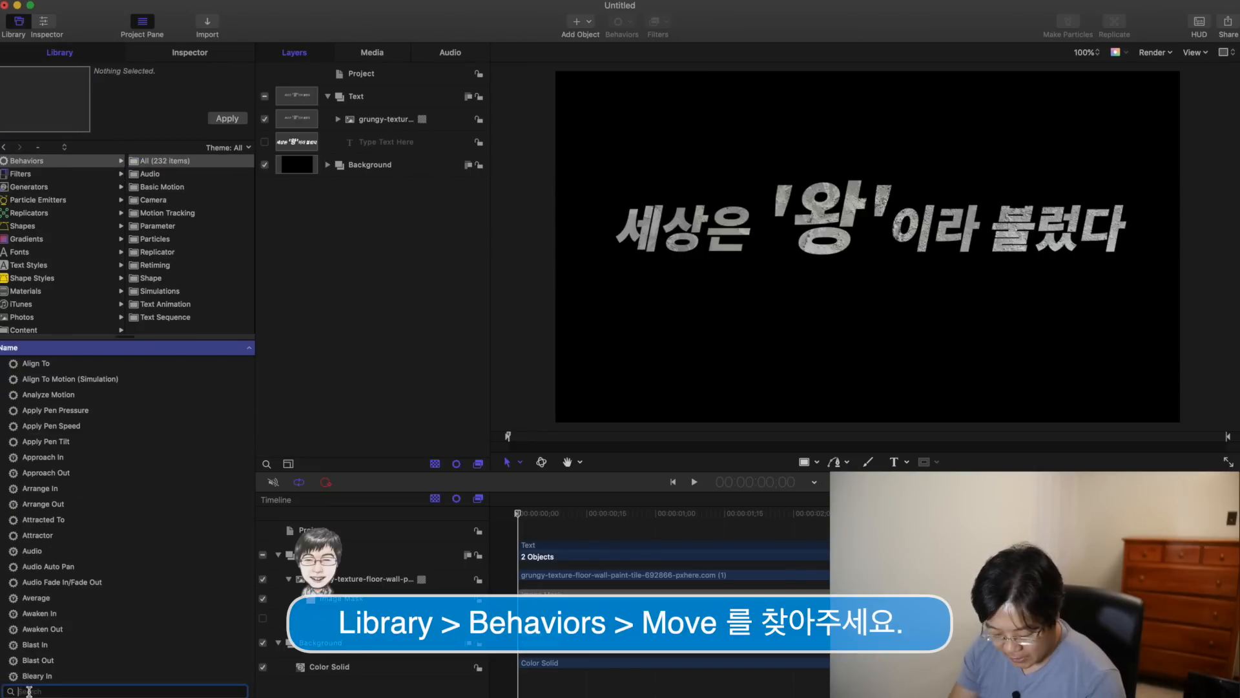
{"action": "left_click_drag", "start_coordinate": [31, 379], "coordinate": [370, 97]}
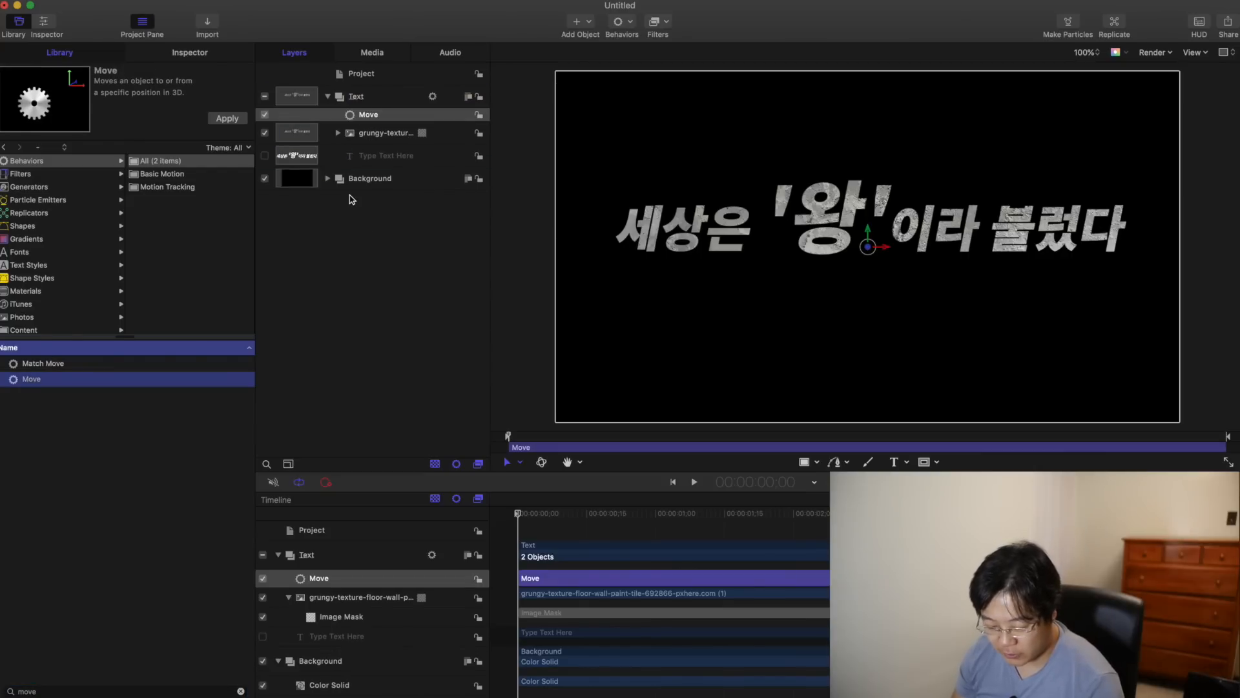
Step: Set the Move behavior's direction to From and its Z position to 2300 px
{"action": "left_click", "coordinate": [204, 55]}
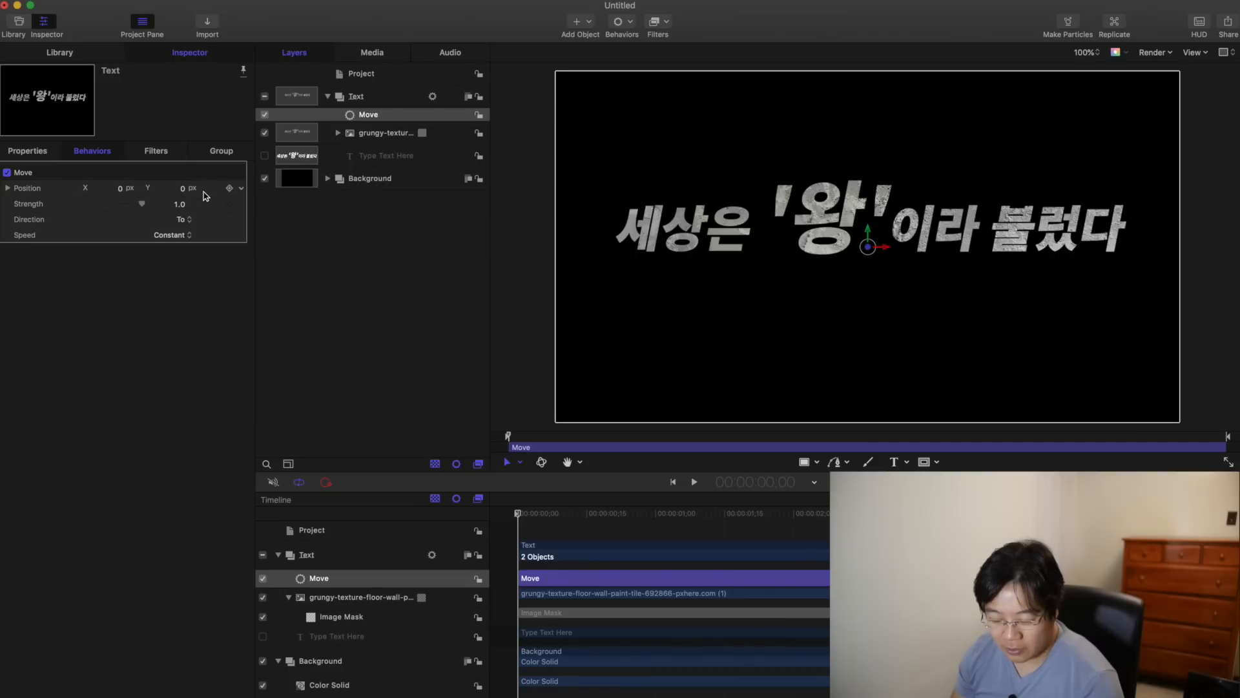
{"action": "left_click", "coordinate": [184, 221]}
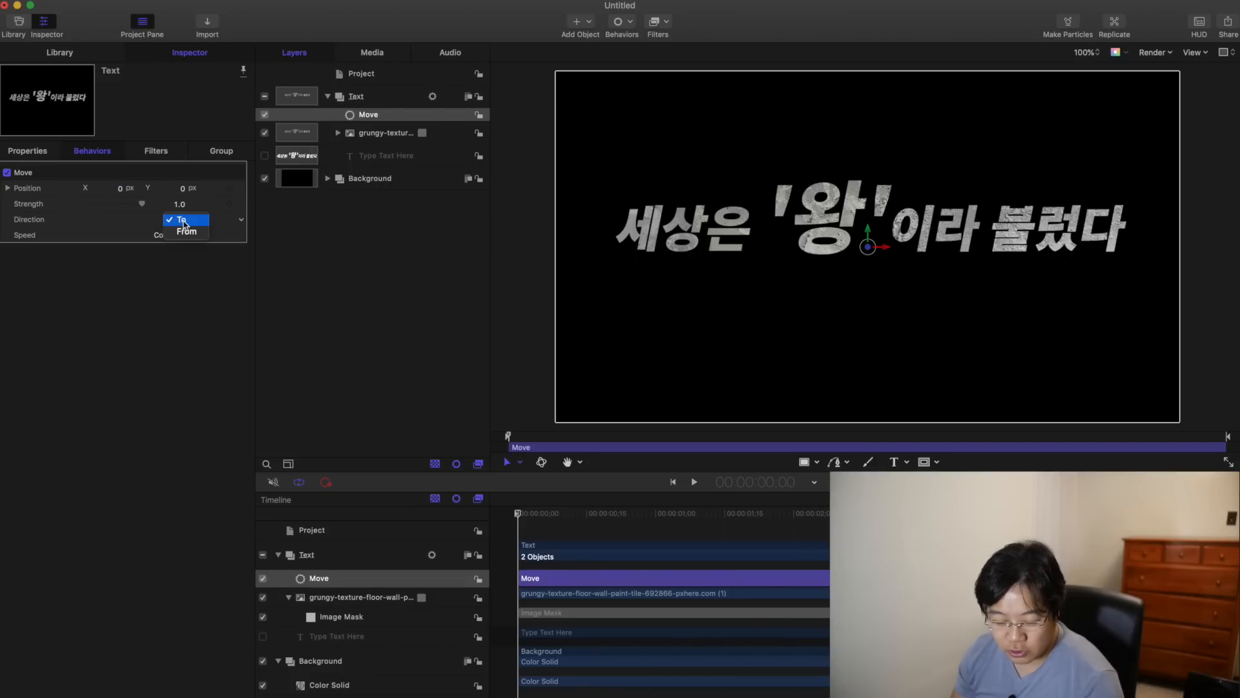
{"action": "left_click", "coordinate": [185, 232]}
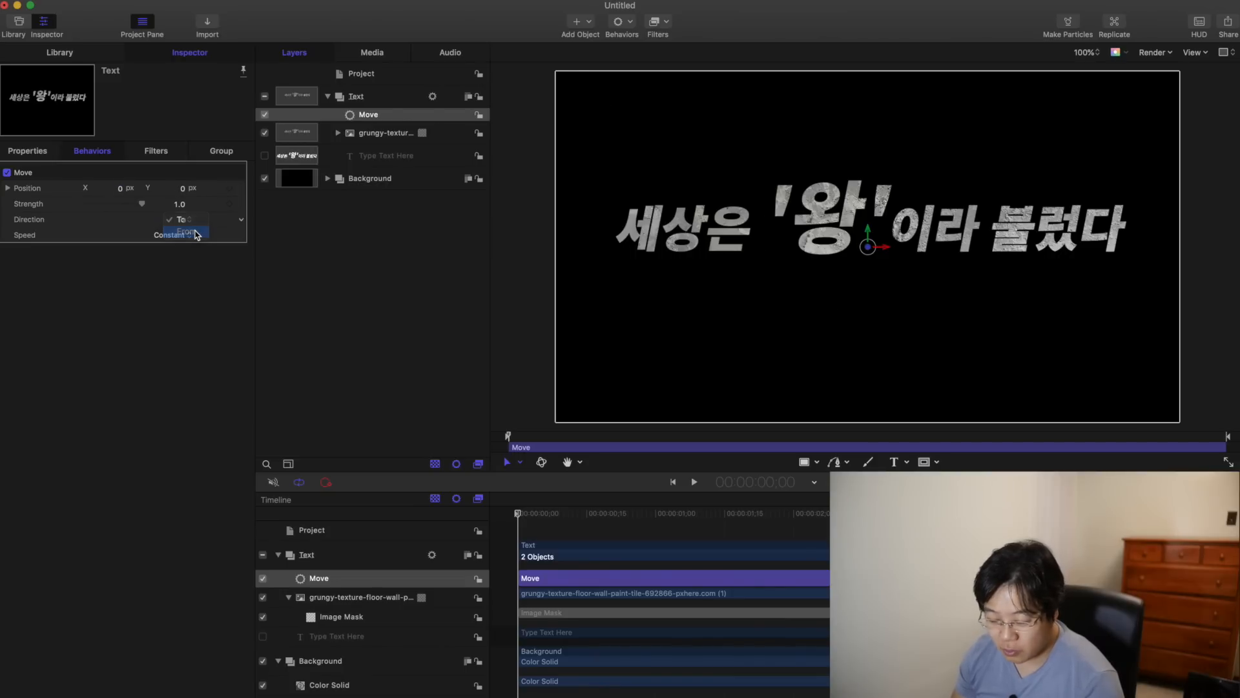
{"action": "left_click", "coordinate": [8, 188]}
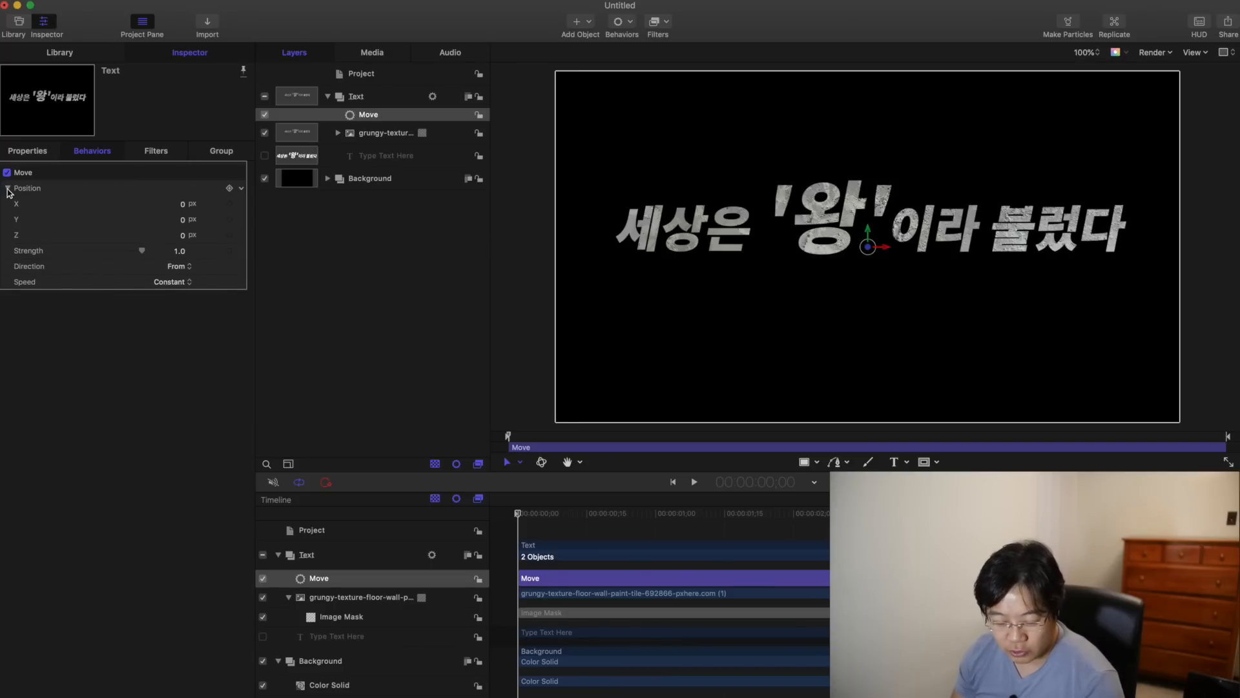
{"action": "left_click", "coordinate": [183, 236]}
{"action": "type", "text": "2300"}
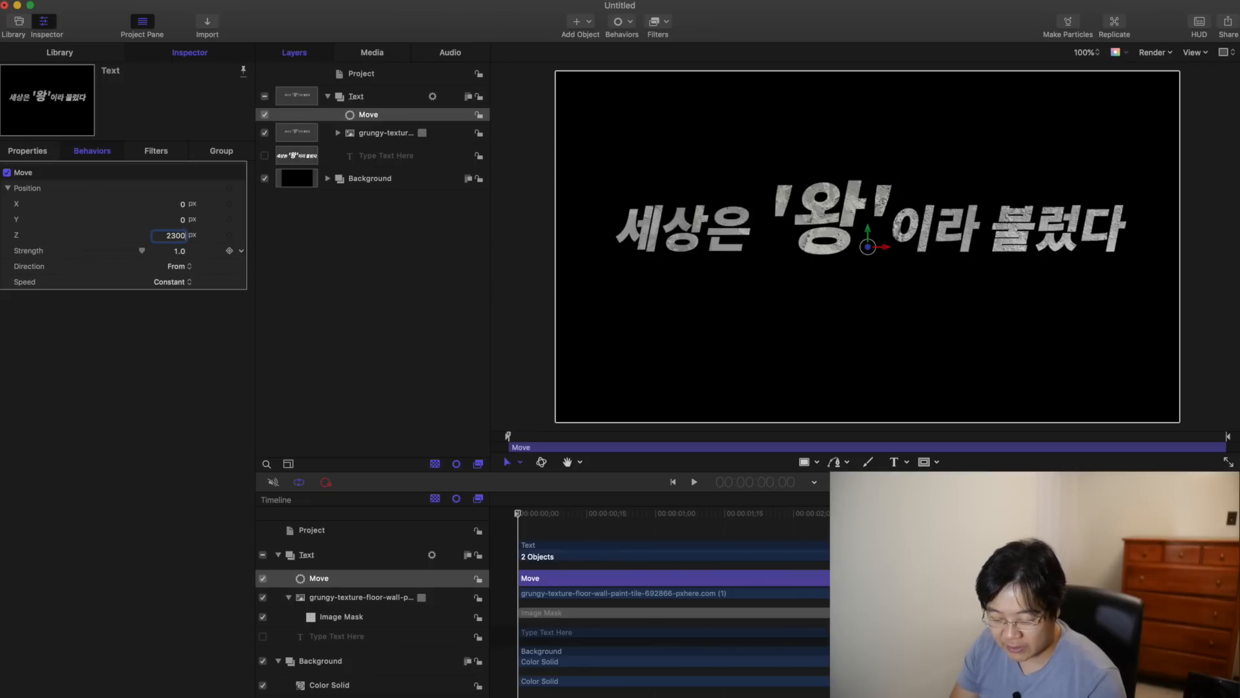
{"action": "key", "text": "Return"}
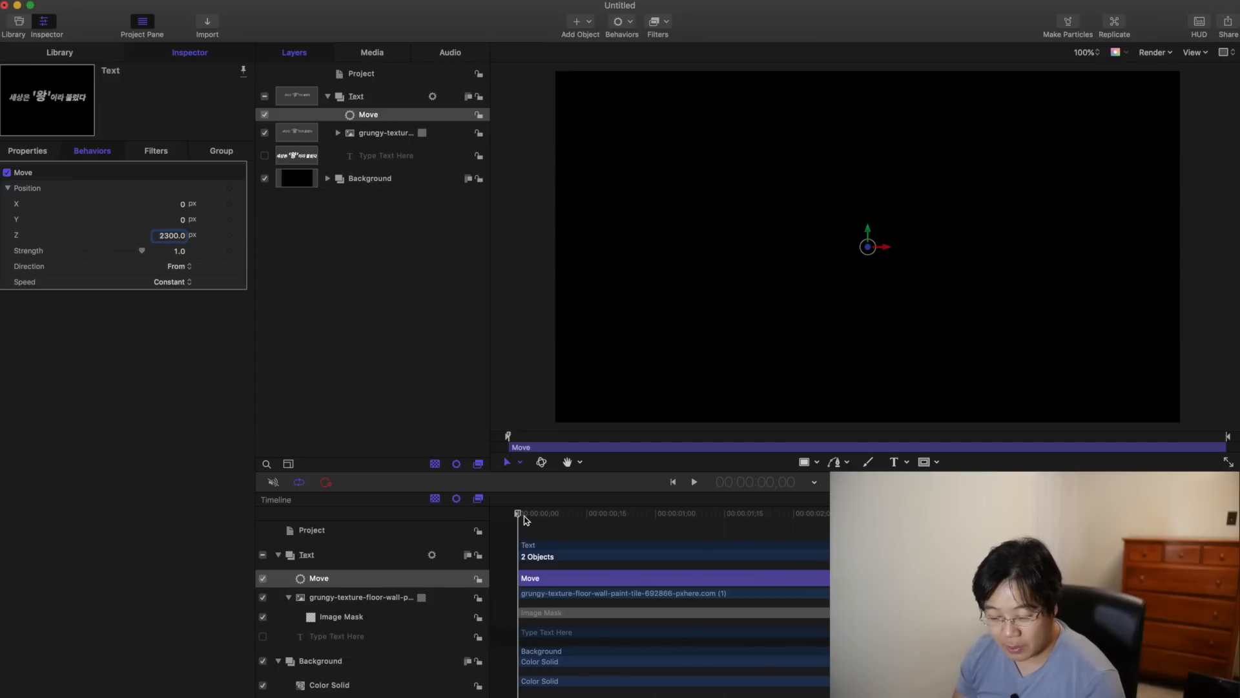
Step: Play back the title's entrance and trim the end of the Move behavior to frame 20
{"action": "key", "text": "space"}
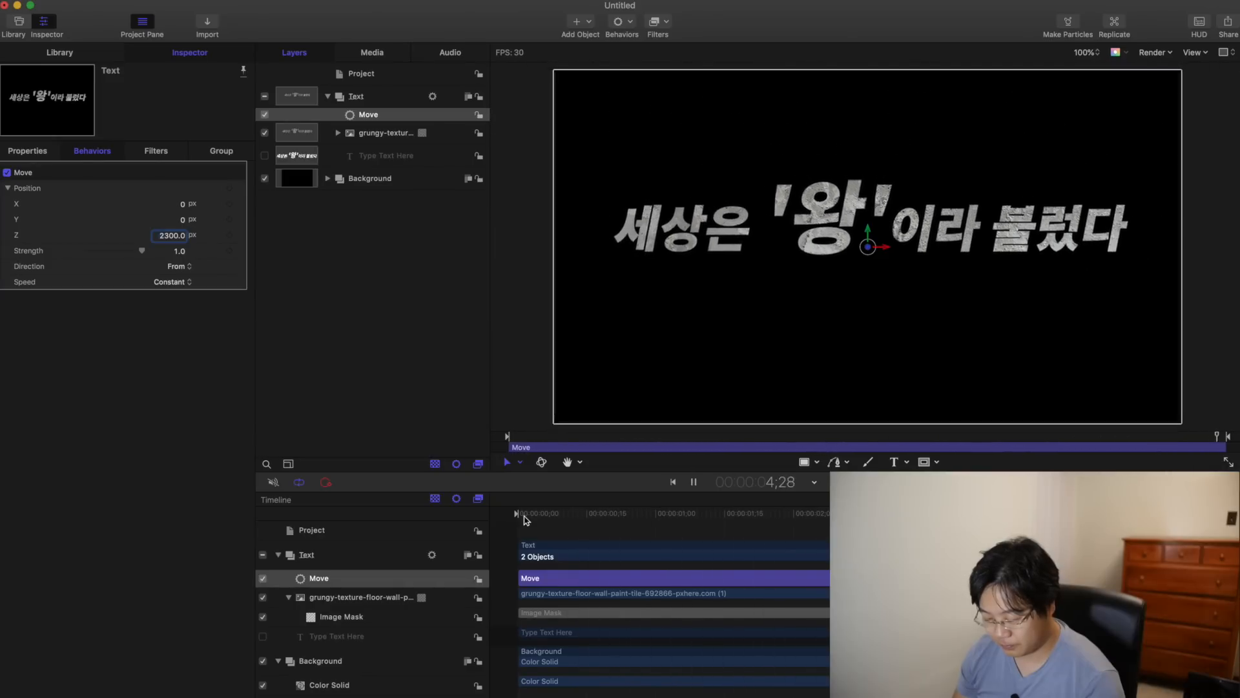
{"action": "key", "text": "space"}
{"action": "left_click_drag", "start_coordinate": [564, 522], "coordinate": [609, 515]}
{"action": "key", "text": "o"}
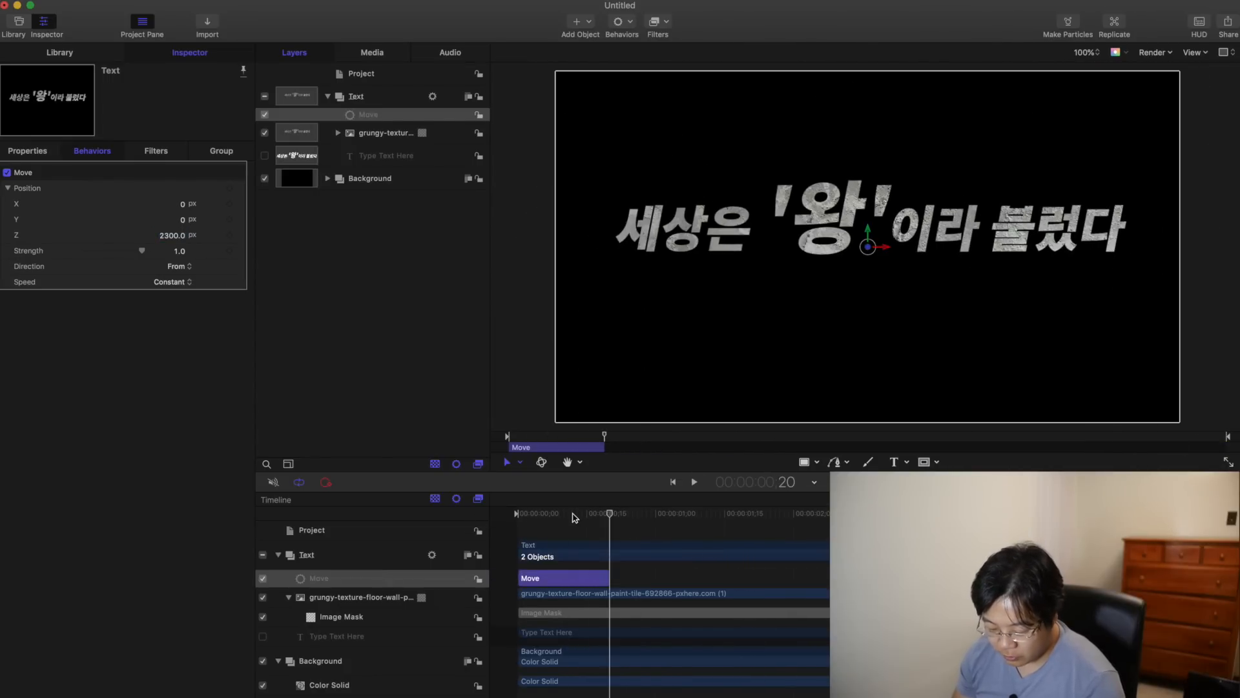
{"action": "key", "text": "space"}
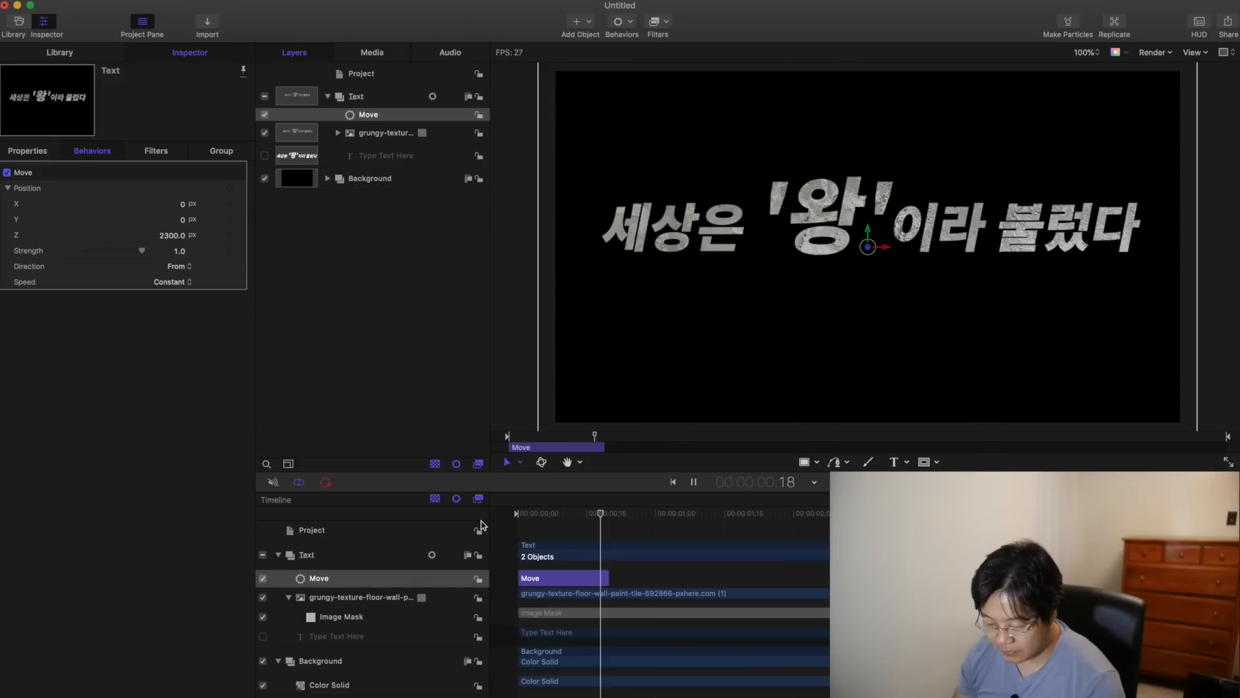
{"action": "key", "text": "space"}
{"action": "key", "text": "Home"}
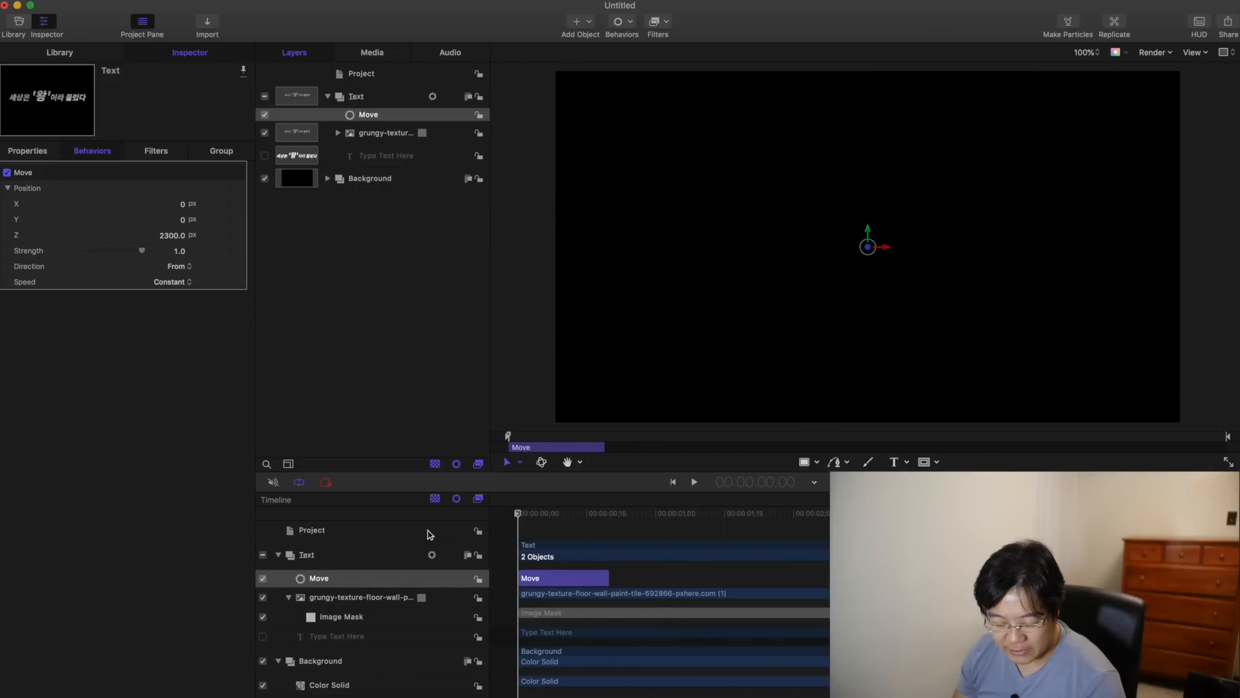
Step: Set the Move behavior's speed to Decelerate, shorten its duration slightly and preview the entrance
{"action": "left_click", "coordinate": [182, 283]}
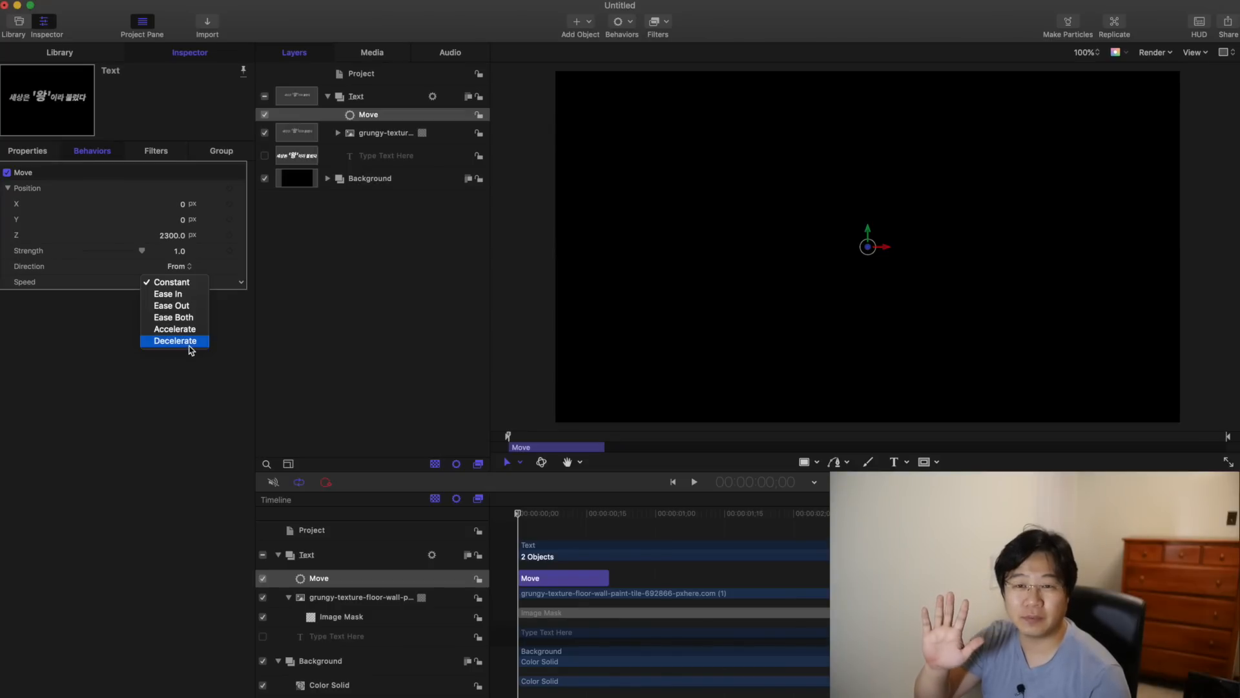
{"action": "left_click", "coordinate": [189, 346]}
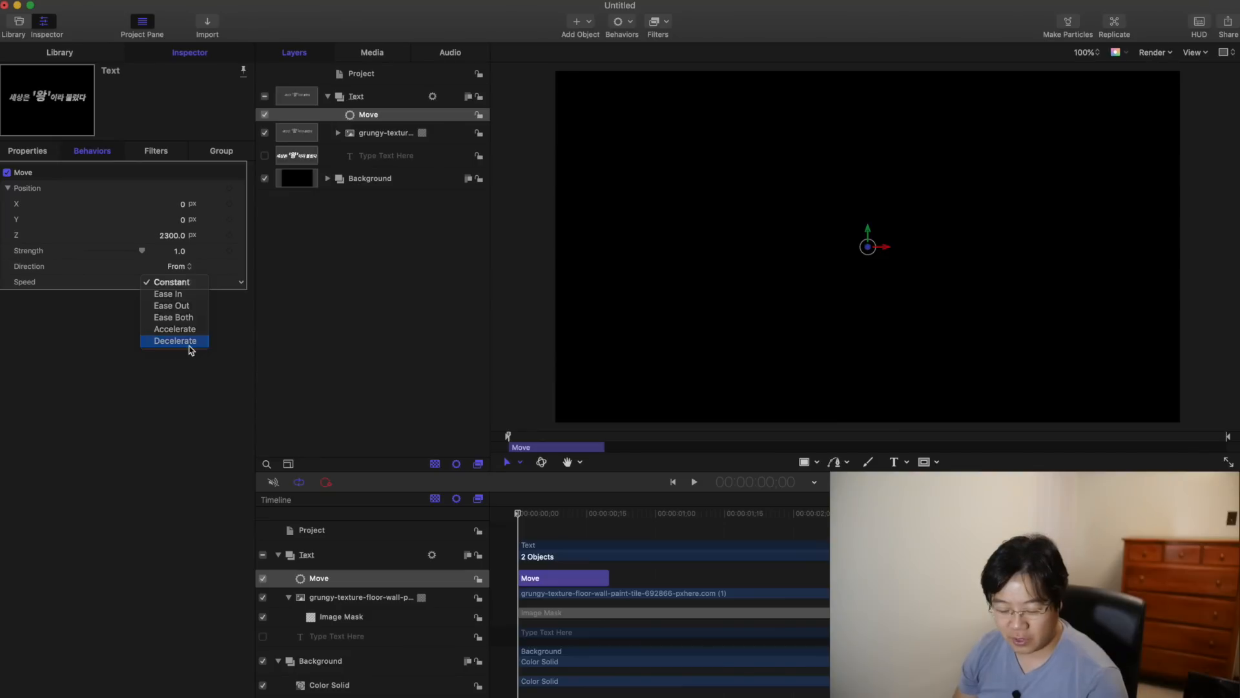
{"action": "key", "text": "space"}
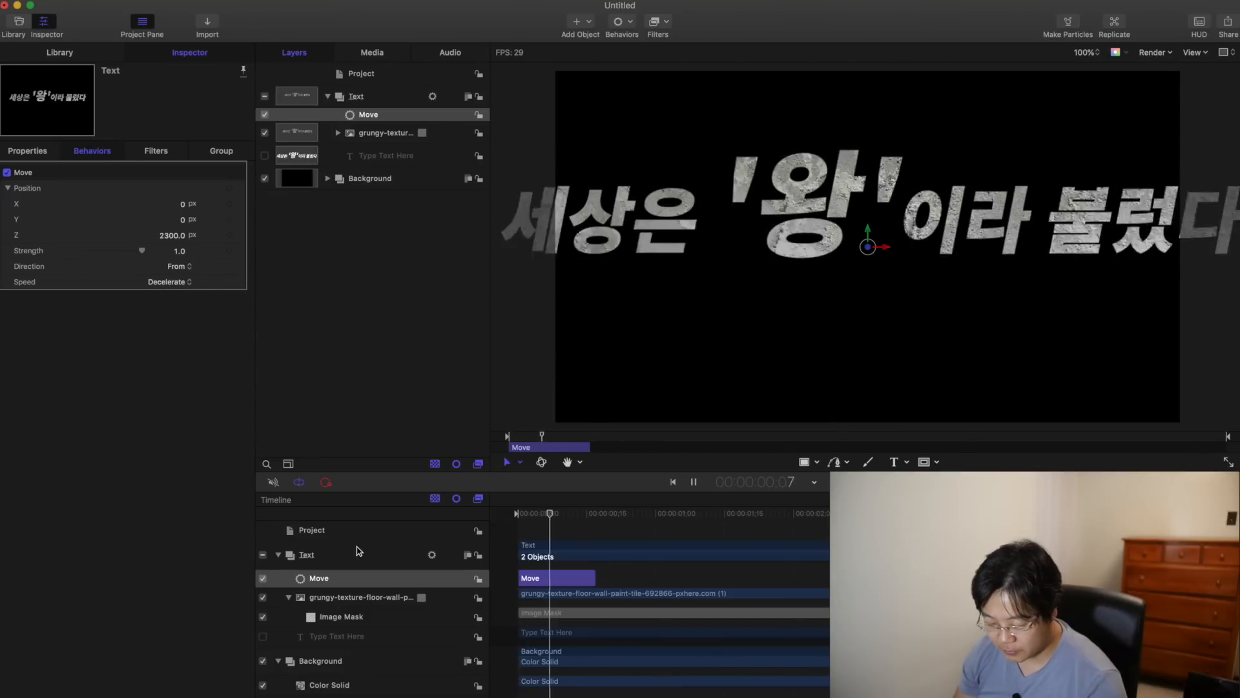
{"action": "key", "text": "space"}
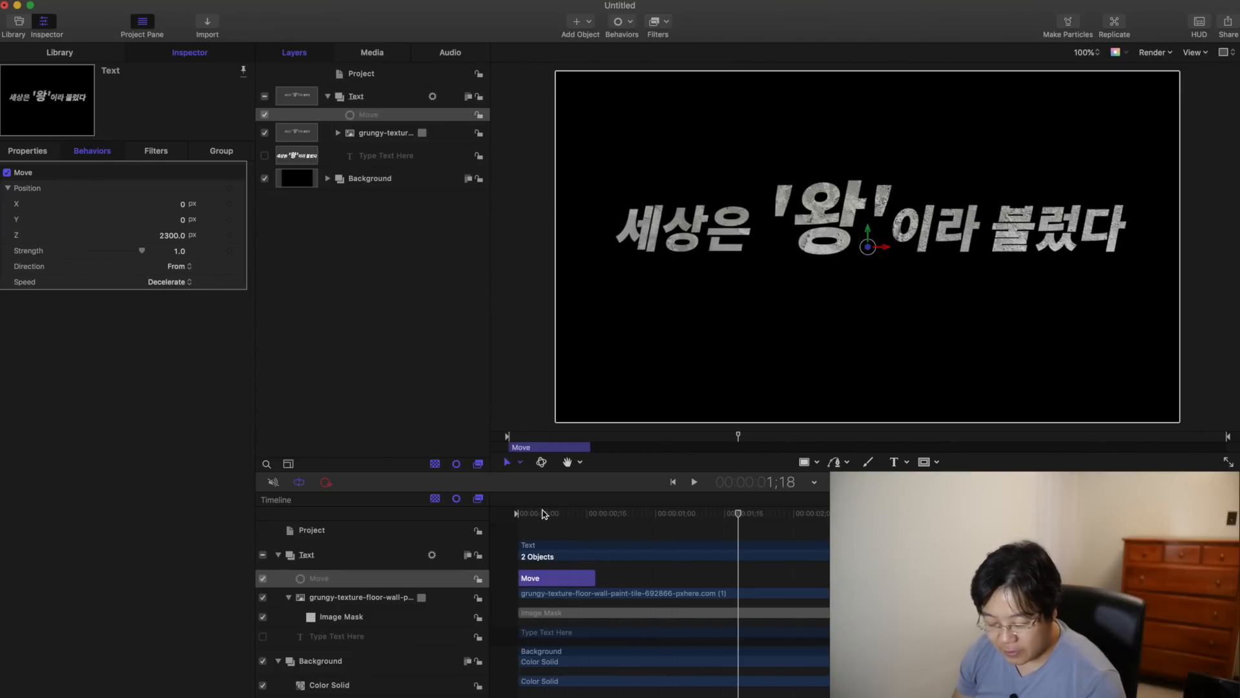
{"action": "left_click_drag", "start_coordinate": [545, 514], "coordinate": [485, 516]}
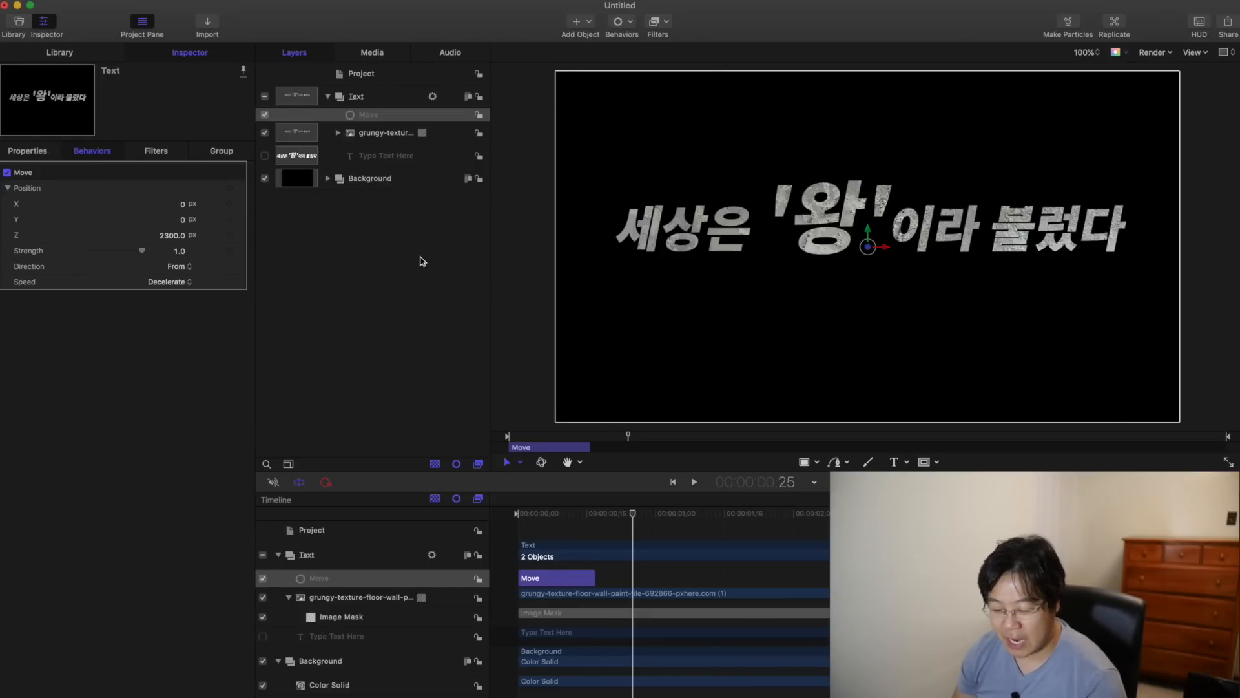
Step: Add a camera to the project, switching the 2D groups to 3D, and return to the first frame
{"action": "left_click", "coordinate": [376, 97]}
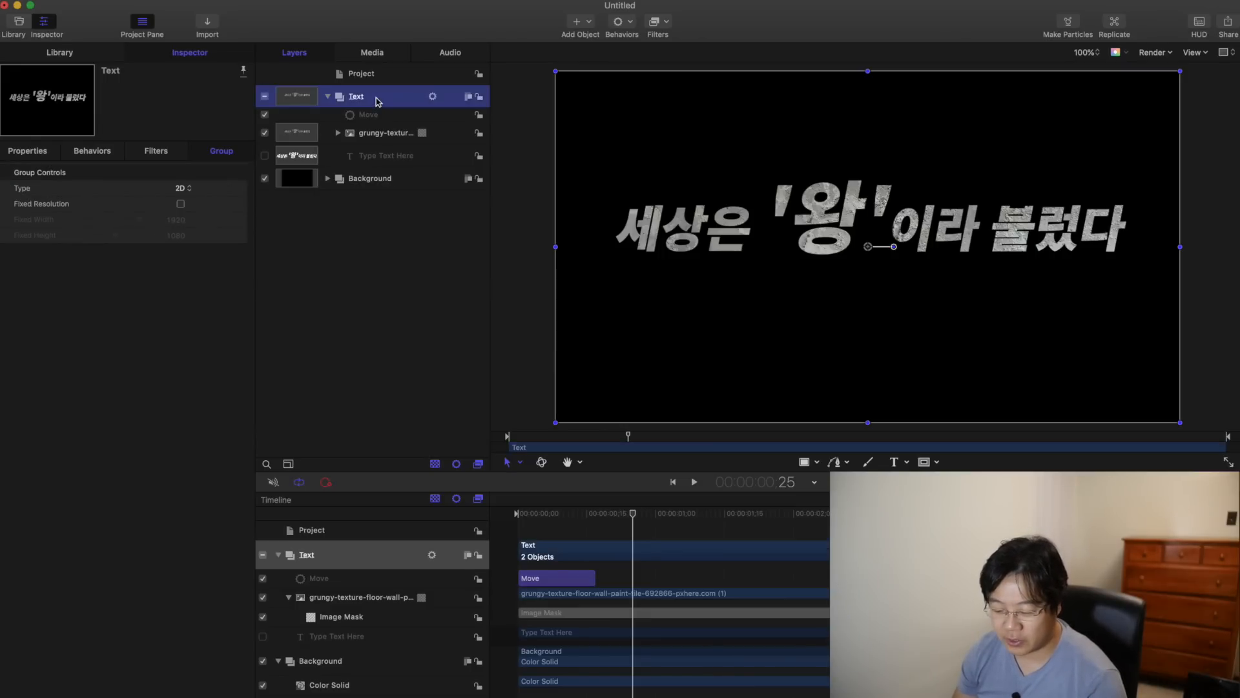
{"action": "left_click", "coordinate": [590, 23]}
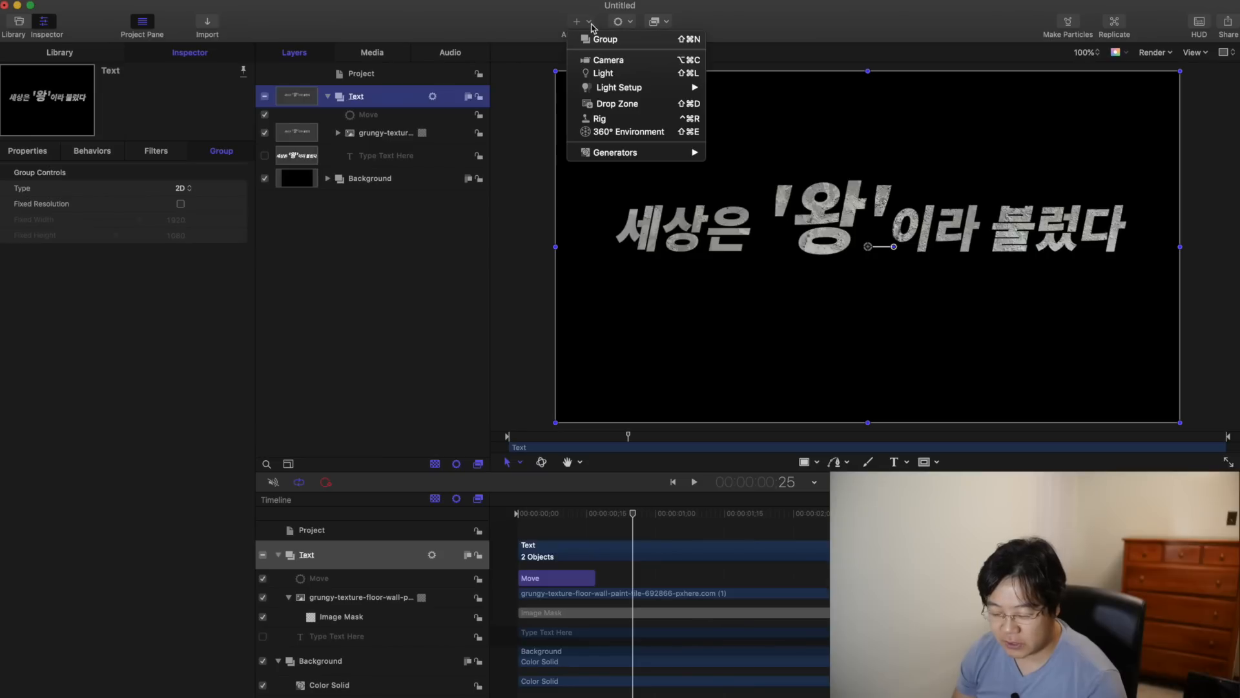
{"action": "left_click", "coordinate": [661, 62]}
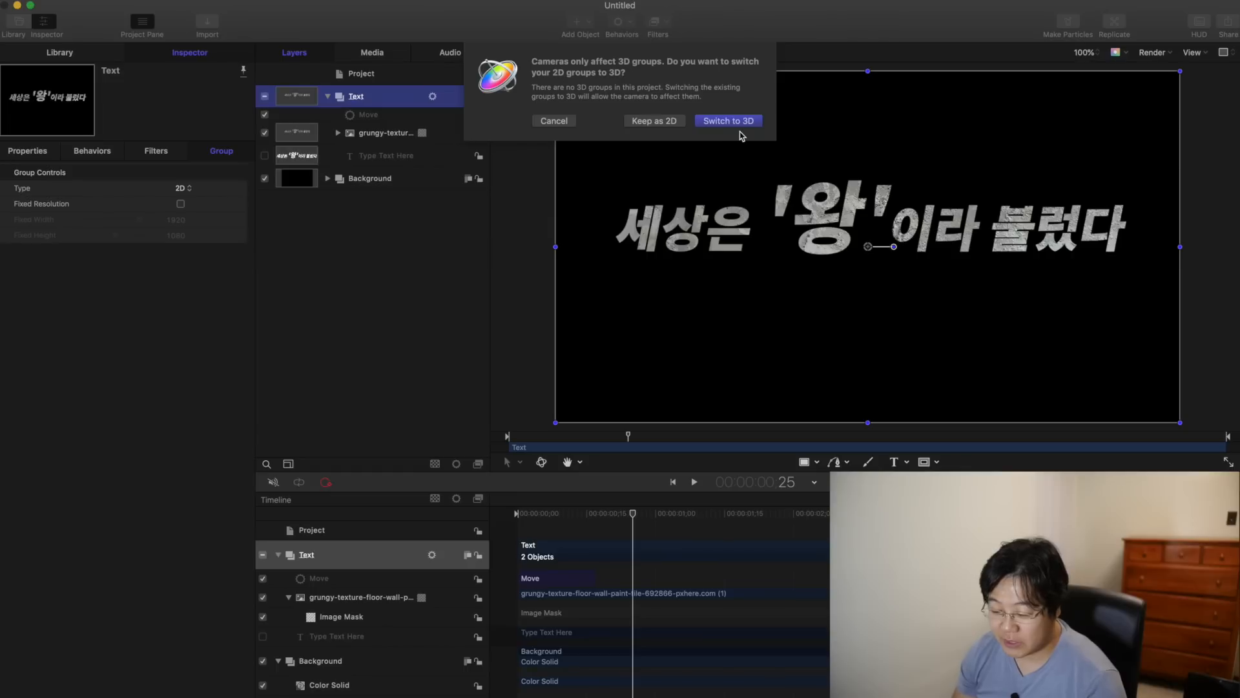
{"action": "left_click", "coordinate": [738, 122]}
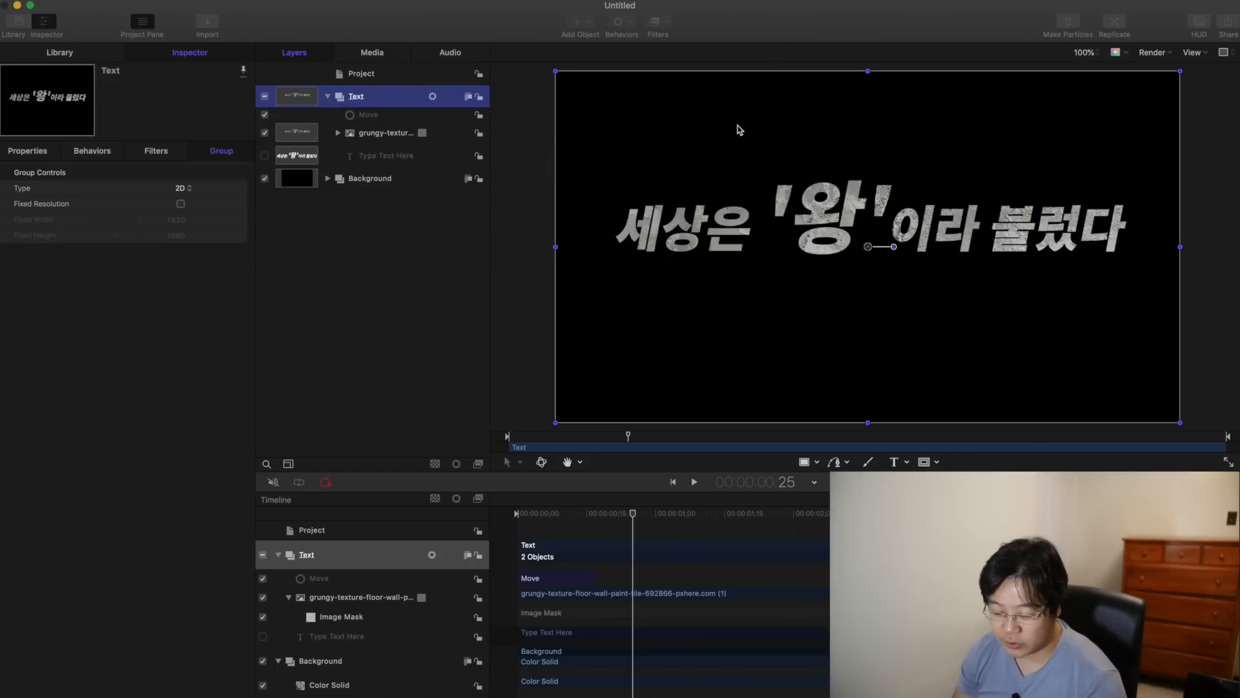
{"action": "key", "text": "Home"}
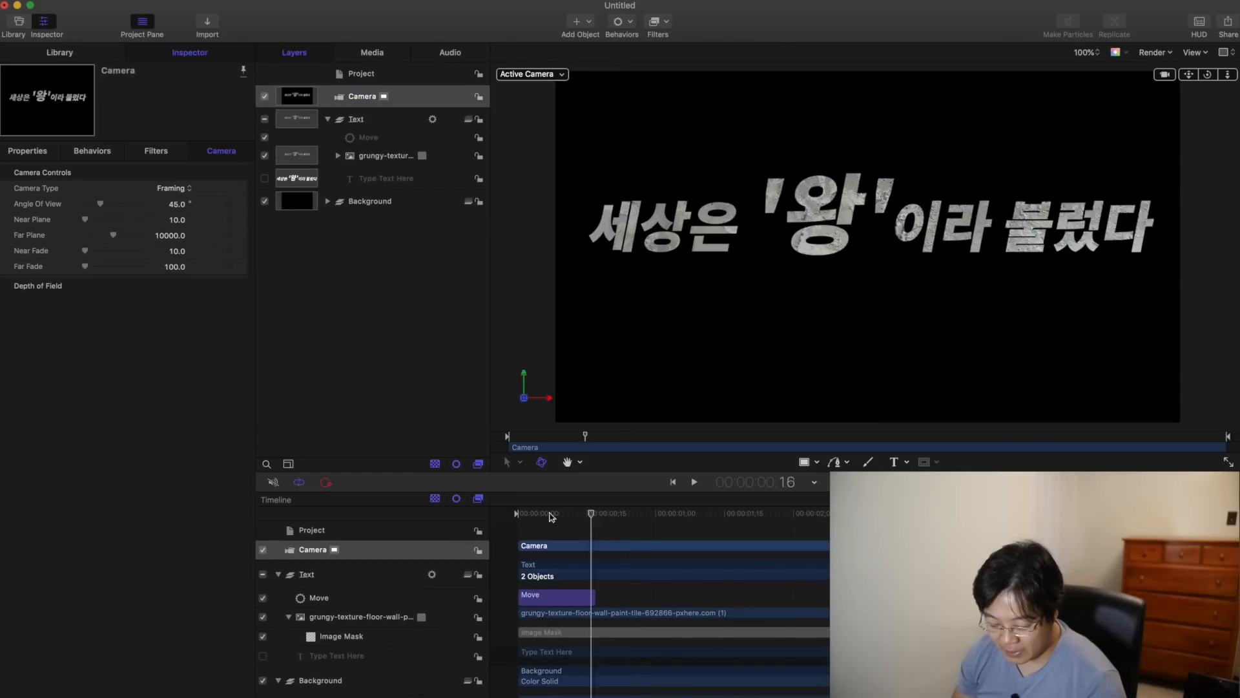
Step: Review the Camera behaviors in the library, apply Dolly to the Camera, and open the Dolly settings
{"action": "left_click", "coordinate": [59, 53]}
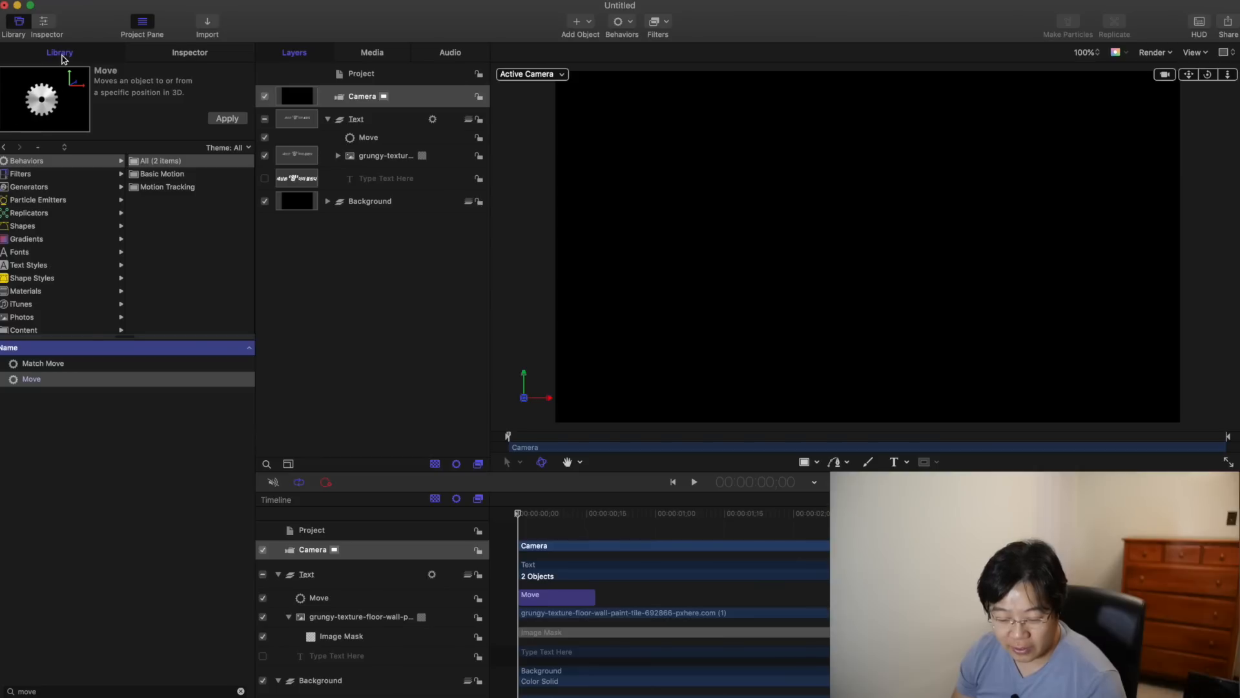
{"action": "left_click", "coordinate": [241, 691]}
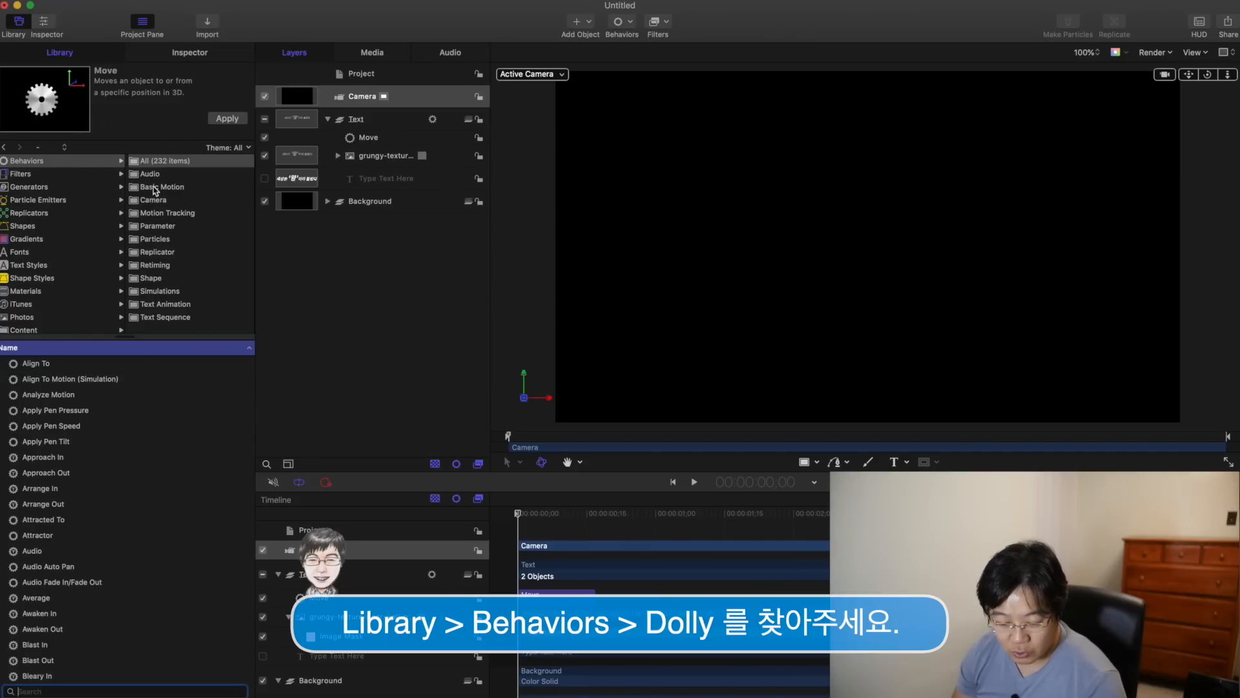
{"action": "left_click", "coordinate": [154, 201]}
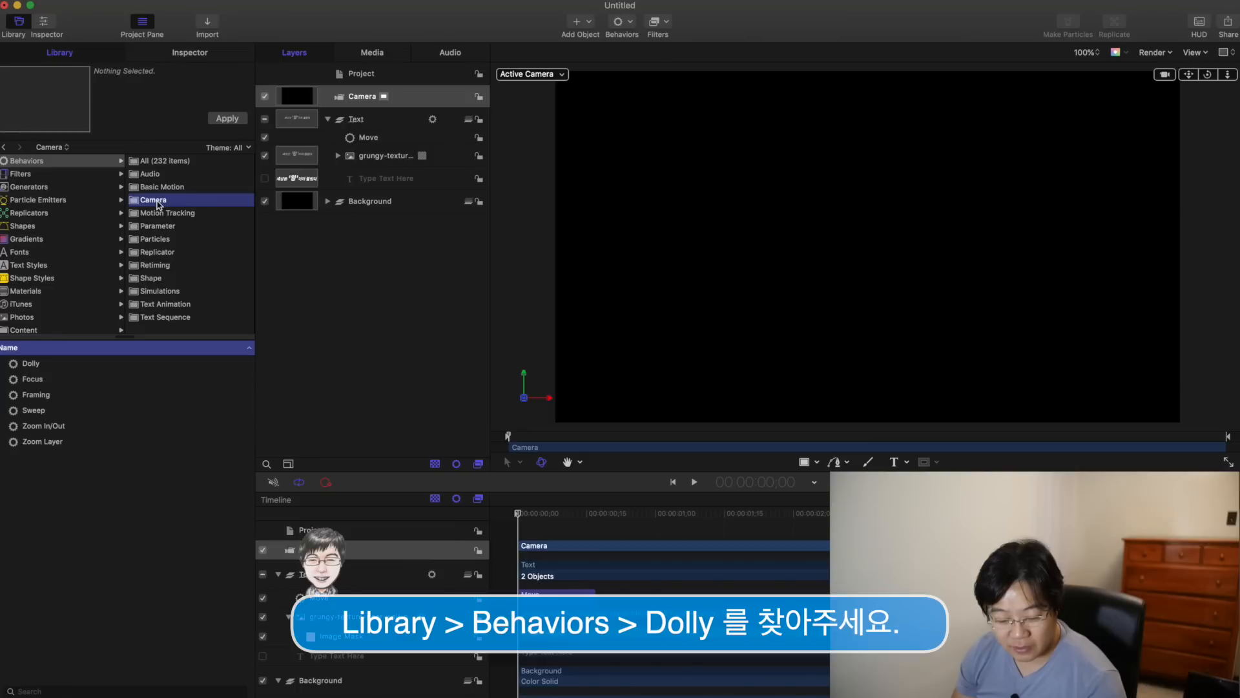
{"action": "left_click", "coordinate": [48, 363]}
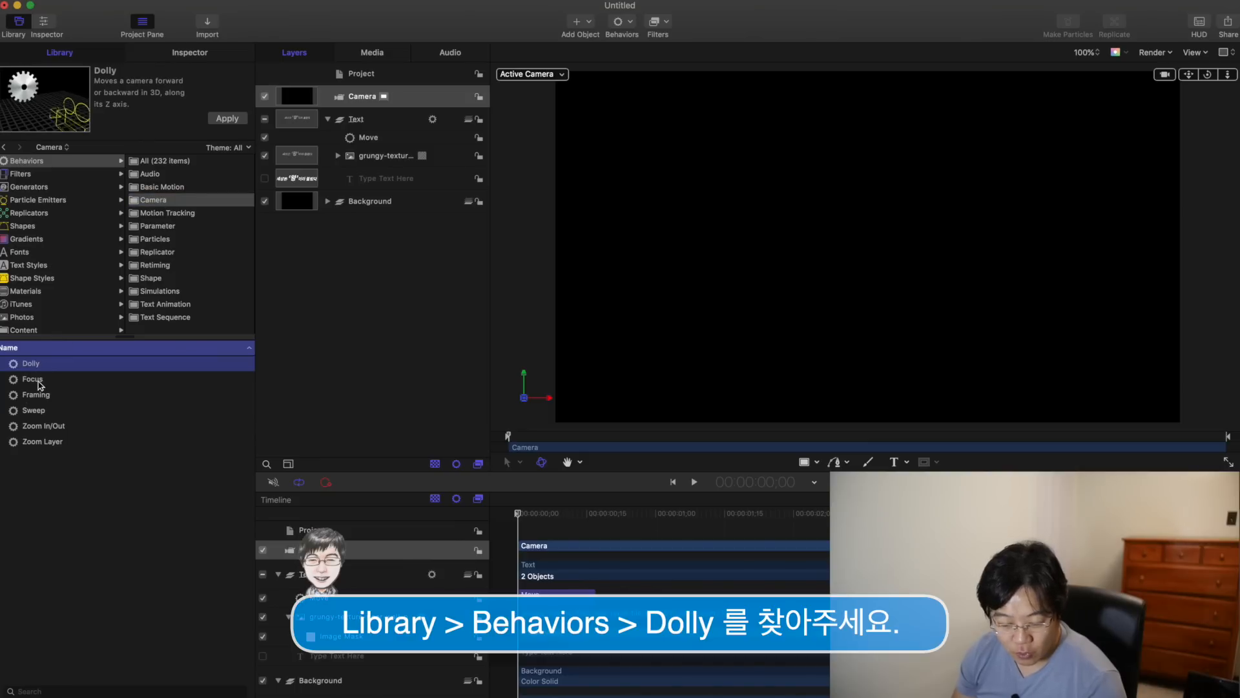
{"action": "left_click", "coordinate": [39, 383]}
{"action": "left_click", "coordinate": [39, 394]}
{"action": "left_click", "coordinate": [39, 410]}
{"action": "left_click", "coordinate": [42, 427]}
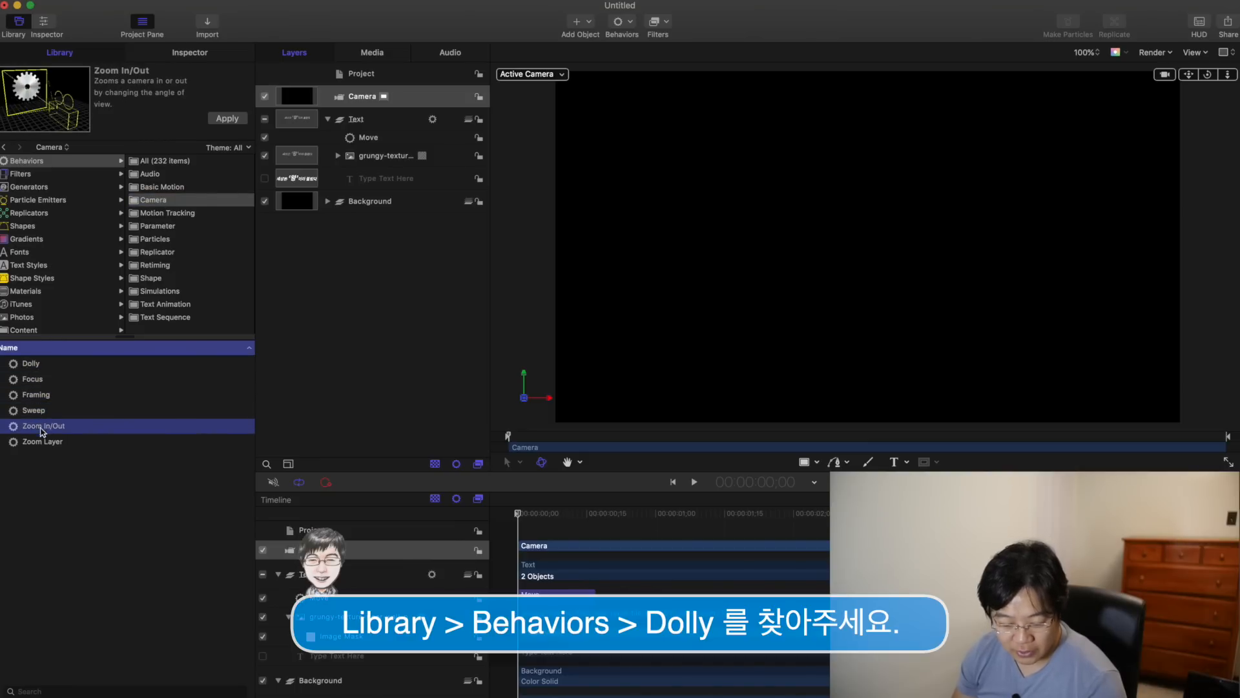
{"action": "left_click", "coordinate": [41, 437]}
{"action": "left_click", "coordinate": [43, 369]}
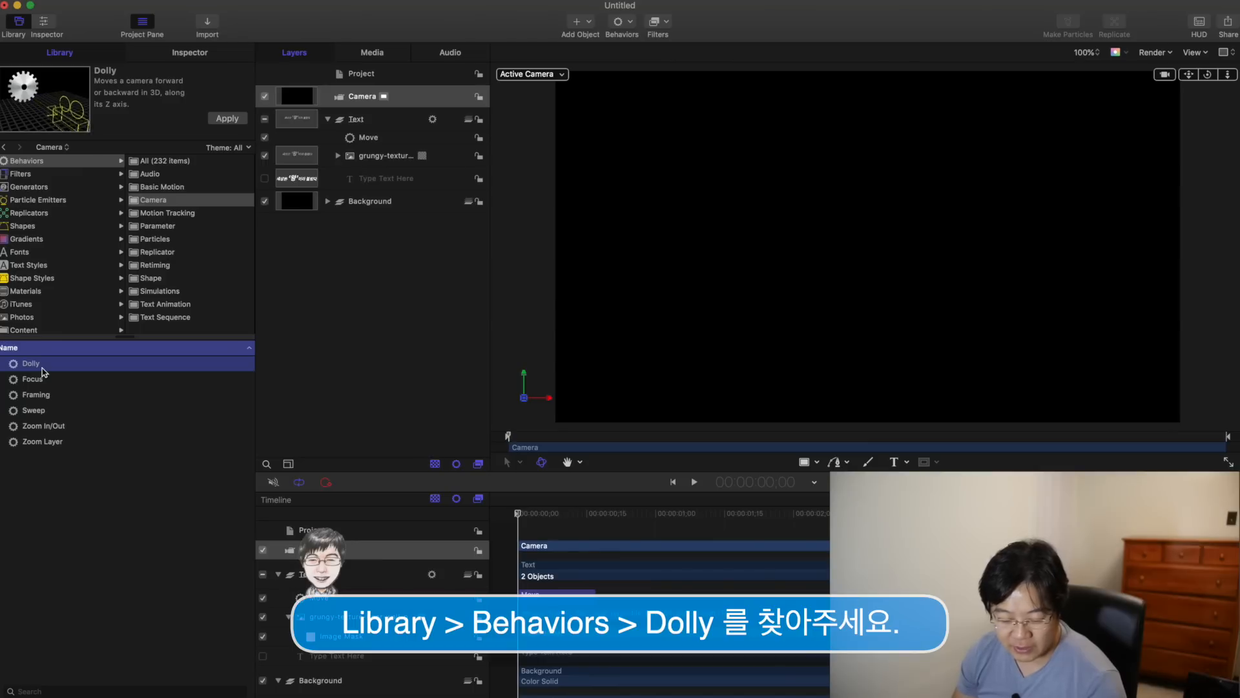
{"action": "left_click_drag", "start_coordinate": [42, 372], "coordinate": [375, 102]}
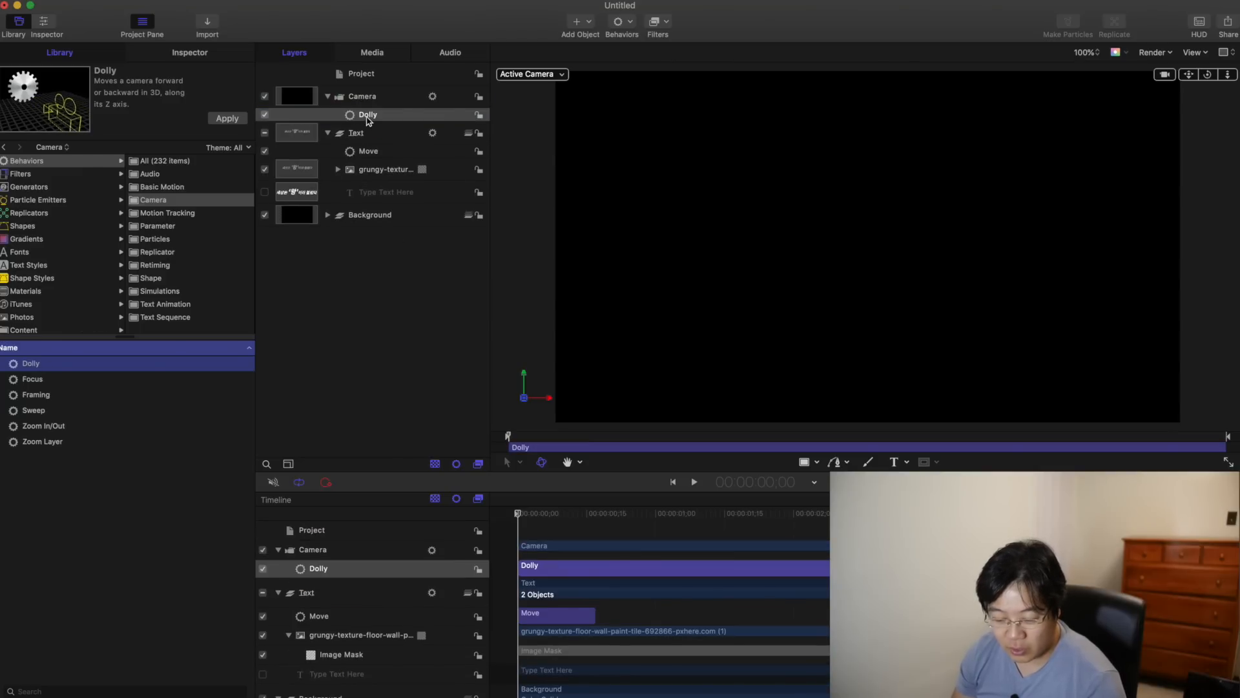
{"action": "left_click", "coordinate": [197, 57]}
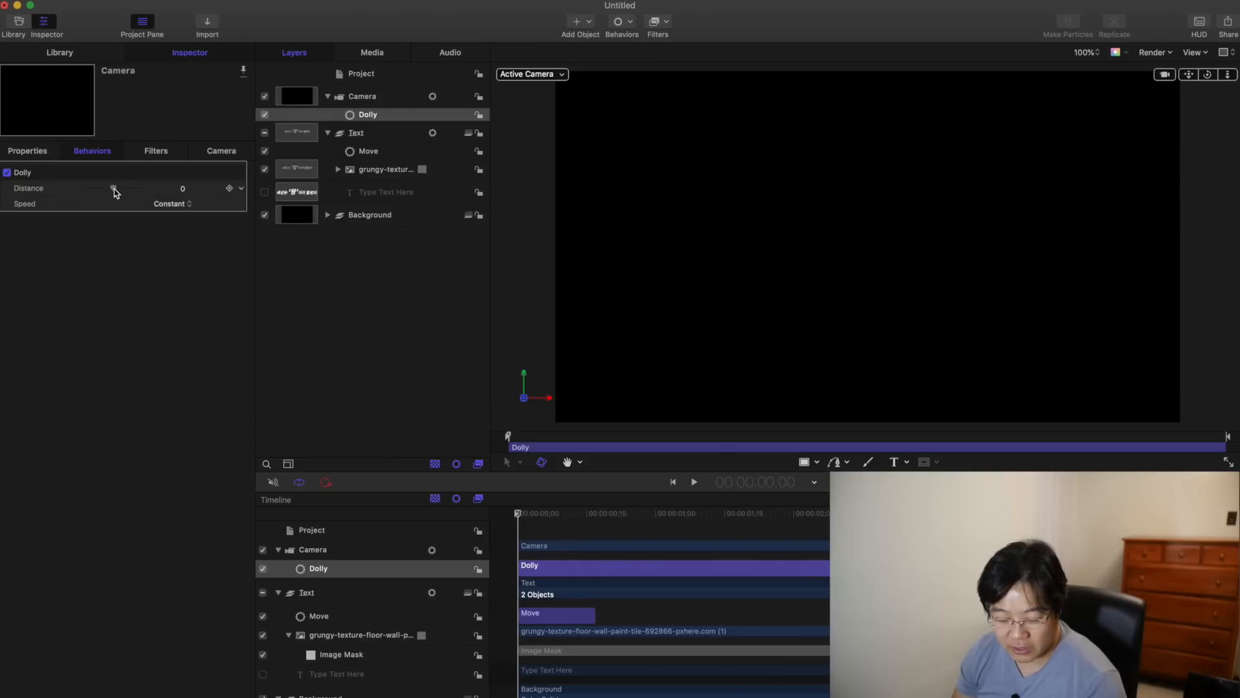
Step: Try a distance of 400 for the Dolly behavior and preview the camera move through to the last frame
{"action": "left_click", "coordinate": [184, 188]}
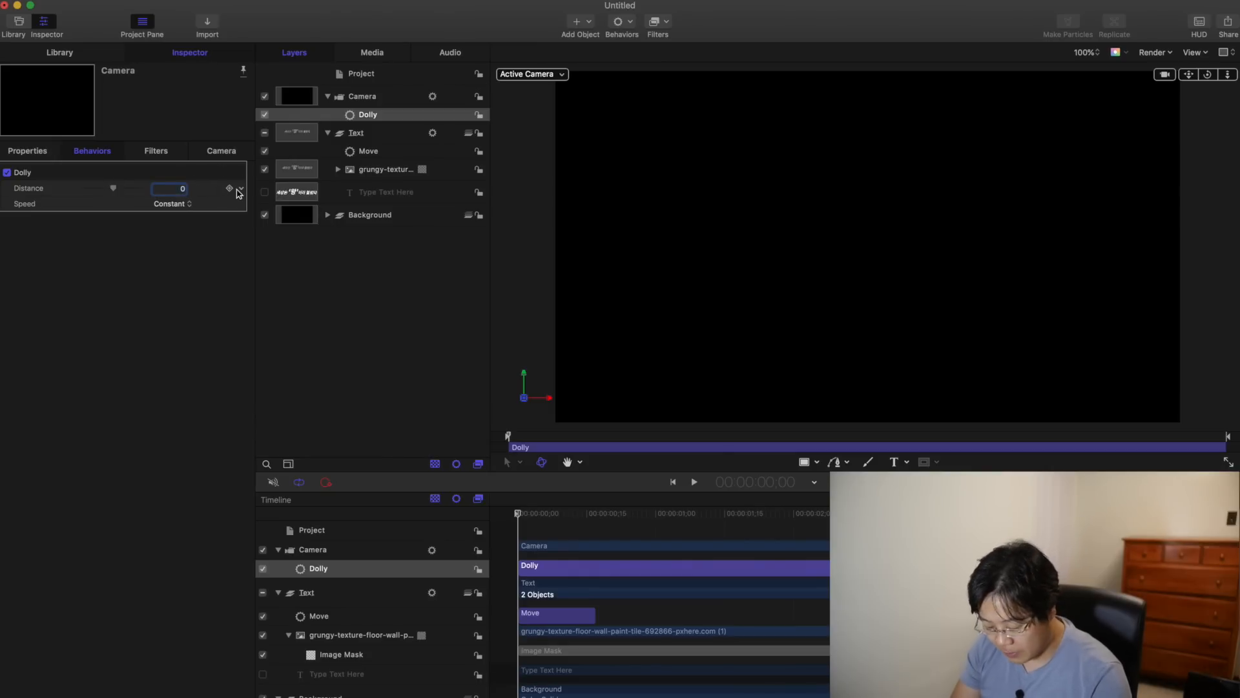
{"action": "key", "text": "Return"}
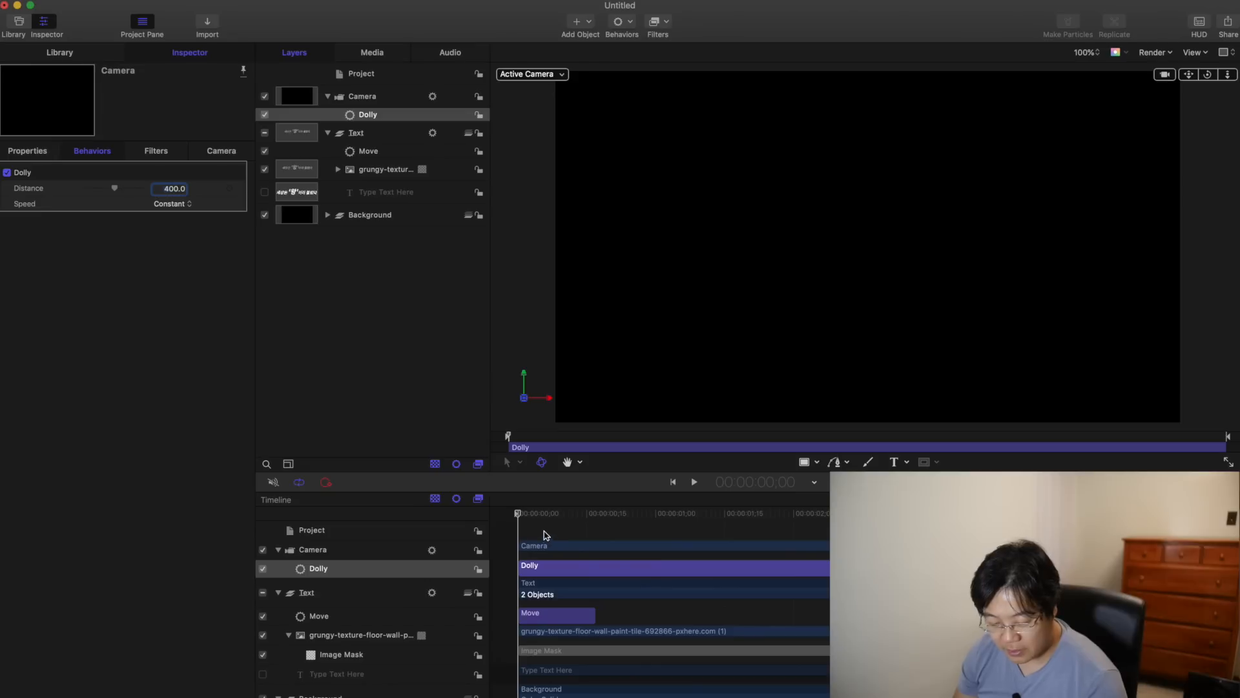
{"action": "key", "text": "space"}
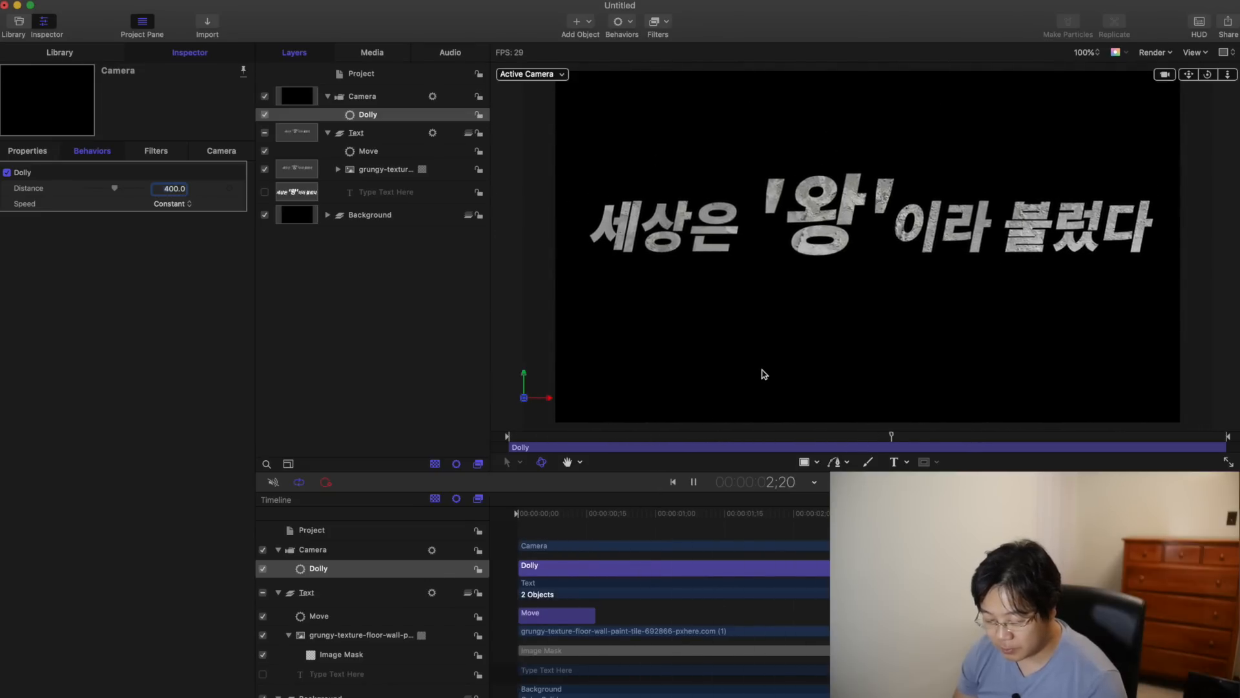
{"action": "key", "text": "space"}
{"action": "key", "text": "Home"}
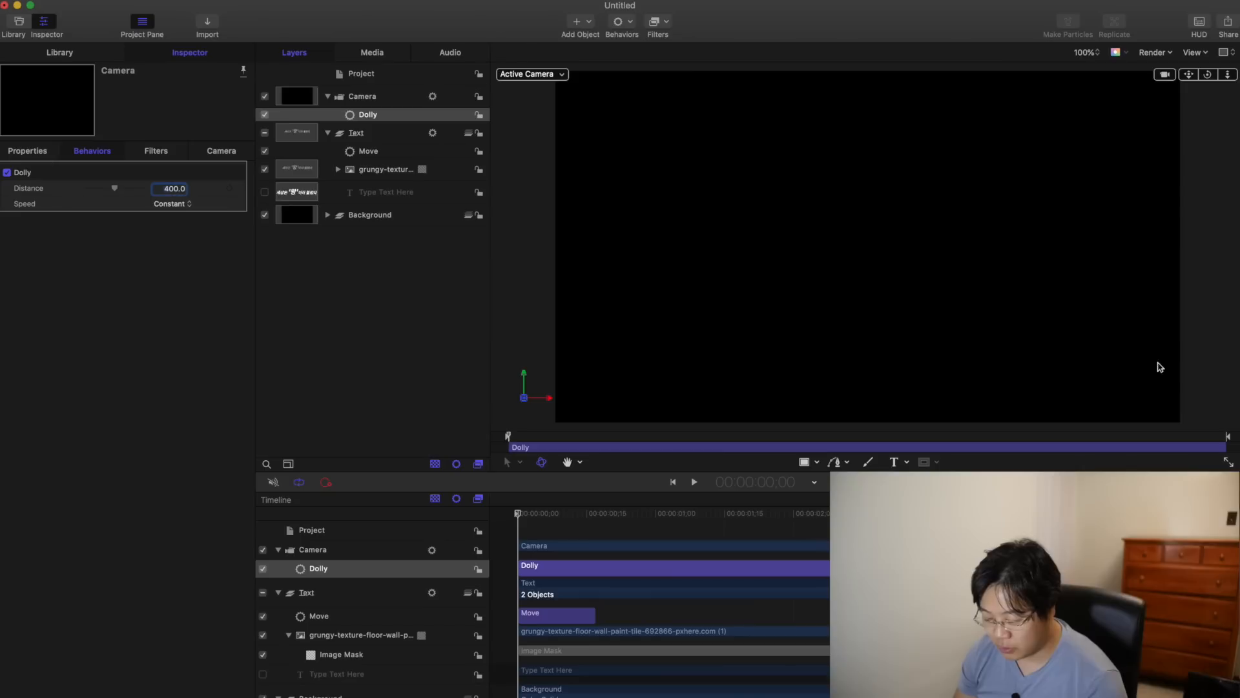
{"action": "key", "text": "End"}
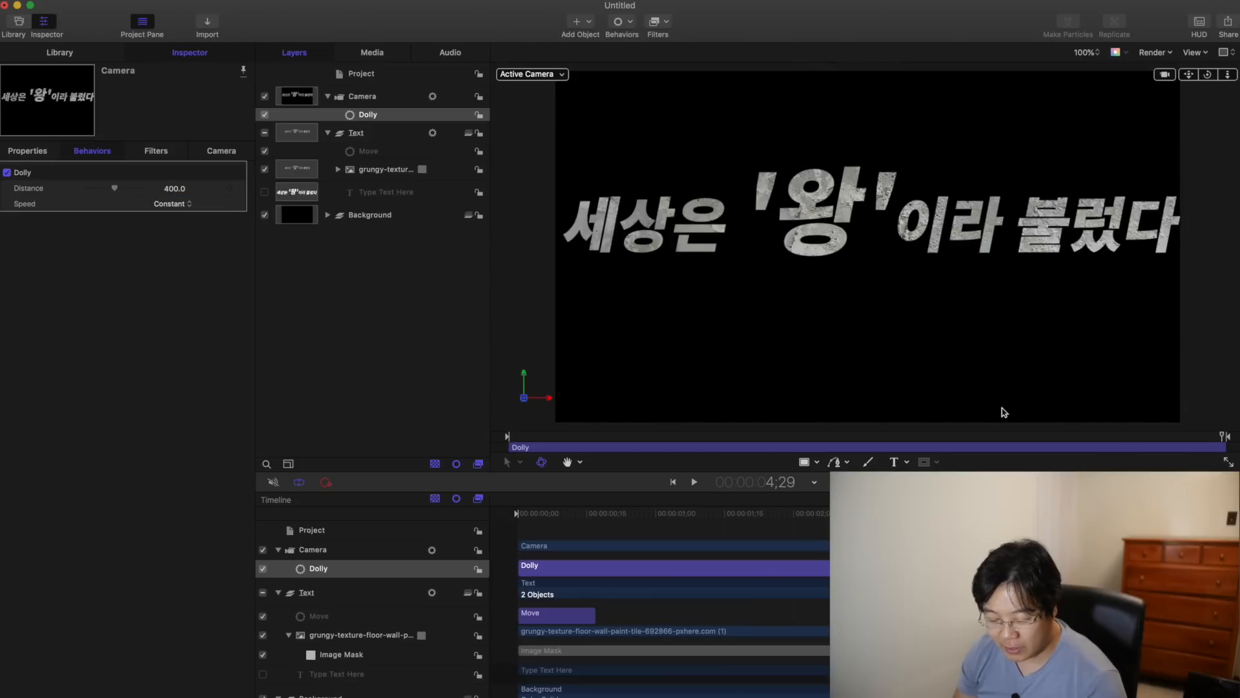
Step: Set the Dolly behavior's distance to 300, play back the title and compare it with the reference trailer clip
{"action": "left_click", "coordinate": [171, 189]}
{"action": "type", "text": "300"}
{"action": "key", "text": "Return"}
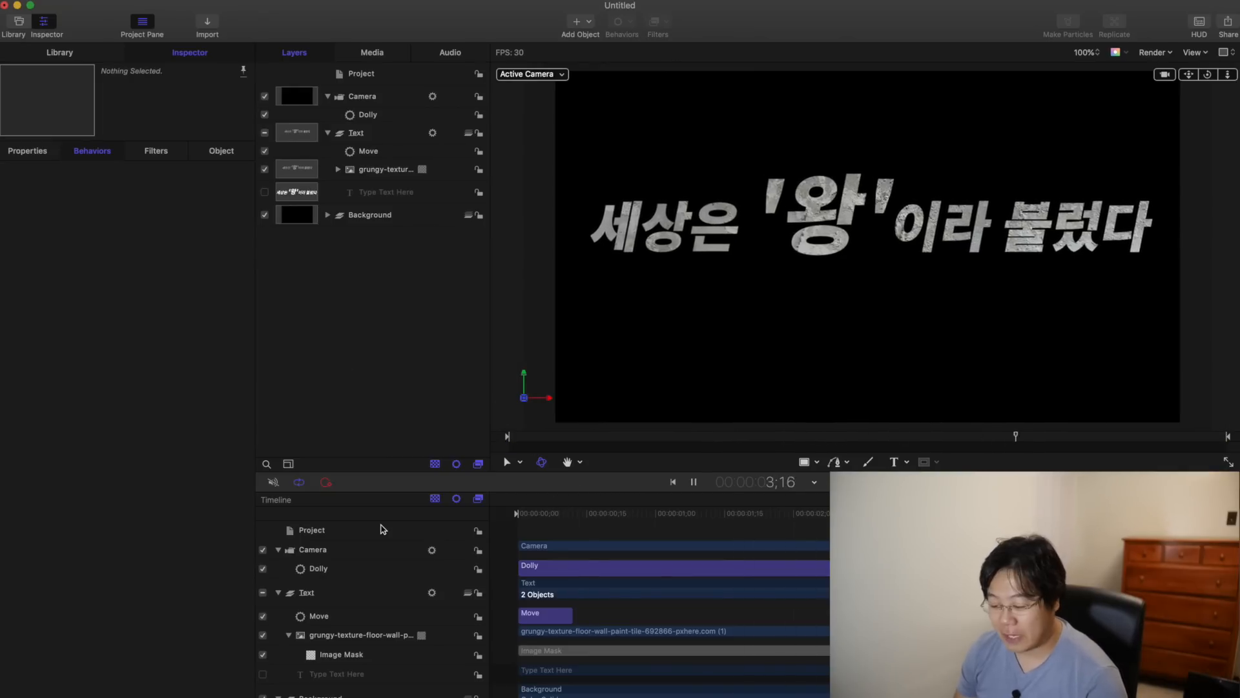
{"action": "key", "text": "space"}
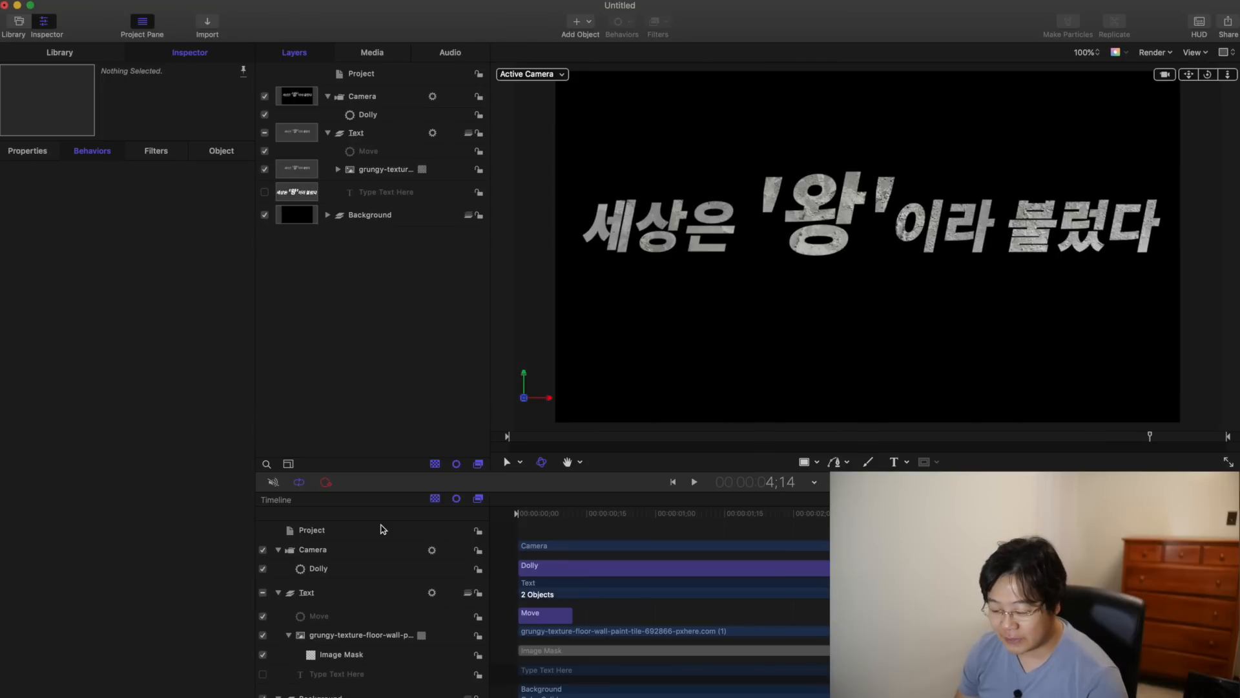
{"action": "key", "text": "super+Tab"}
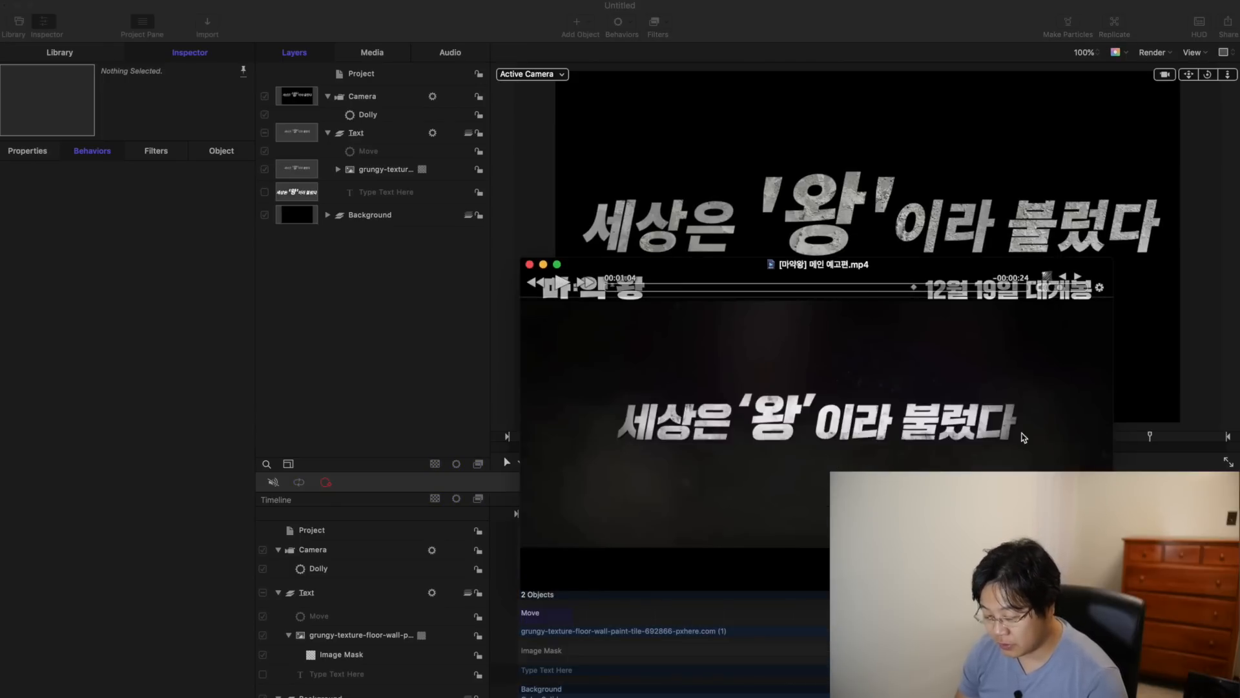
{"action": "left_click", "coordinate": [437, 319]}
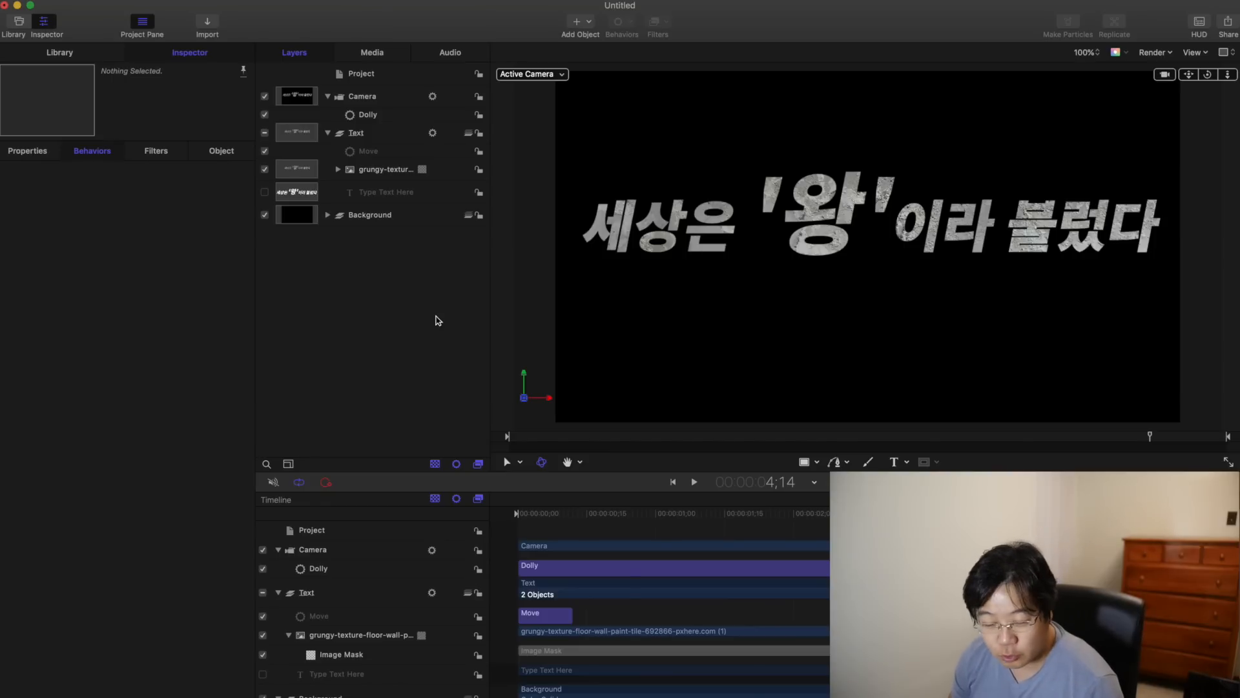
Step: Return to the first frame and create a new group named Dust between the Text and Background groups
{"action": "left_click_drag", "start_coordinate": [589, 514], "coordinate": [326, 520]}
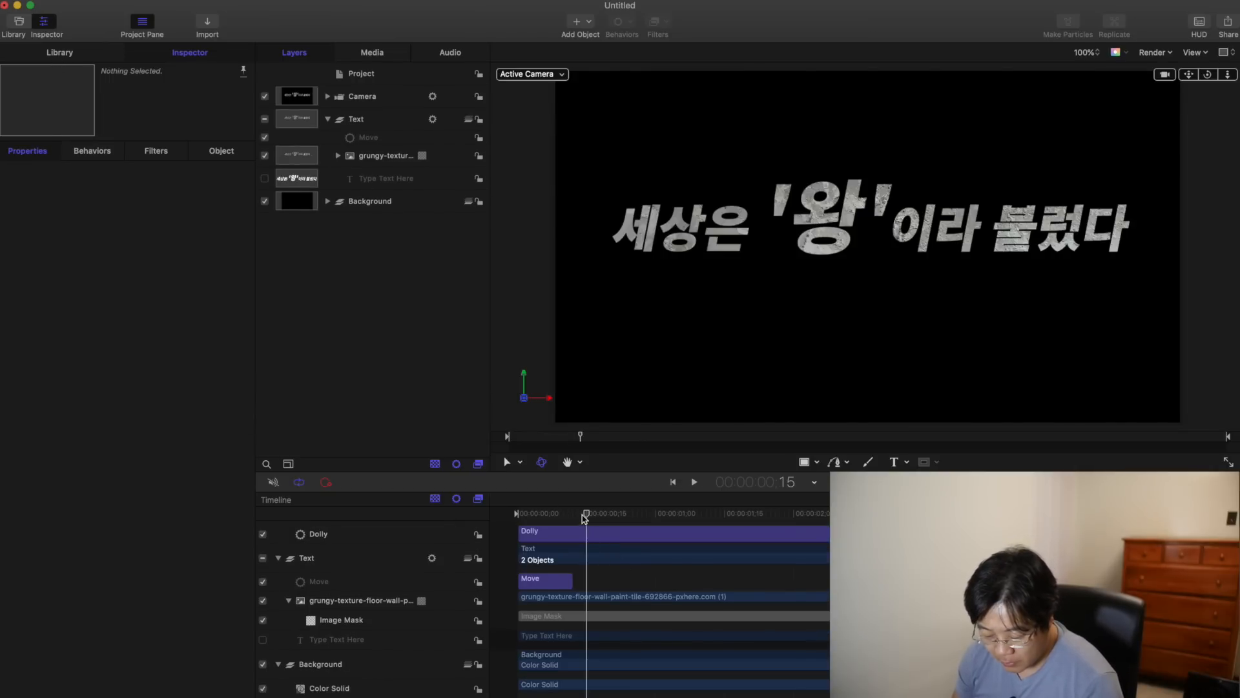
{"action": "left_click_drag", "start_coordinate": [585, 519], "coordinate": [504, 517]}
{"action": "right_click", "coordinate": [349, 295]}
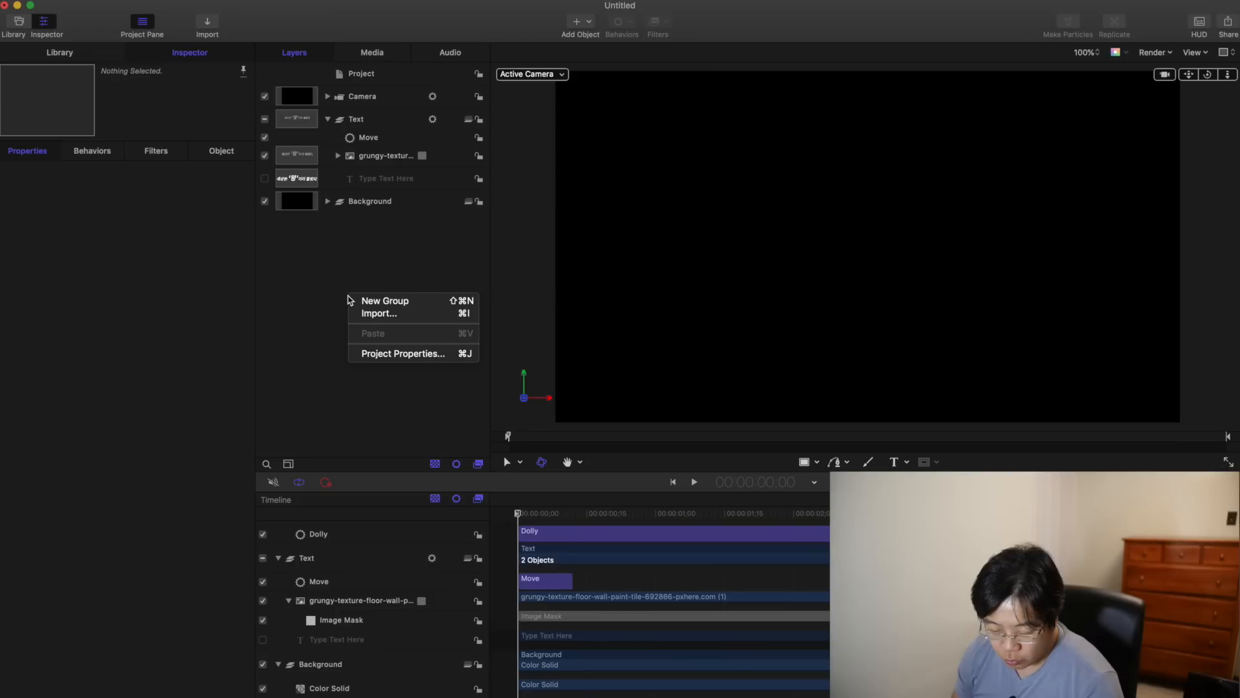
{"action": "left_click", "coordinate": [380, 301]}
{"action": "left_click_drag", "start_coordinate": [359, 123], "coordinate": [342, 213]}
{"action": "double_click", "coordinate": [368, 200]}
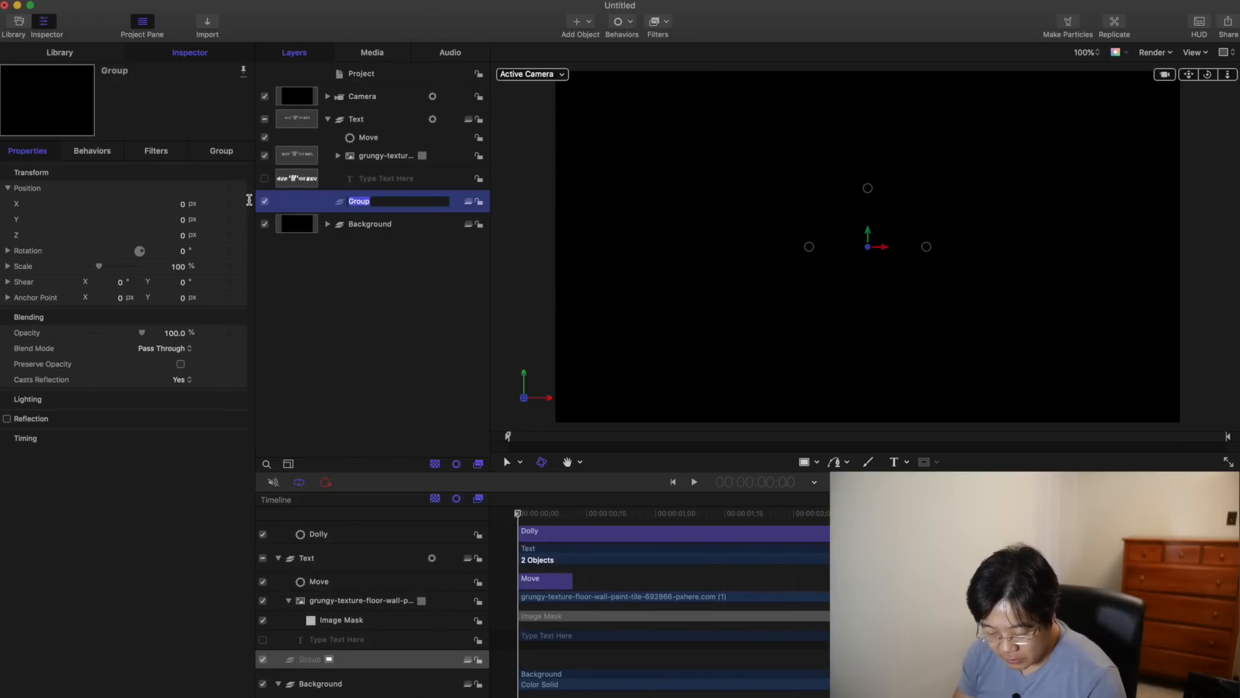
{"action": "type", "text": "Dust"}
{"action": "key", "text": "Return"}
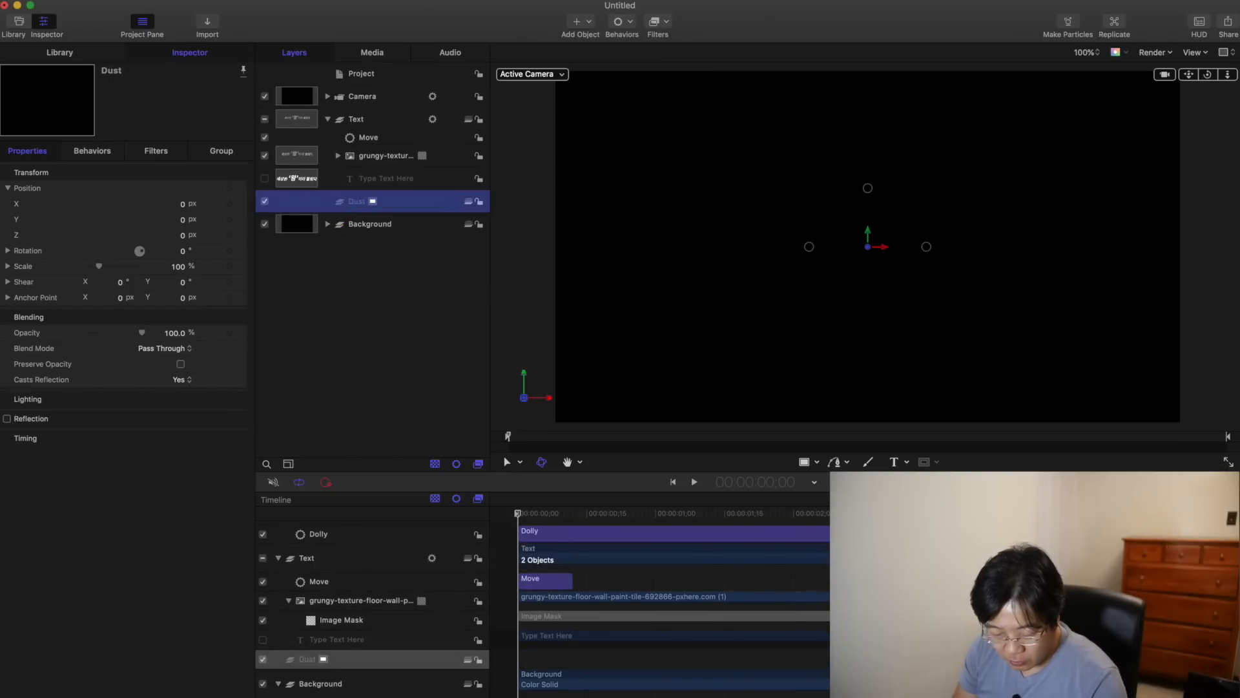
Step: Browse the blur images in the library's Particle Images content and add Blur11.png to the Dust group
{"action": "left_click", "coordinate": [88, 60]}
{"action": "left_click", "coordinate": [175, 305]}
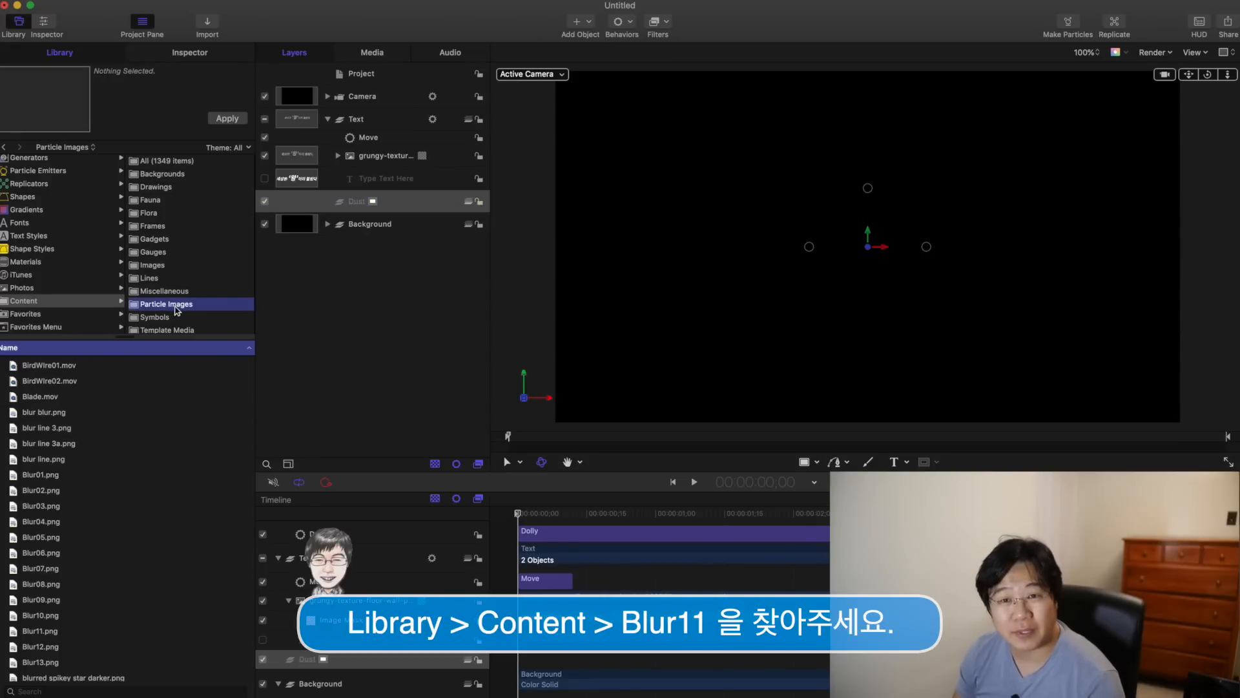
{"action": "scroll", "coordinate": [69, 563], "scroll_direction": "down", "scroll_amount": 3}
{"action": "left_click", "coordinate": [58, 405]}
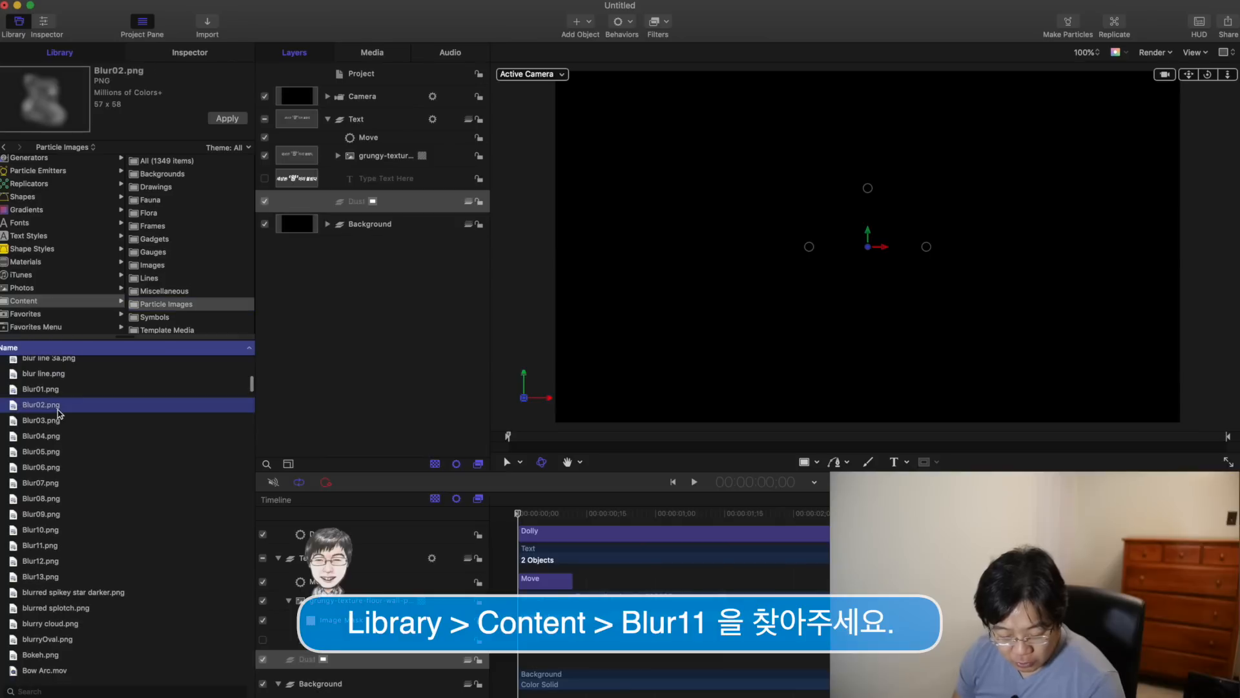
{"action": "left_click", "coordinate": [60, 452]}
{"action": "key", "text": "Down"}
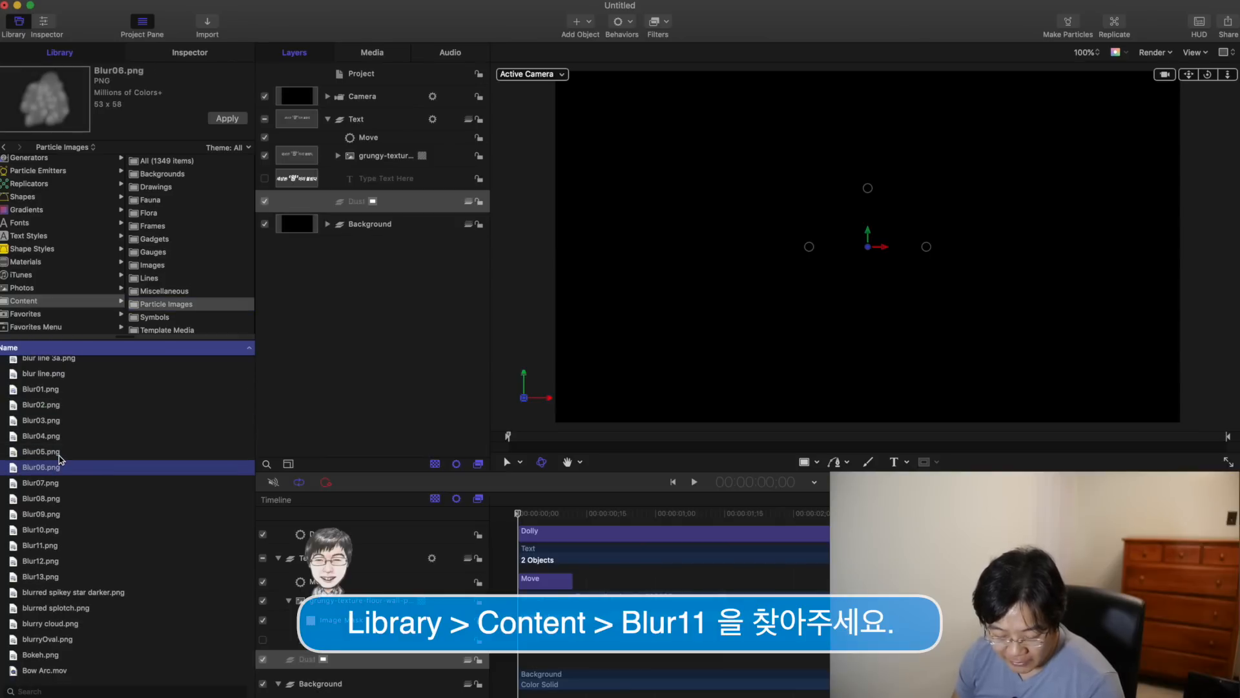
{"action": "left_click", "coordinate": [53, 547]}
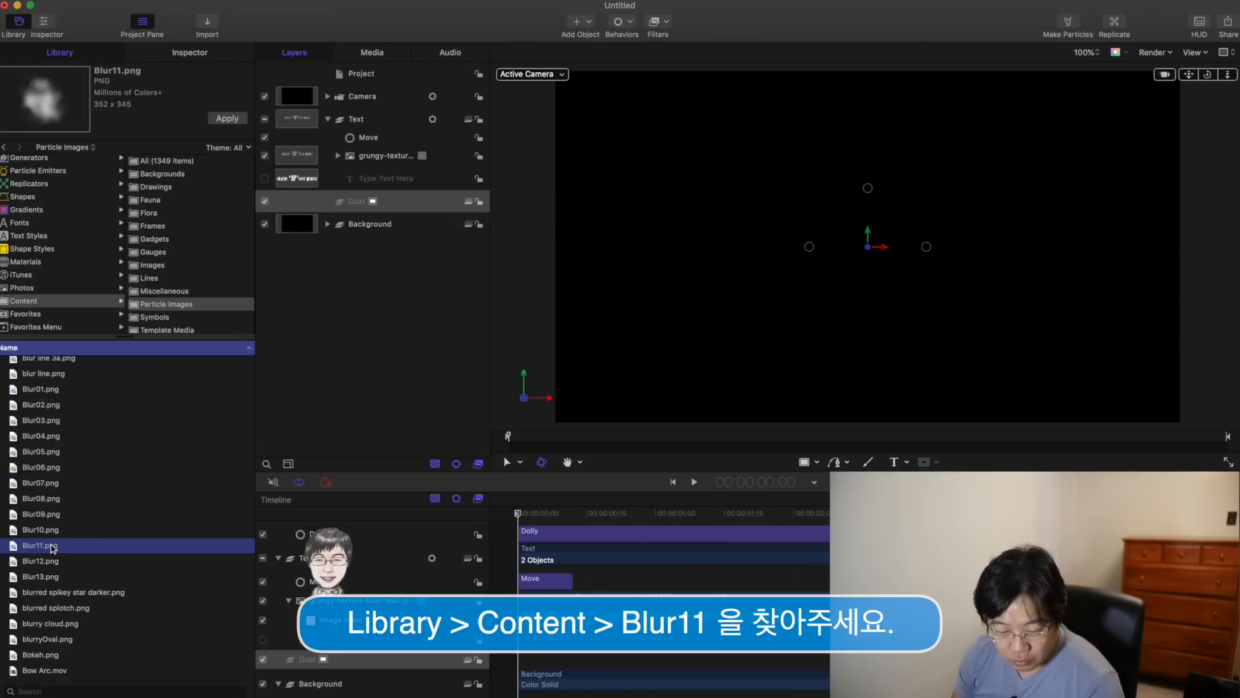
{"action": "left_click_drag", "start_coordinate": [52, 547], "coordinate": [370, 201]}
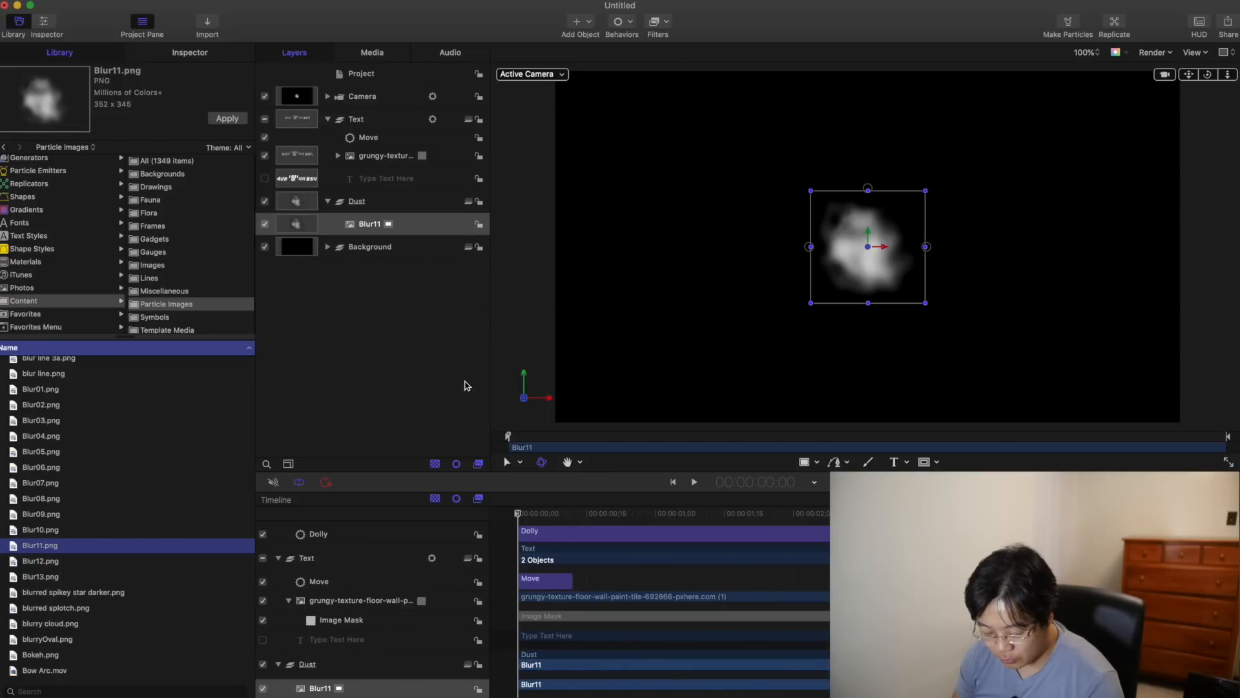
Step: Make a particle emitter from the Blur11 image, preview the particles and return to the first frame
{"action": "left_click", "coordinate": [208, 53]}
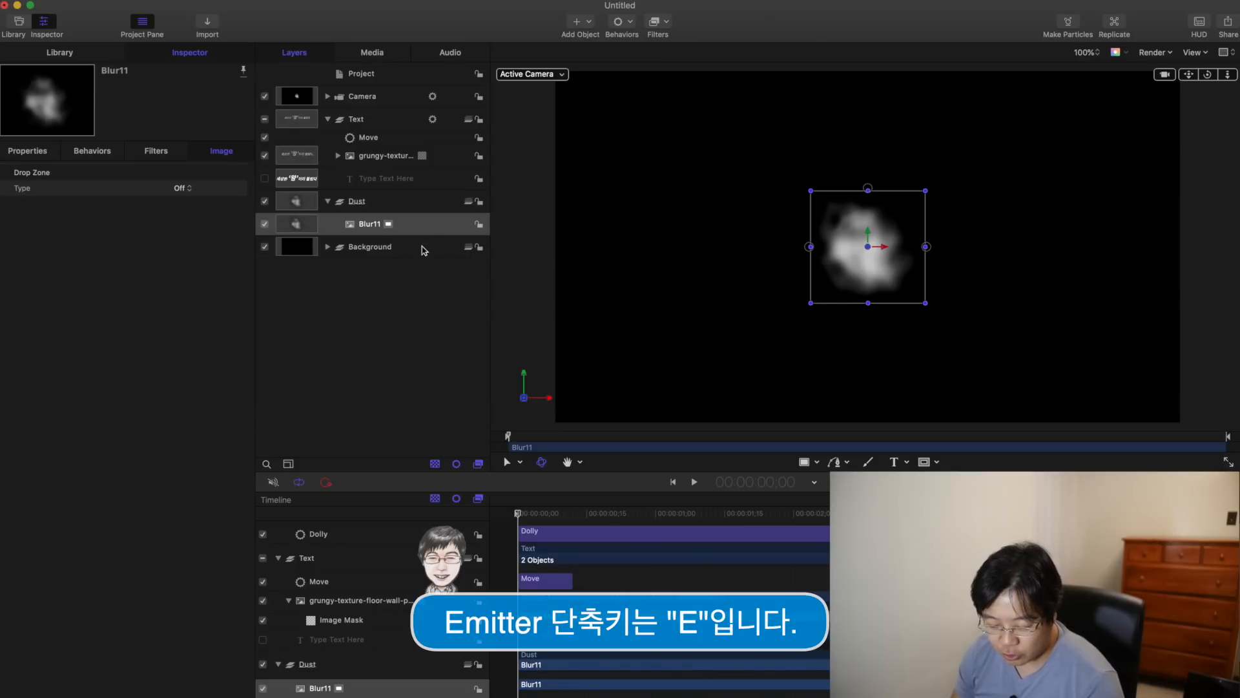
{"action": "key", "text": "e"}
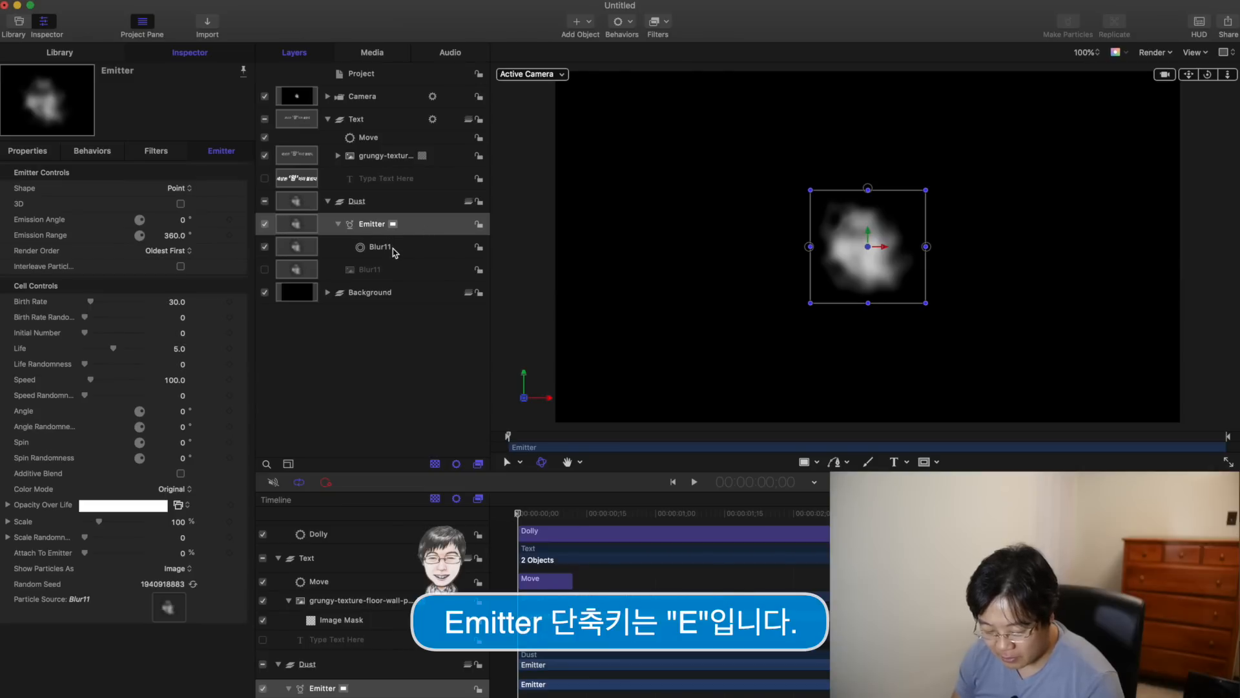
{"action": "key", "text": "space"}
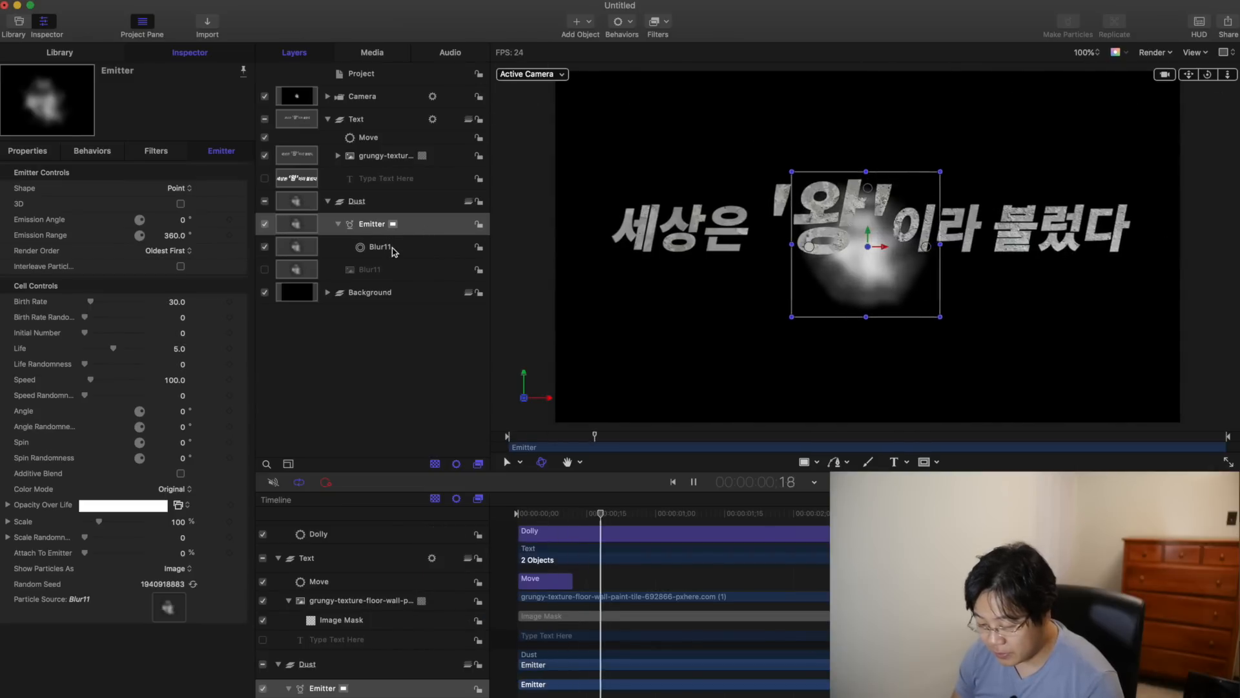
{"action": "key", "text": "space"}
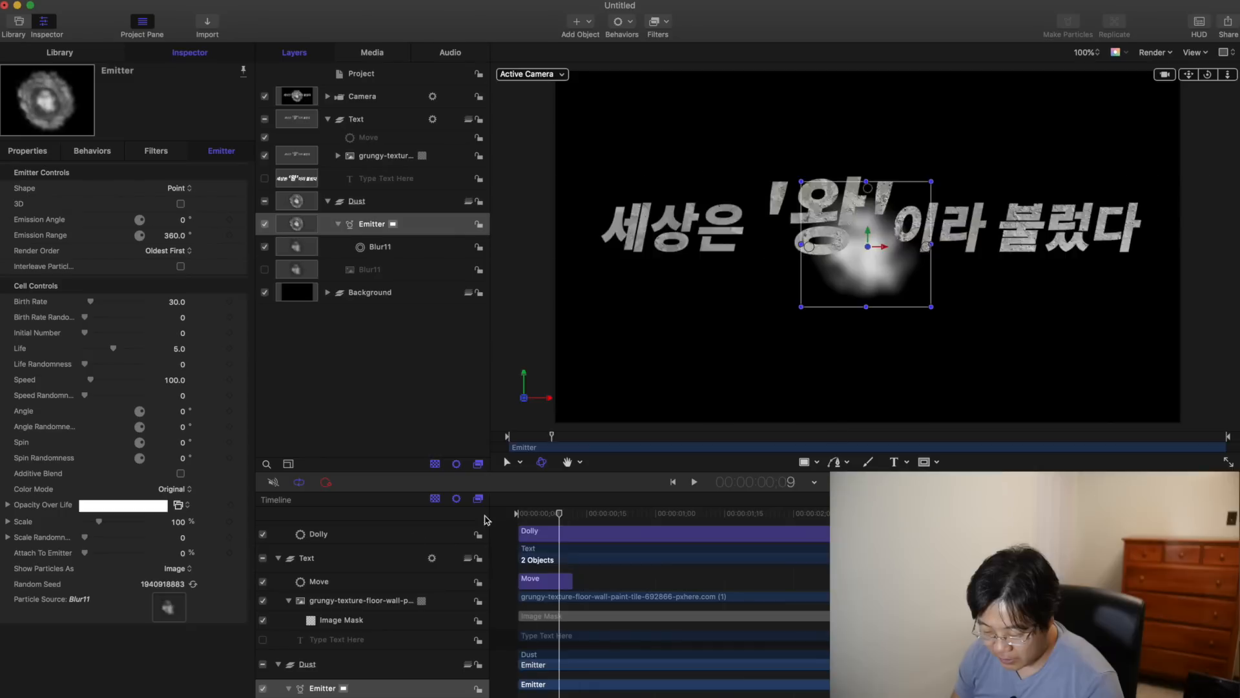
{"action": "key", "text": "Home"}
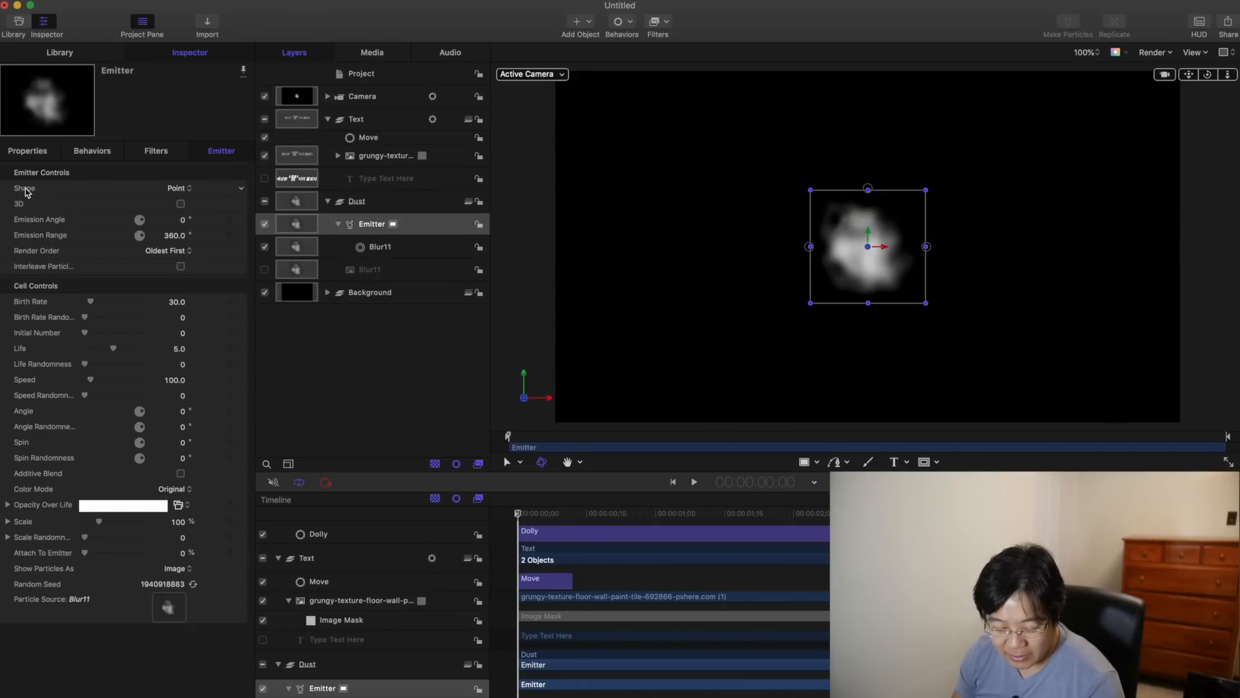
Step: Set the emitter's shape to Rectangle with a Random Fill arrangement
{"action": "left_click", "coordinate": [178, 189]}
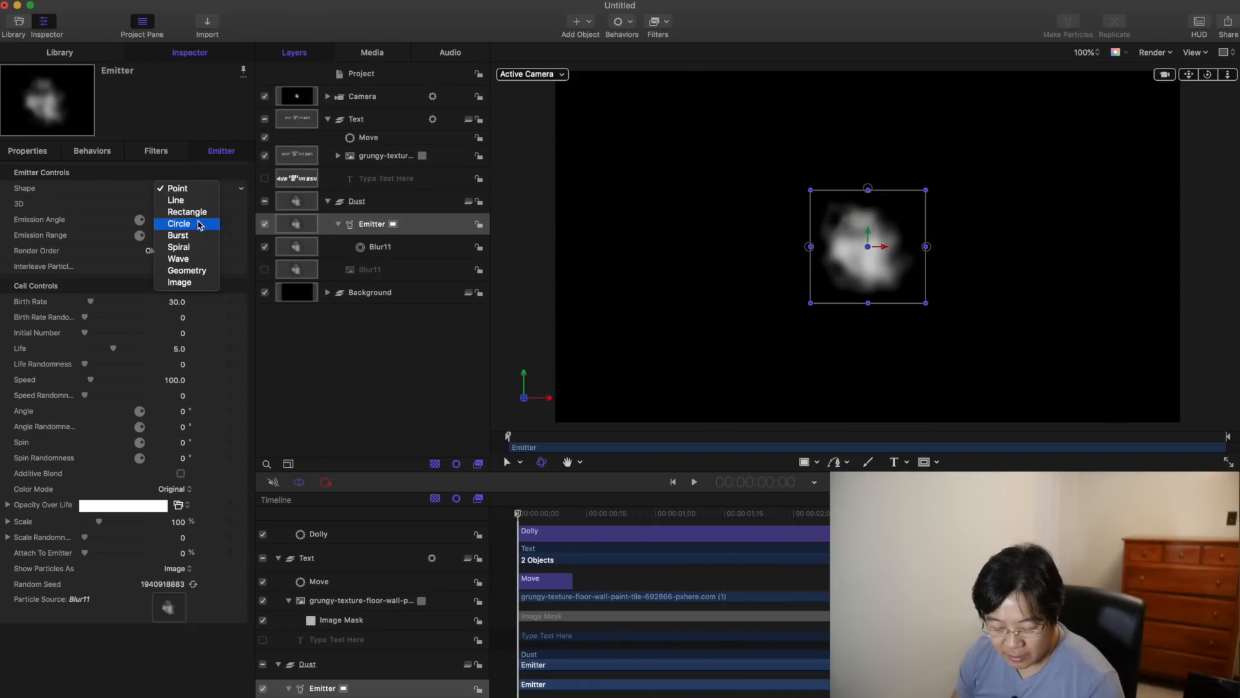
{"action": "left_click", "coordinate": [189, 212]}
{"action": "left_click", "coordinate": [178, 203]}
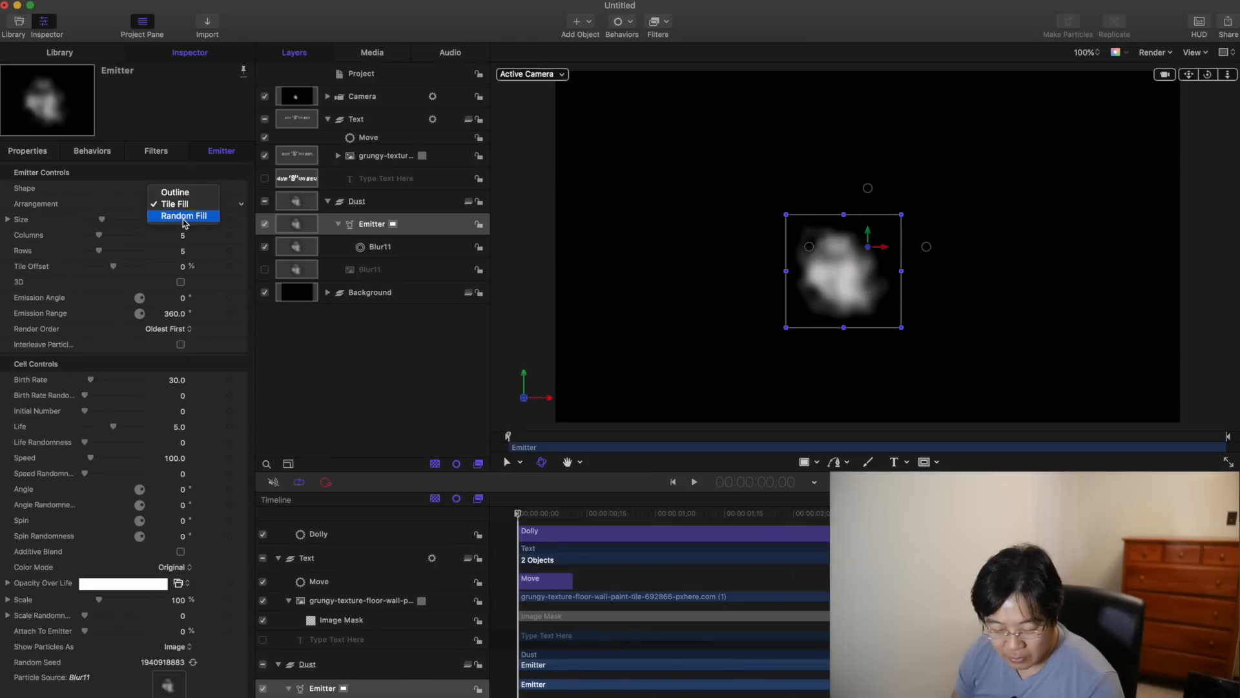
{"action": "left_click", "coordinate": [184, 218]}
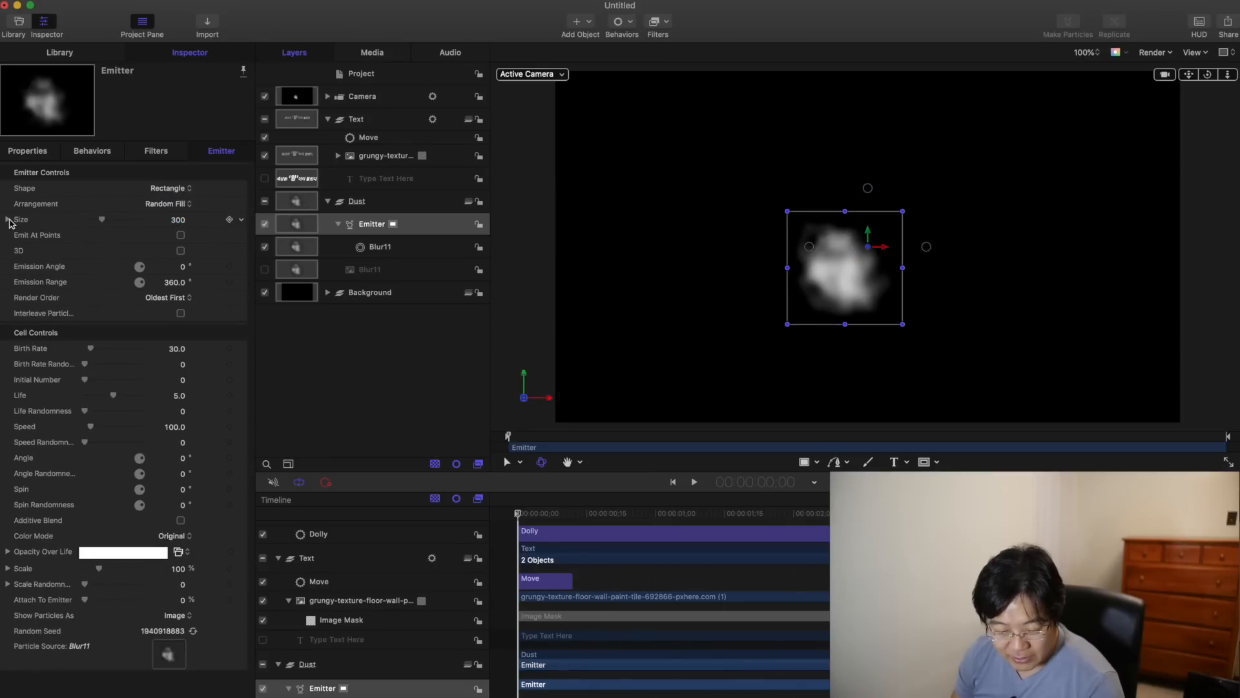
Step: Size the rectangular emitter to a width of 1920 and a height of 1080
{"action": "left_click", "coordinate": [8, 219]}
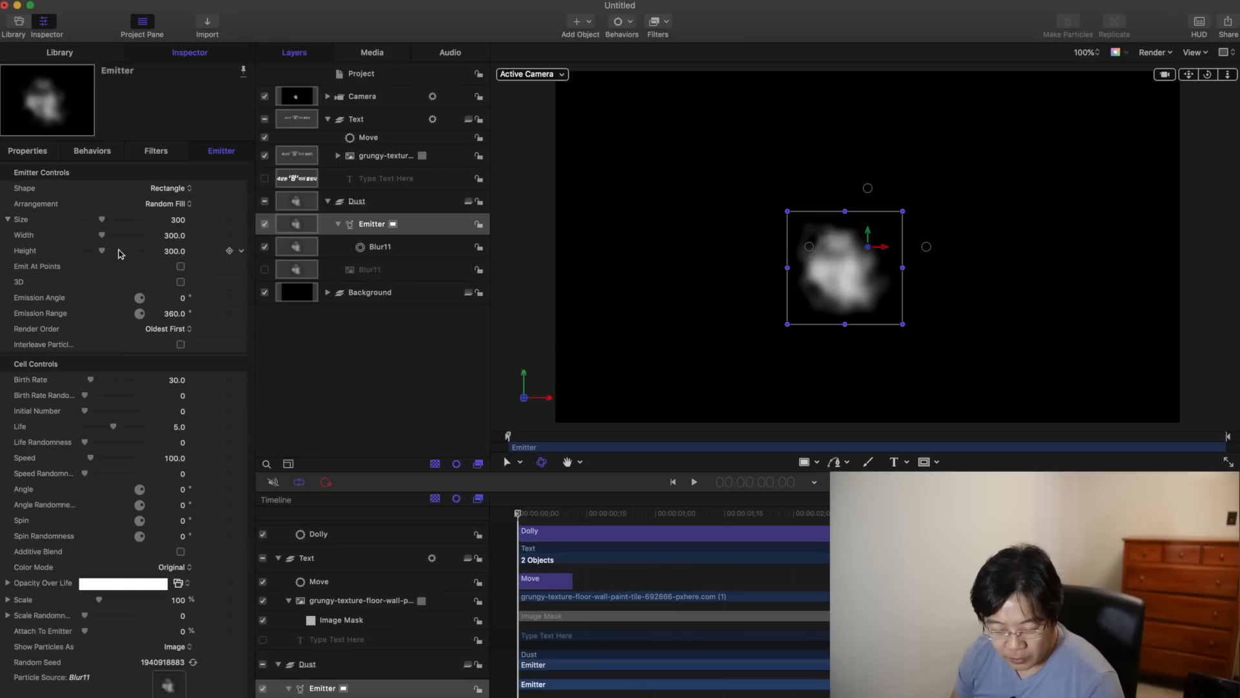
{"action": "left_click", "coordinate": [173, 238]}
{"action": "type", "text": "1920"}
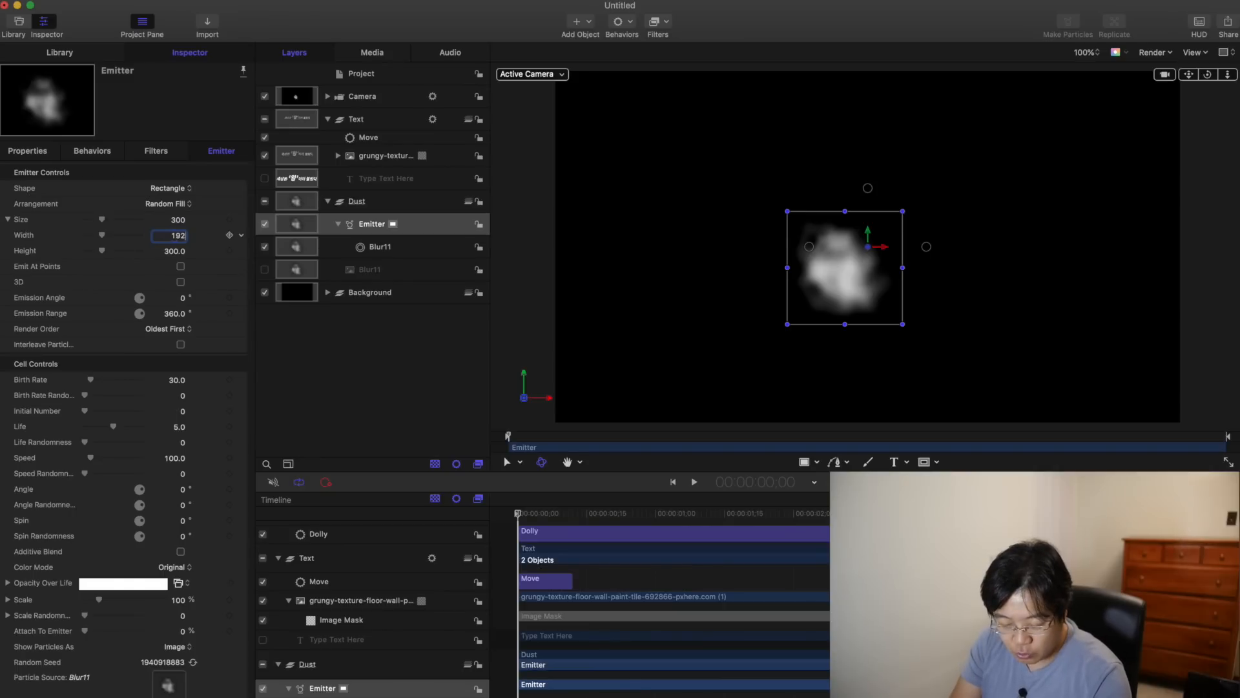
{"action": "key", "text": "Return"}
{"action": "left_click", "coordinate": [176, 251]}
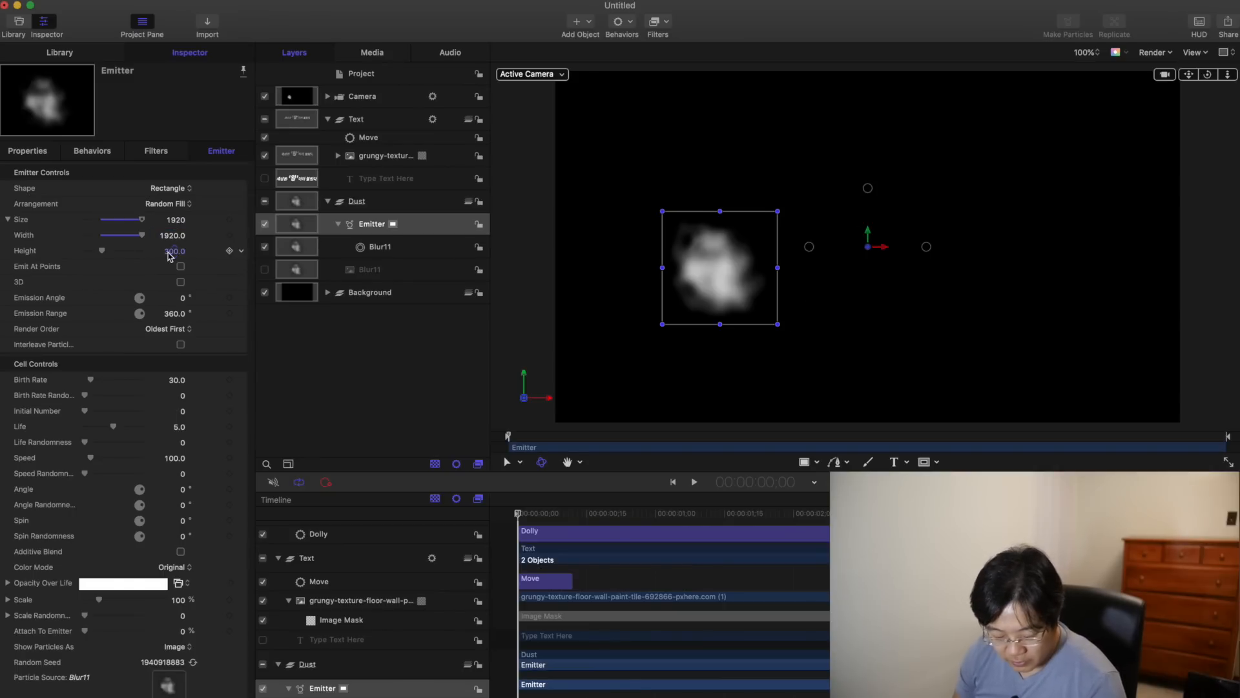
{"action": "type", "text": "1080"}
{"action": "key", "text": "Return"}
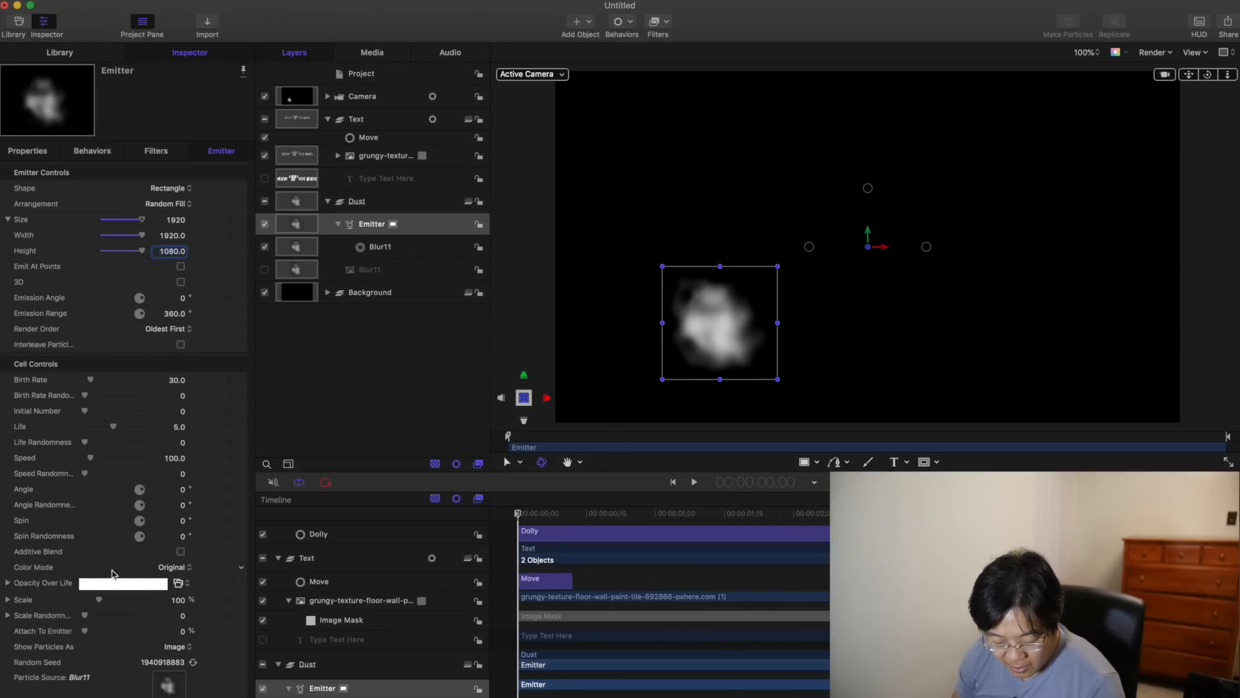
Step: Switch the emitter's particle color mode to Over Life and set the gradient's starting color to Tungsten
{"action": "left_click", "coordinate": [167, 570]}
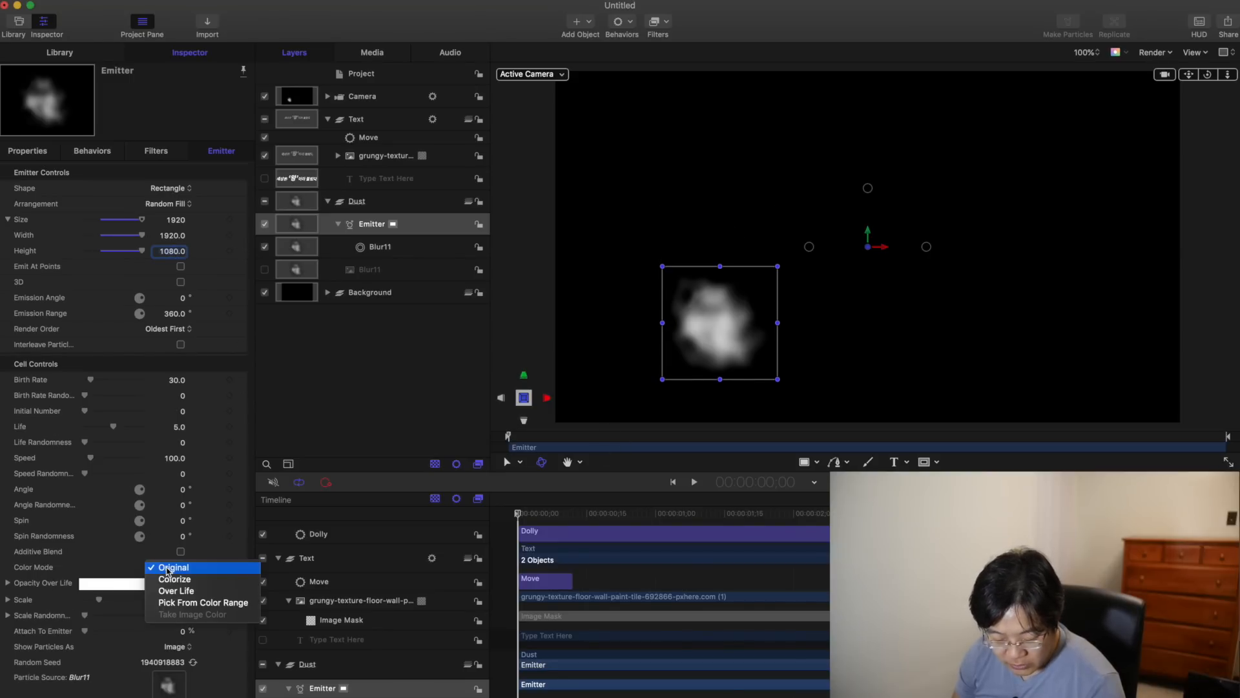
{"action": "left_click", "coordinate": [202, 592]}
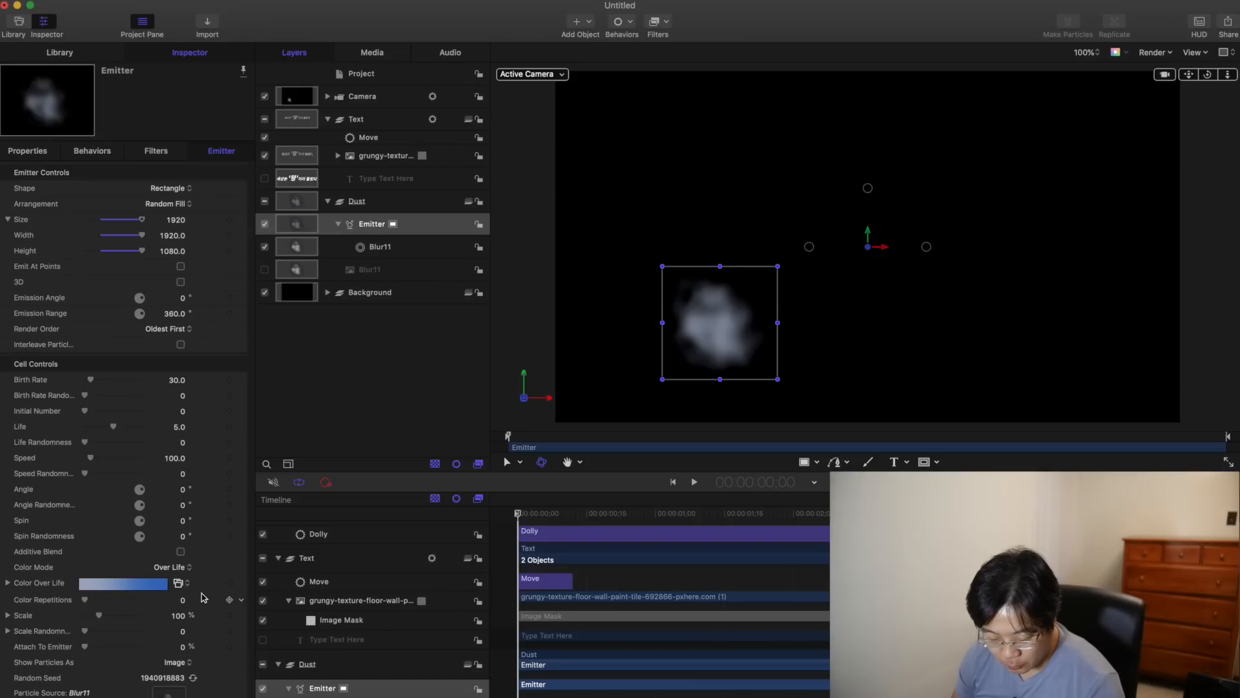
{"action": "scroll", "coordinate": [162, 598], "scroll_direction": "down", "scroll_amount": 1}
{"action": "left_click", "coordinate": [123, 583]}
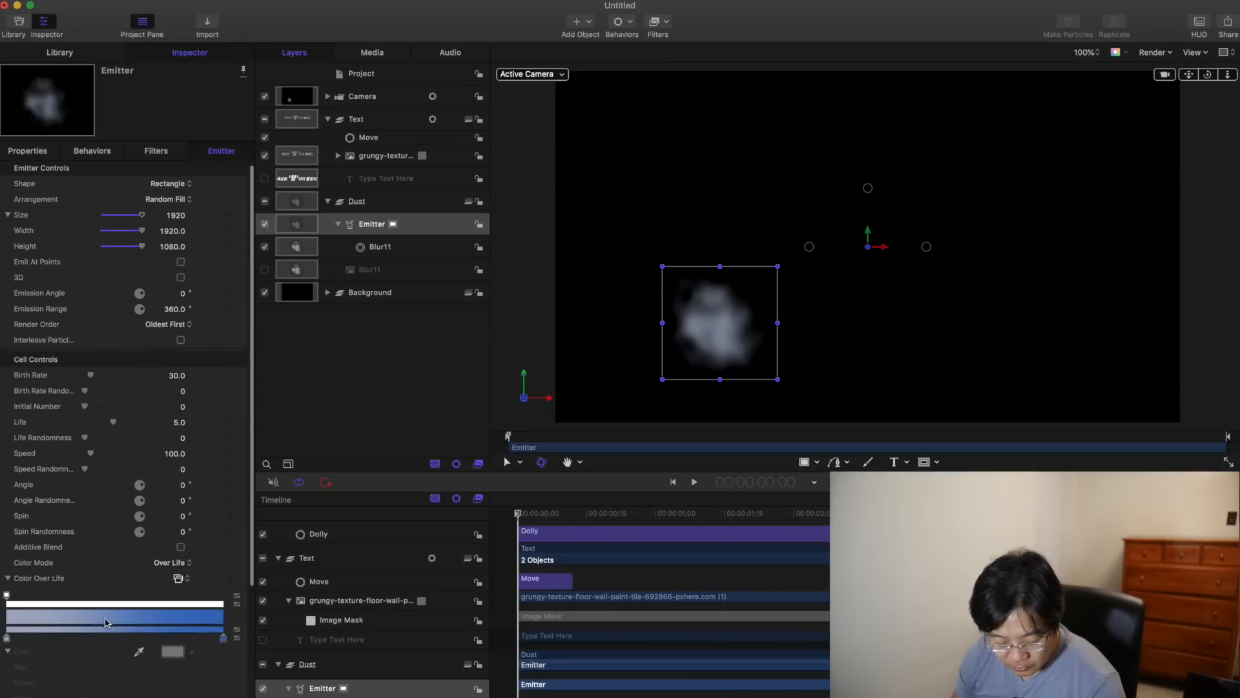
{"action": "scroll", "coordinate": [106, 622], "scroll_direction": "down", "scroll_amount": 3}
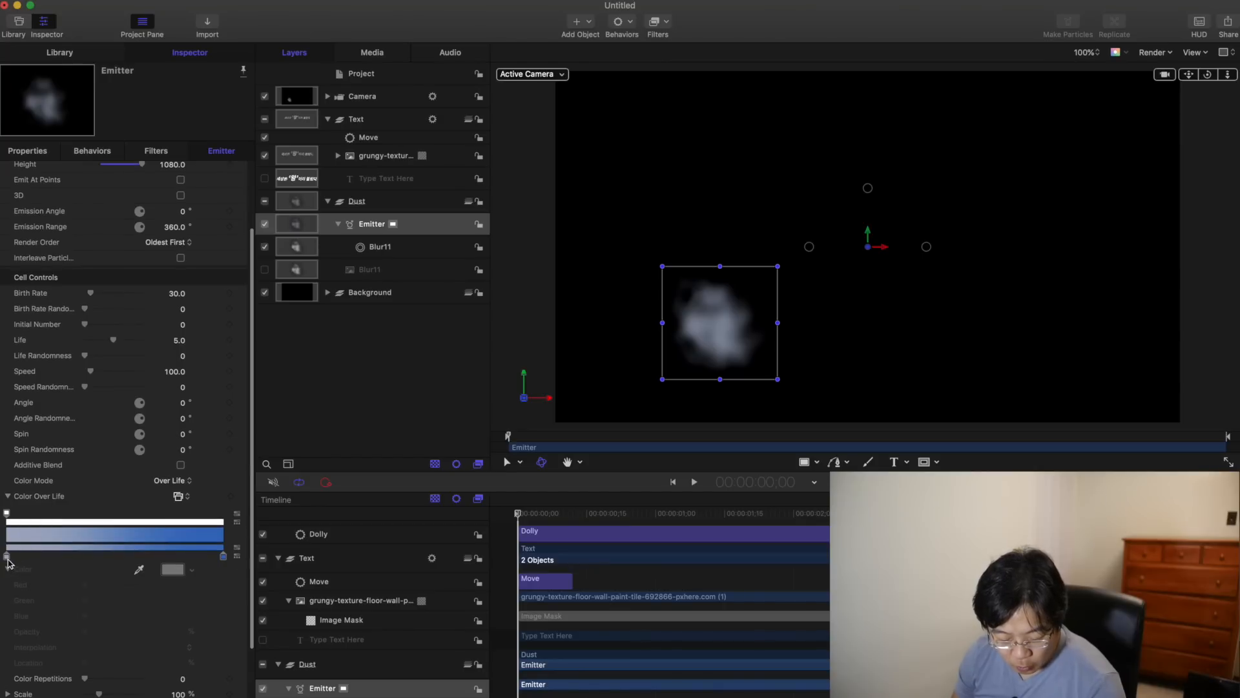
{"action": "left_click", "coordinate": [7, 557]}
{"action": "left_click", "coordinate": [270, 432]}
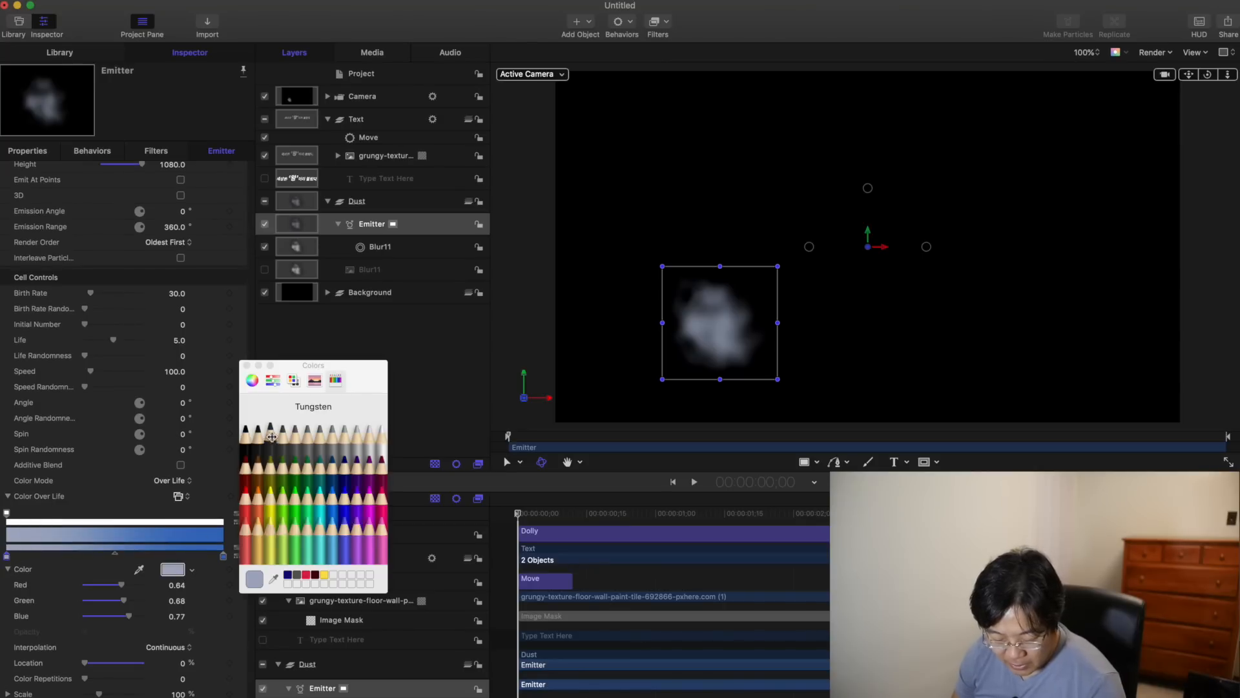
{"action": "left_click", "coordinate": [246, 365]}
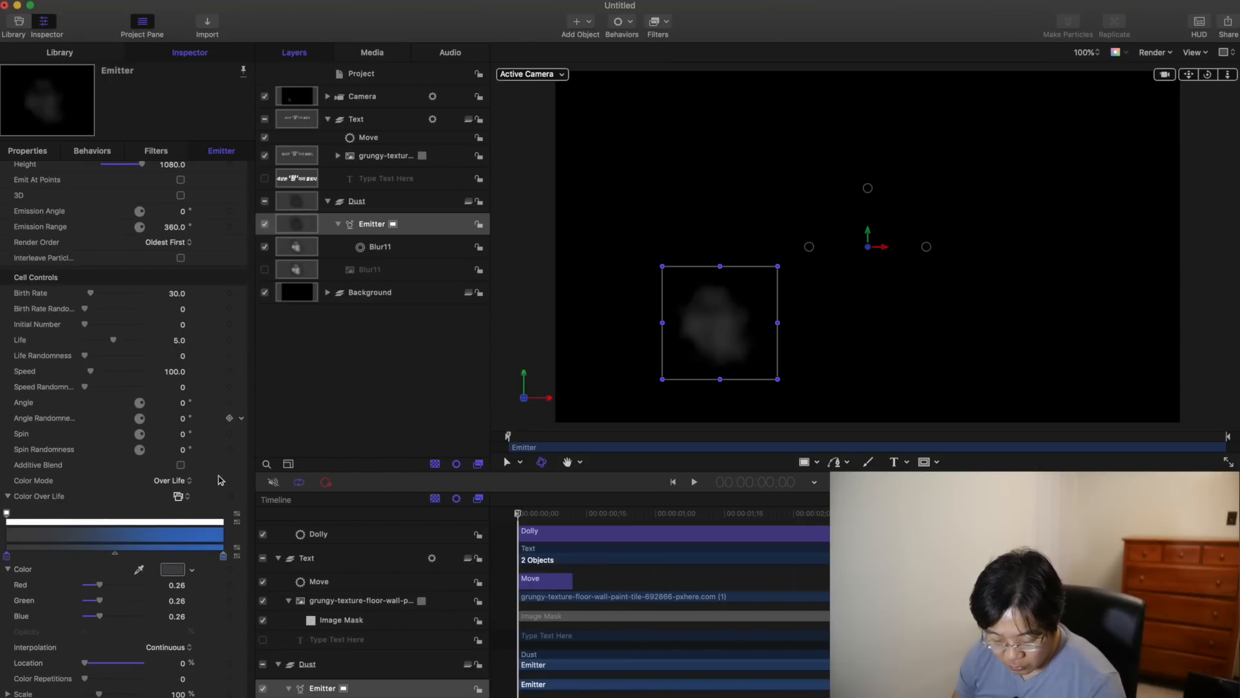
Step: Set the Color Over Life gradient's ending color to Tungsten and its end opacity to 0%, and return to the first frame
{"action": "left_click", "coordinate": [223, 558]}
{"action": "left_click", "coordinate": [172, 569]}
{"action": "left_click", "coordinate": [270, 444]}
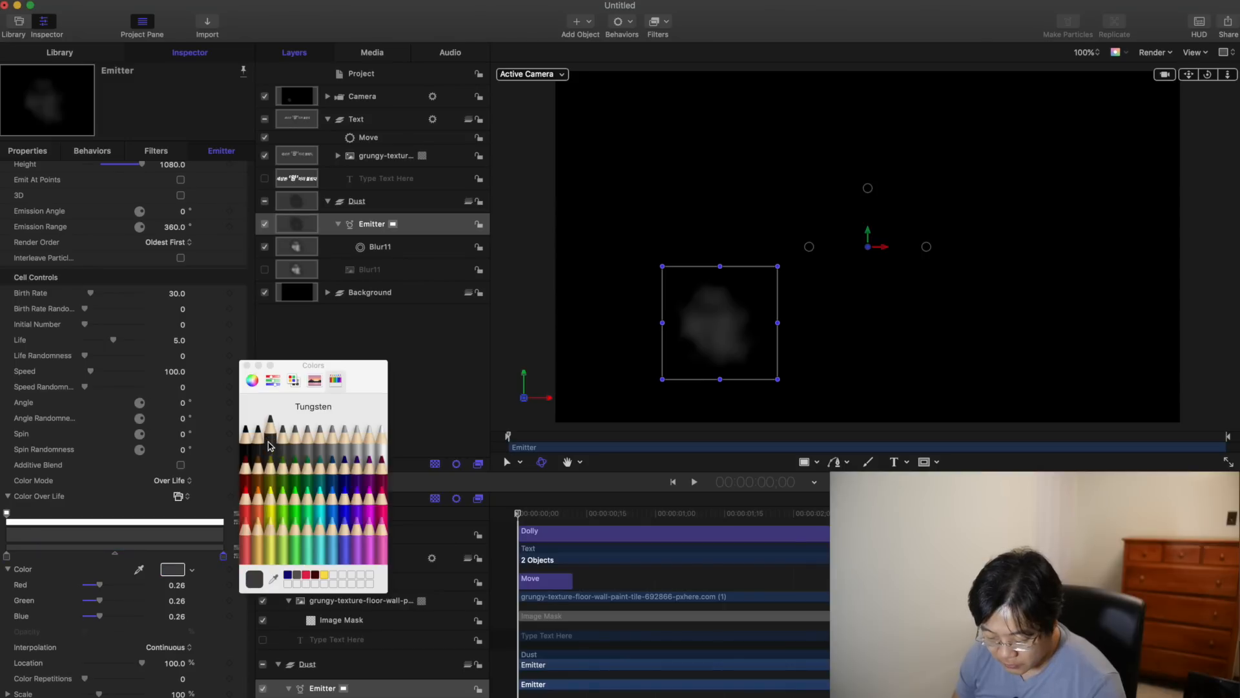
{"action": "left_click", "coordinate": [246, 366]}
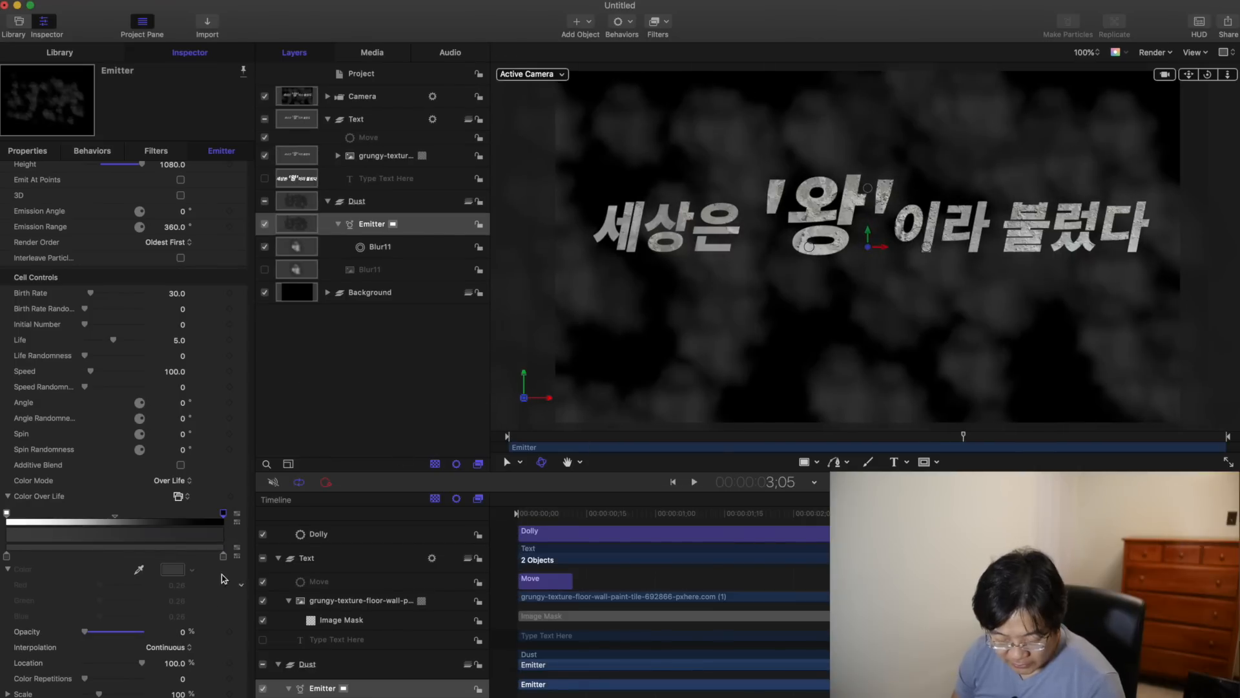
{"action": "key", "text": "Home"}
Step: Set the particle scale to 20%
{"action": "scroll", "coordinate": [113, 647], "scroll_direction": "down", "scroll_amount": 3}
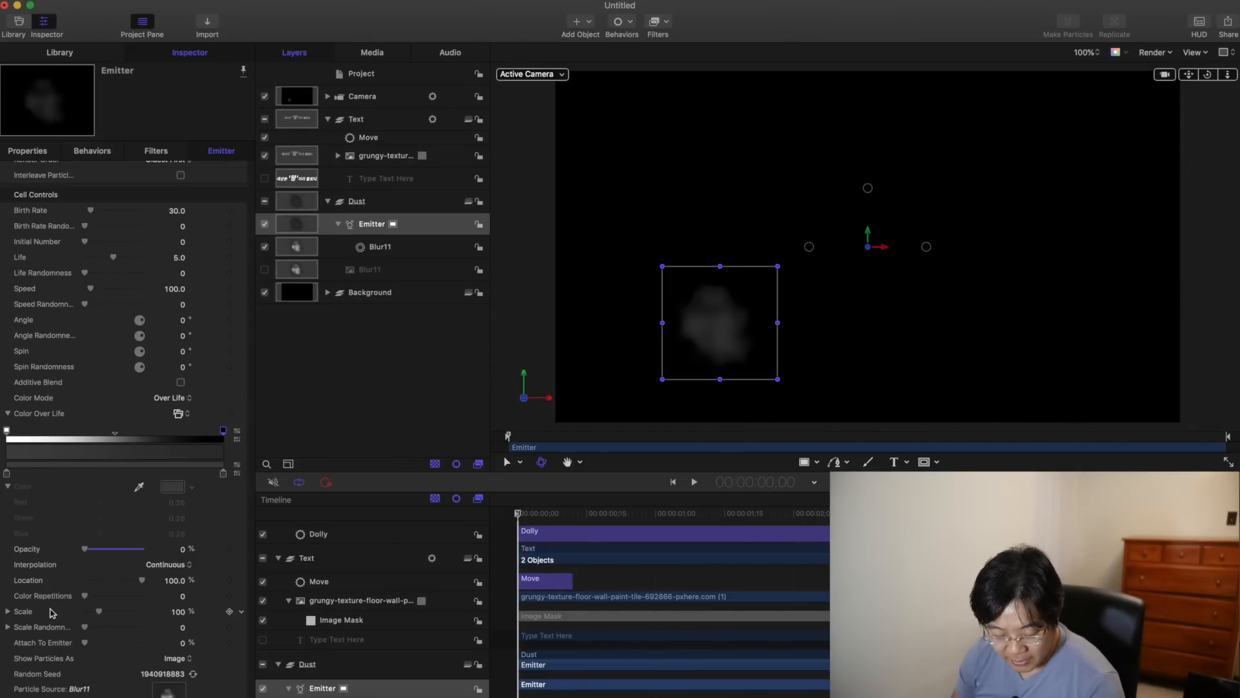
{"action": "left_click", "coordinate": [179, 612]}
{"action": "type", "text": "20"}
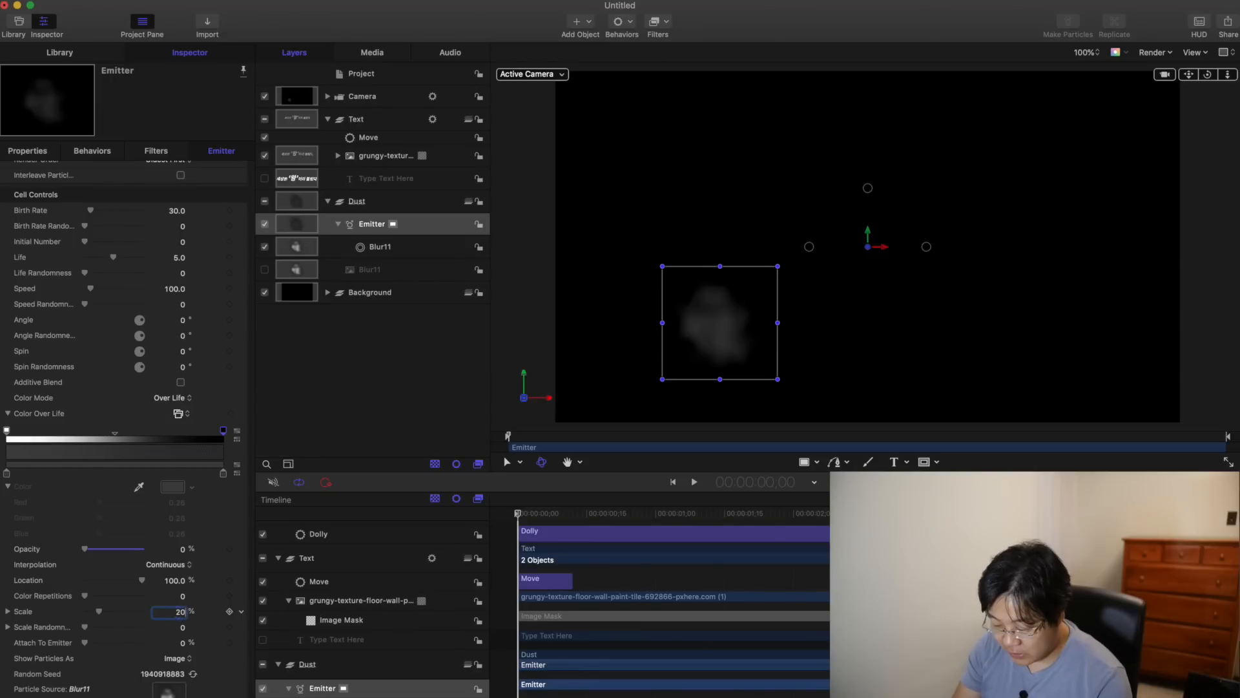
{"action": "key", "text": "Return"}
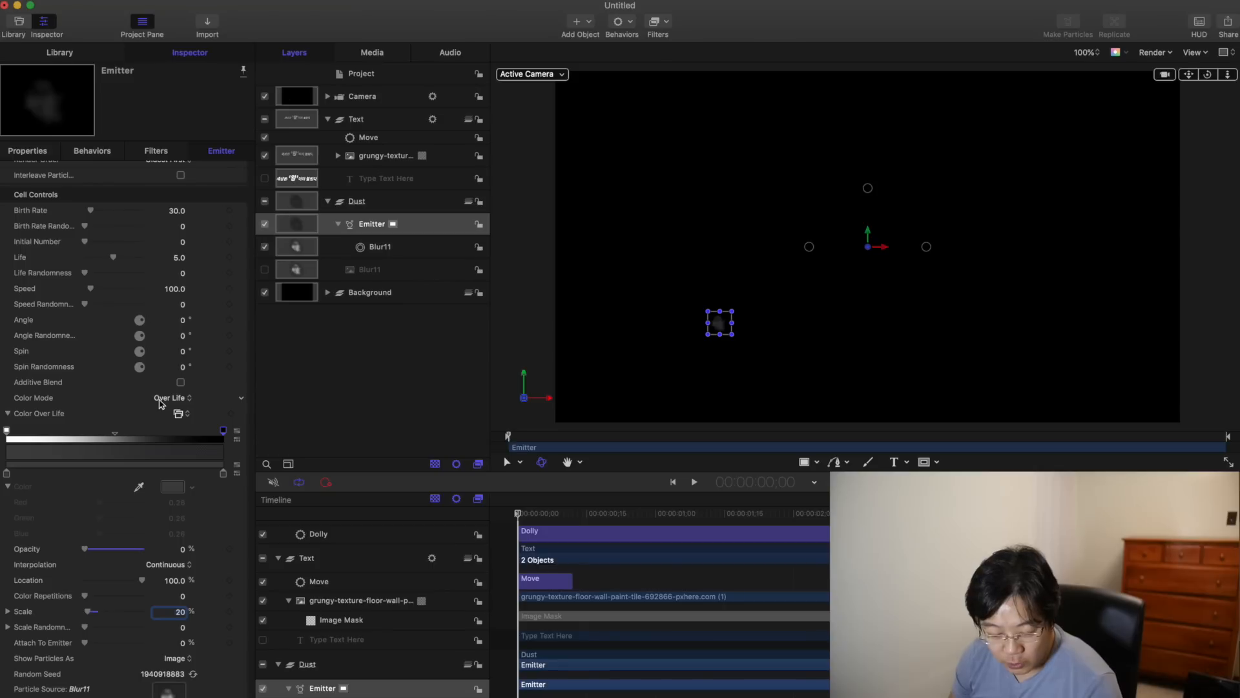
Step: Set Spin Randomness to 360°, Spin to 26°, Angle Randomness to 333° and Speed Randomness to 44 for the particles
{"action": "left_click", "coordinate": [184, 369]}
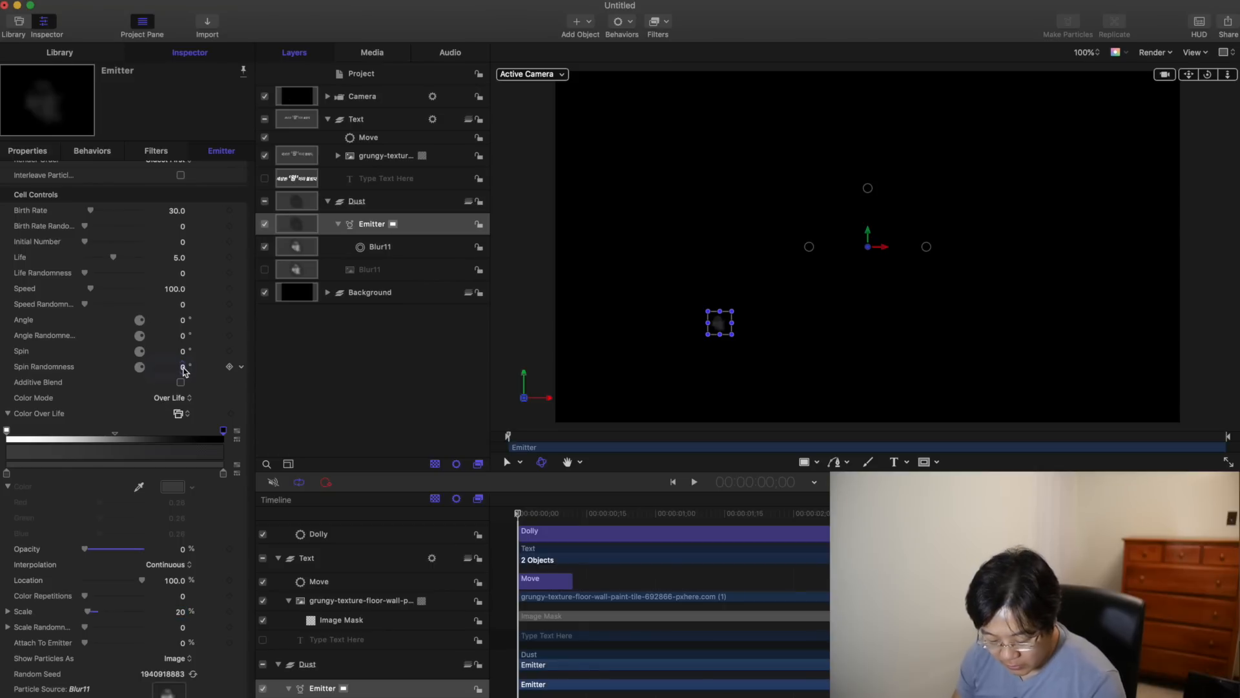
{"action": "type", "text": "360"}
{"action": "key", "text": "Return"}
{"action": "left_click_drag", "start_coordinate": [182, 357], "coordinate": [182, 370]}
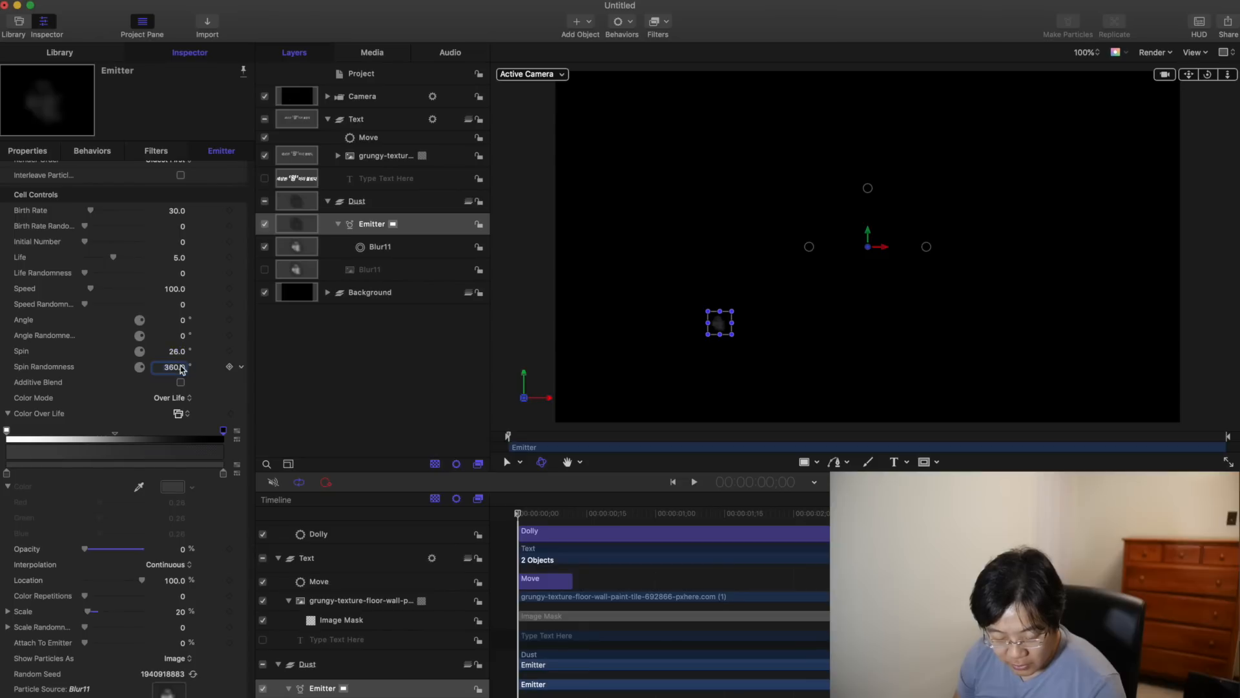
{"action": "key", "text": "Return"}
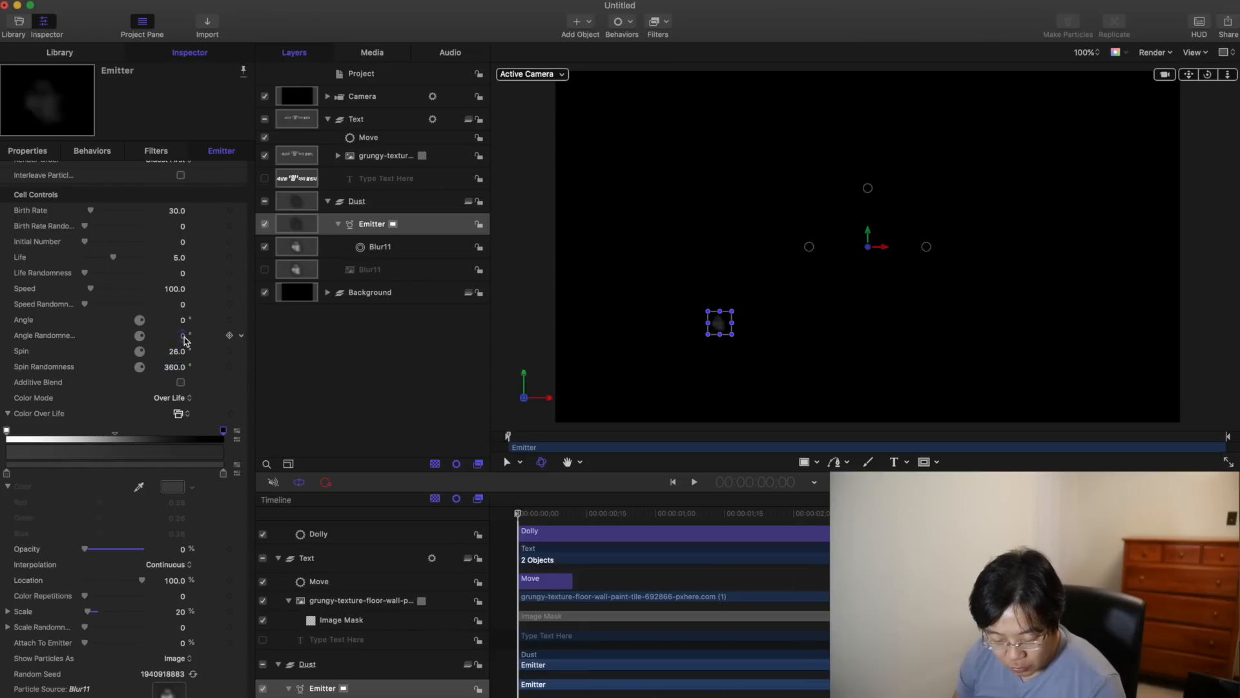
{"action": "left_click_drag", "start_coordinate": [182, 336], "coordinate": [180, 336]}
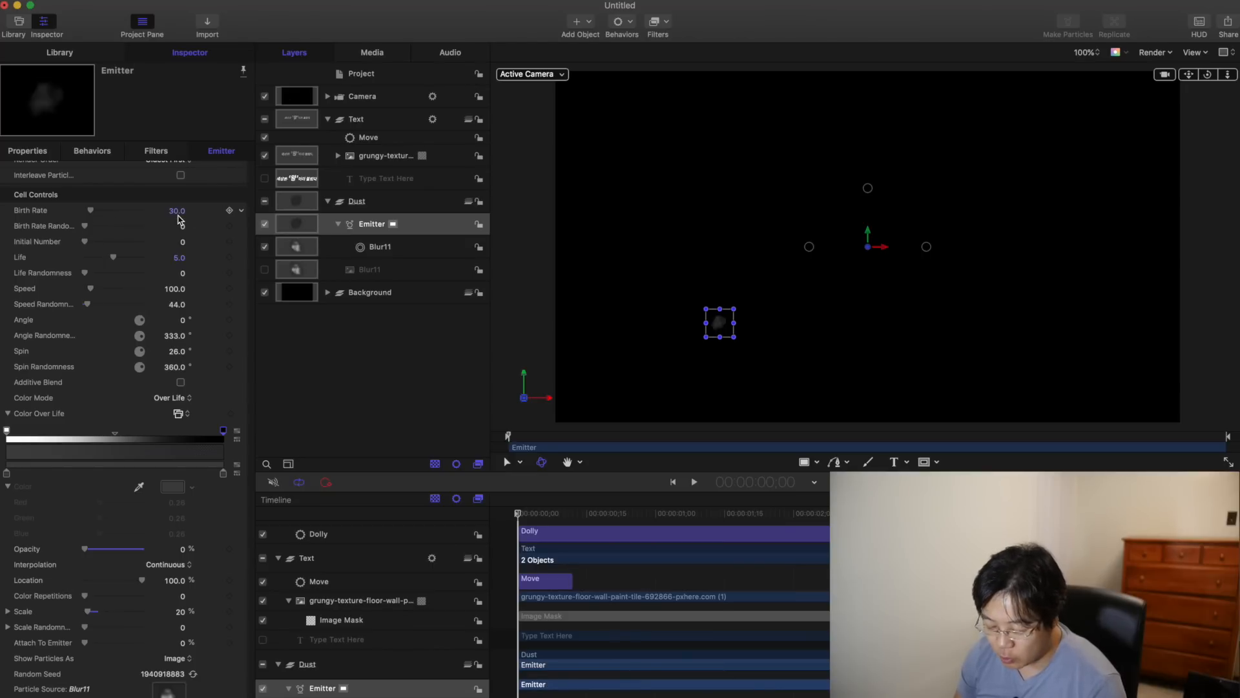
Step: Set the emitter's birth rate to 0 and its initial number of particles to 30, after trying 100
{"action": "left_click_drag", "start_coordinate": [180, 211], "coordinate": [169, 227]}
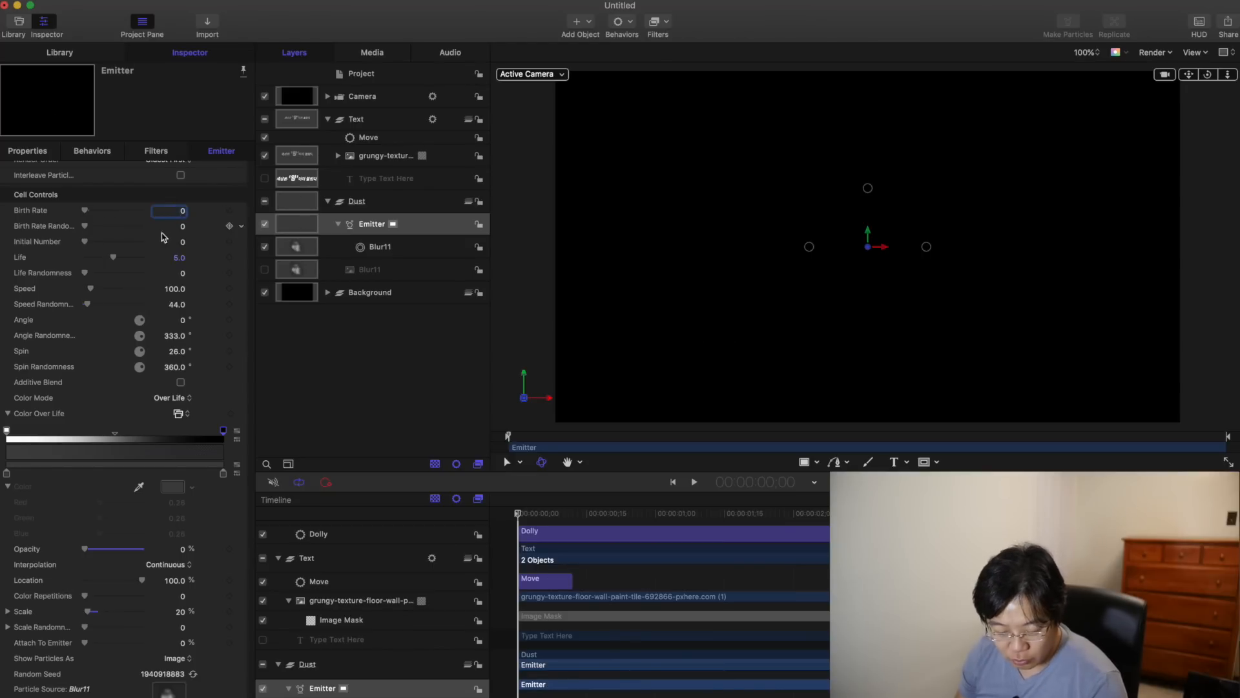
{"action": "left_click", "coordinate": [185, 243]}
{"action": "type", "text": "10"}
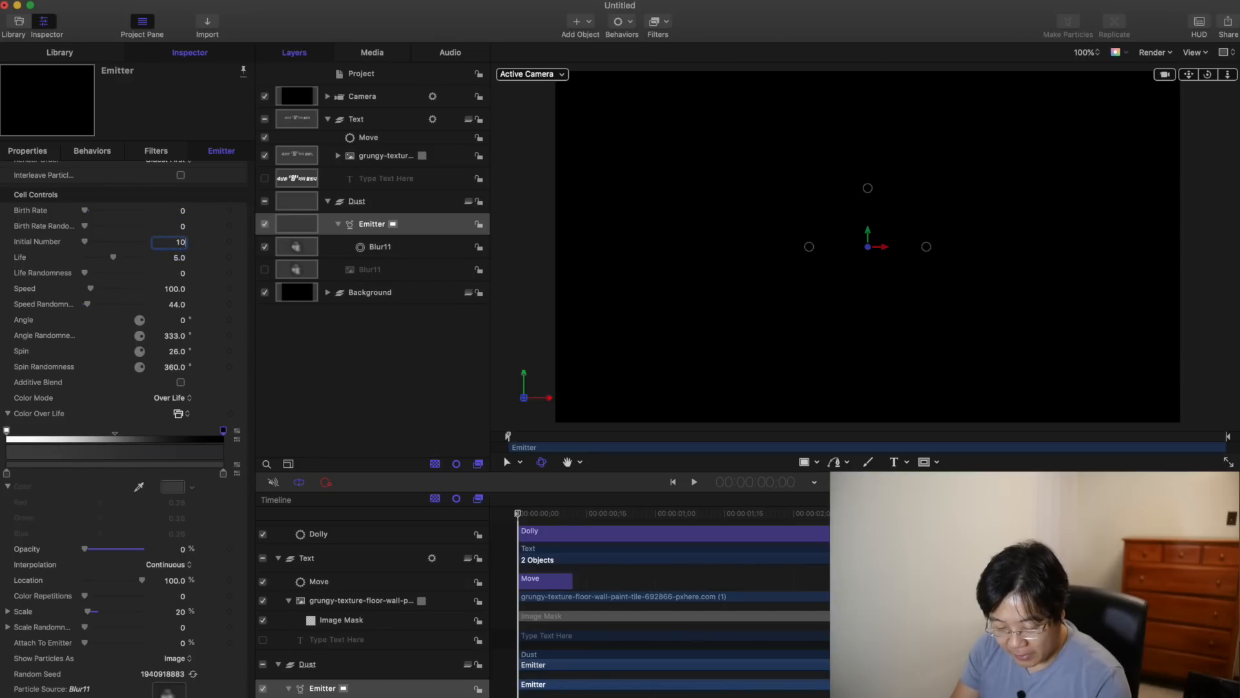
{"action": "type", "text": "0"}
{"action": "key", "text": "Return"}
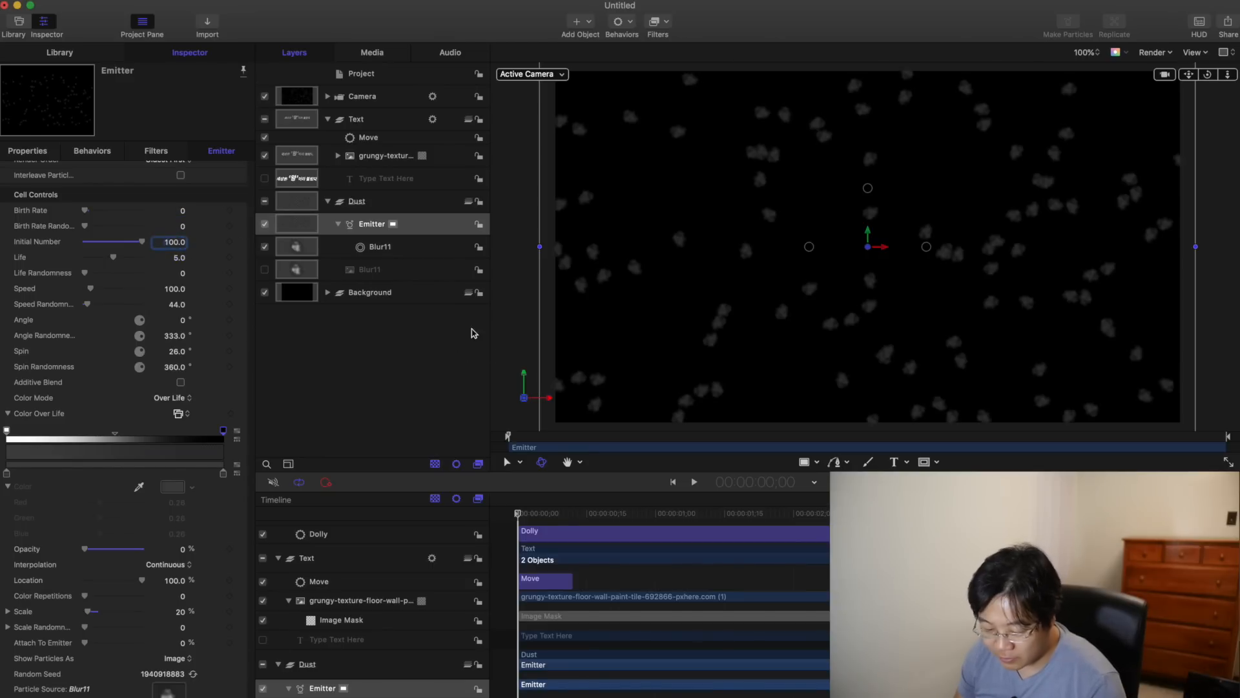
{"action": "type", "text": "30"}
{"action": "key", "text": "Return"}
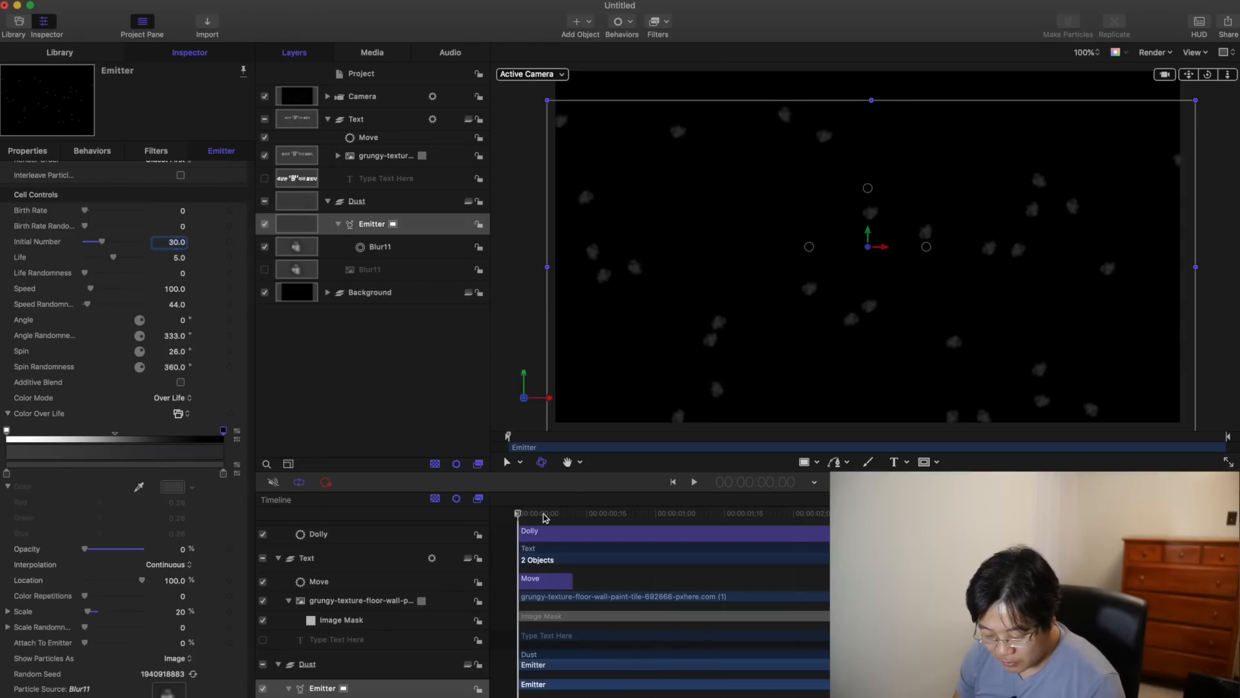
Step: Preview the particle animation, set the particle scale to 10% and play the animation again
{"action": "key", "text": "space"}
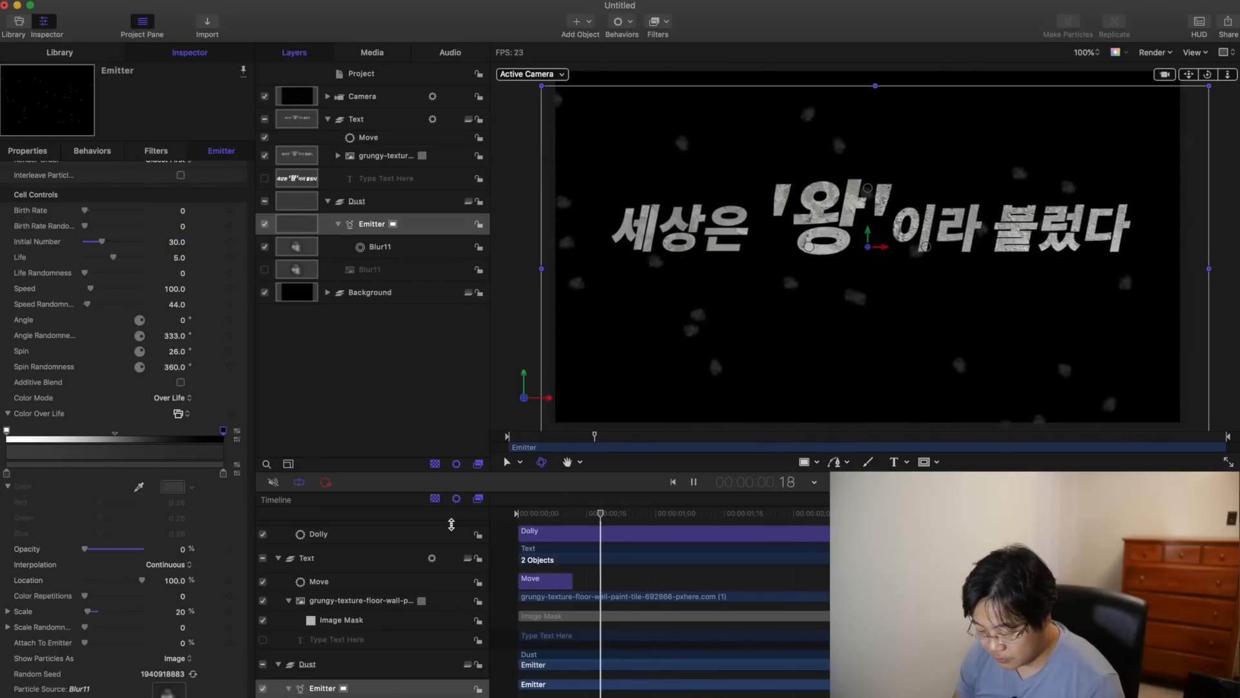
{"action": "key", "text": "space"}
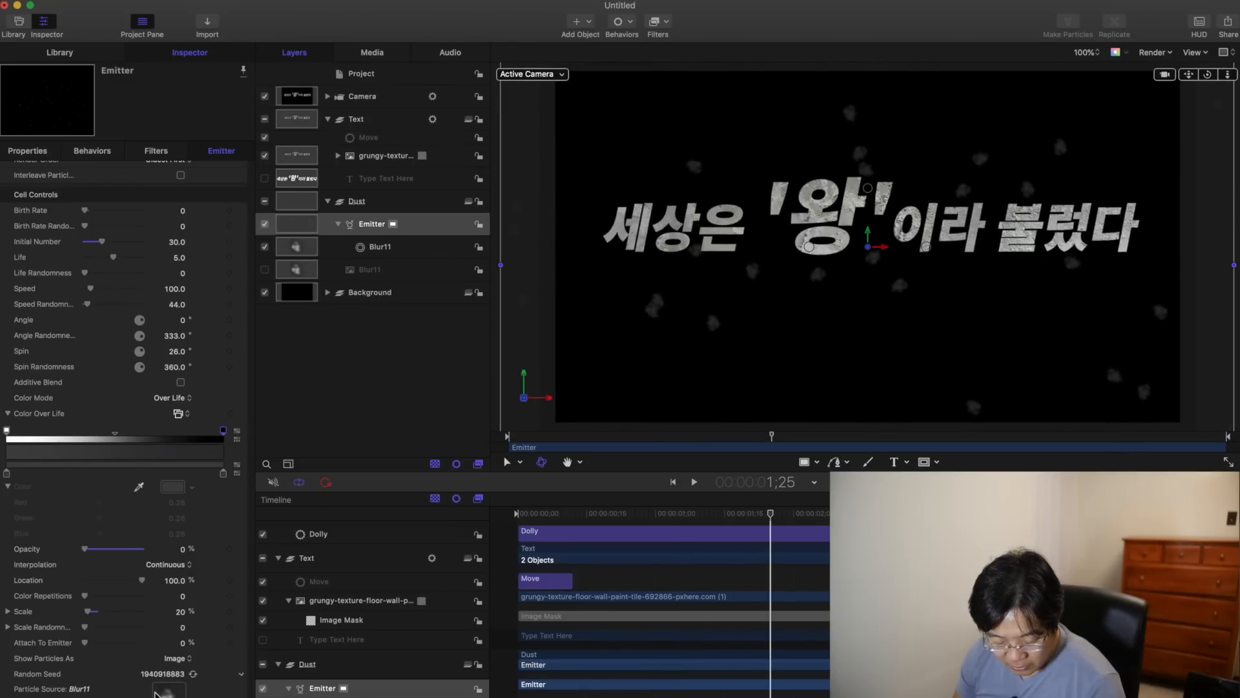
{"action": "left_click", "coordinate": [181, 612]}
{"action": "type", "text": "10"}
{"action": "key", "text": "Return"}
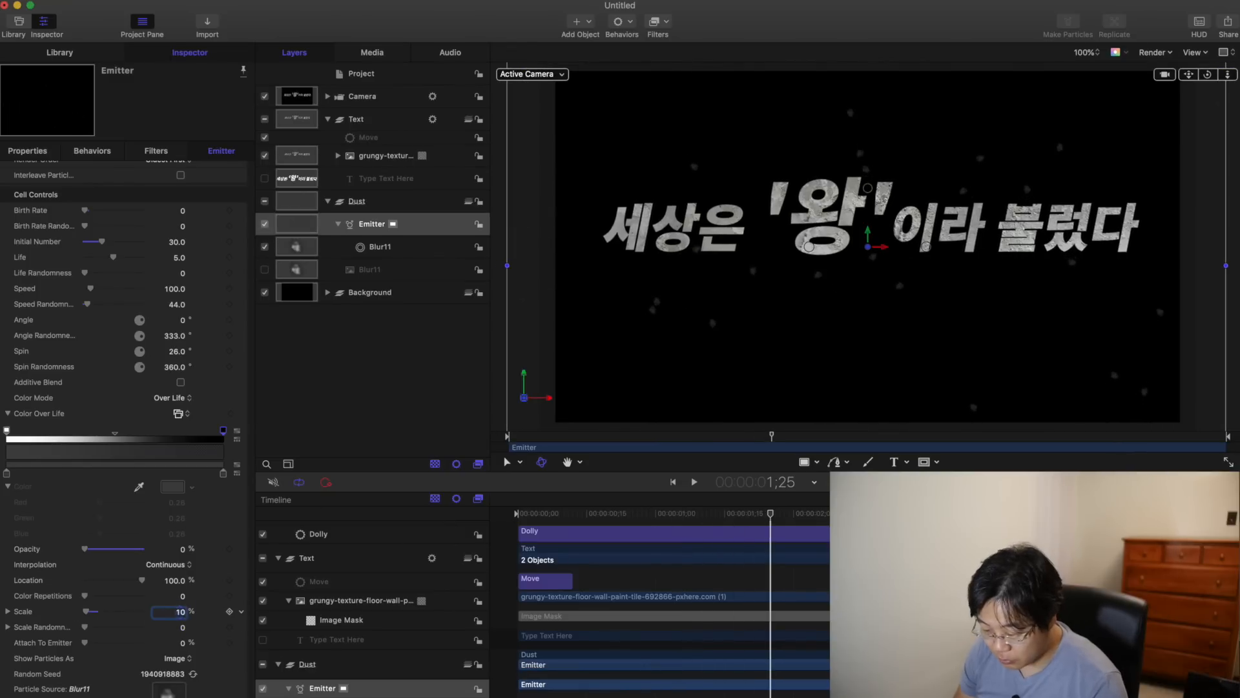
{"action": "key", "text": "space"}
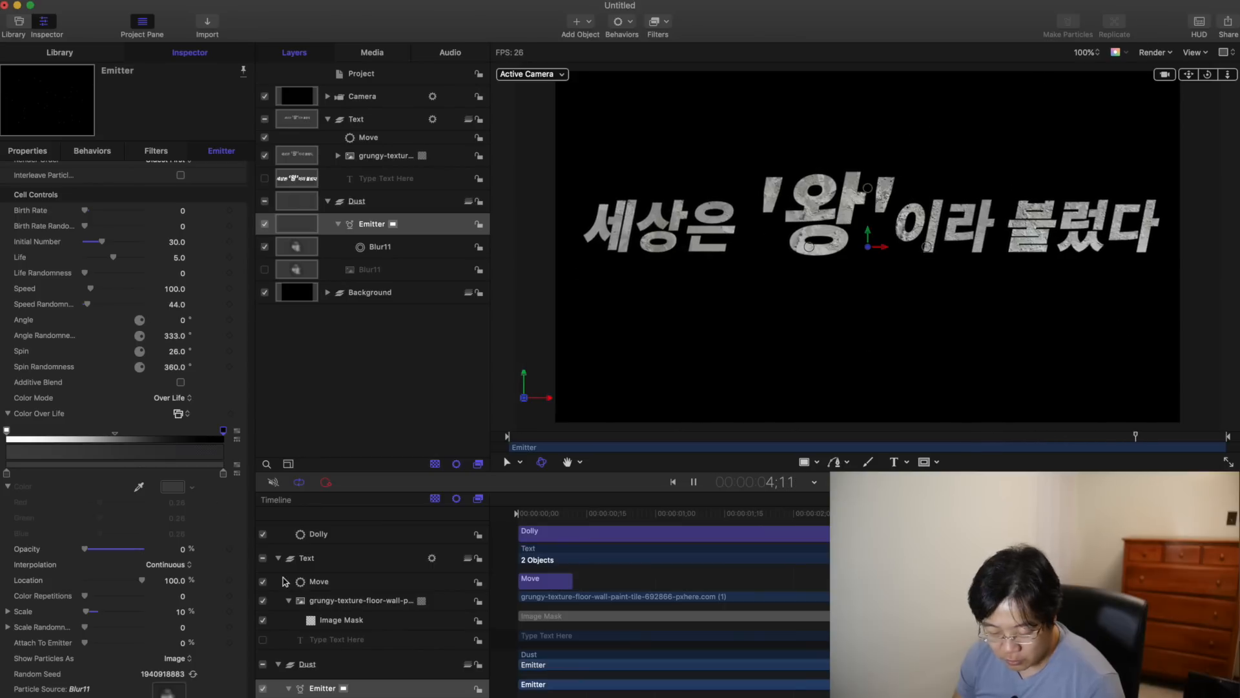
{"action": "key", "text": "space"}
Step: Set the particles' Life to 8.28 with a Life Randomness of 23 and play the animation from the start
{"action": "left_click_drag", "start_coordinate": [85, 273], "coordinate": [90, 272]}
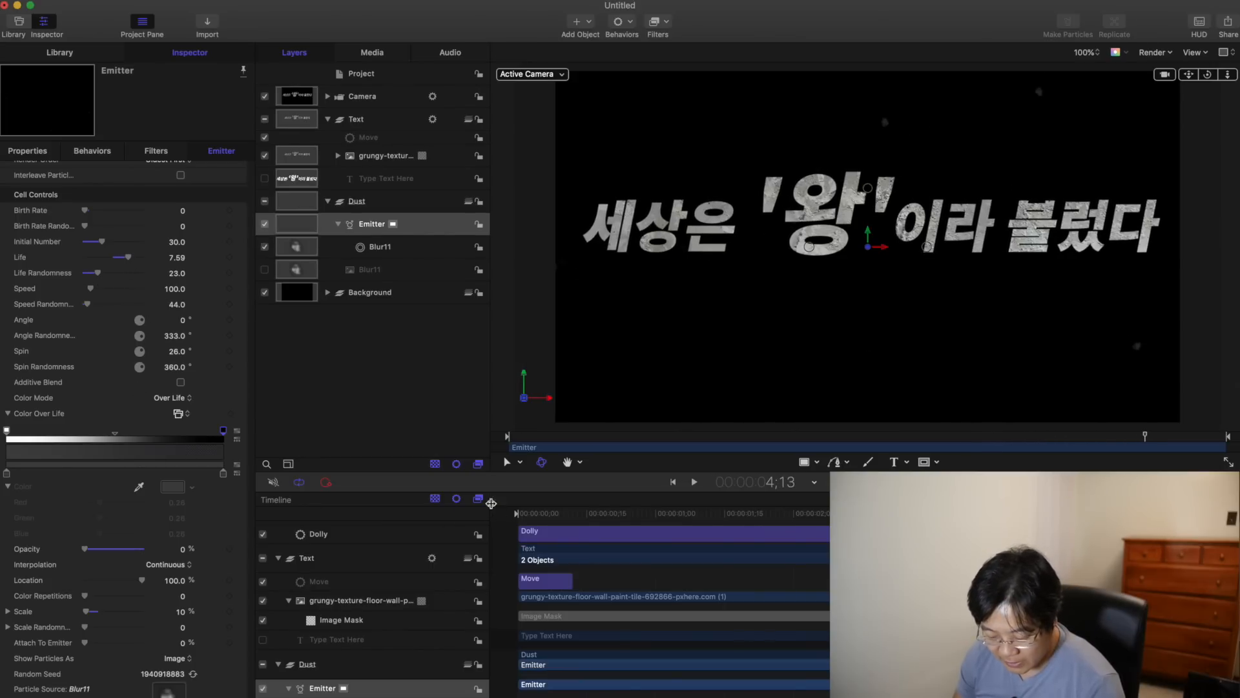
{"action": "left_click", "coordinate": [541, 517]}
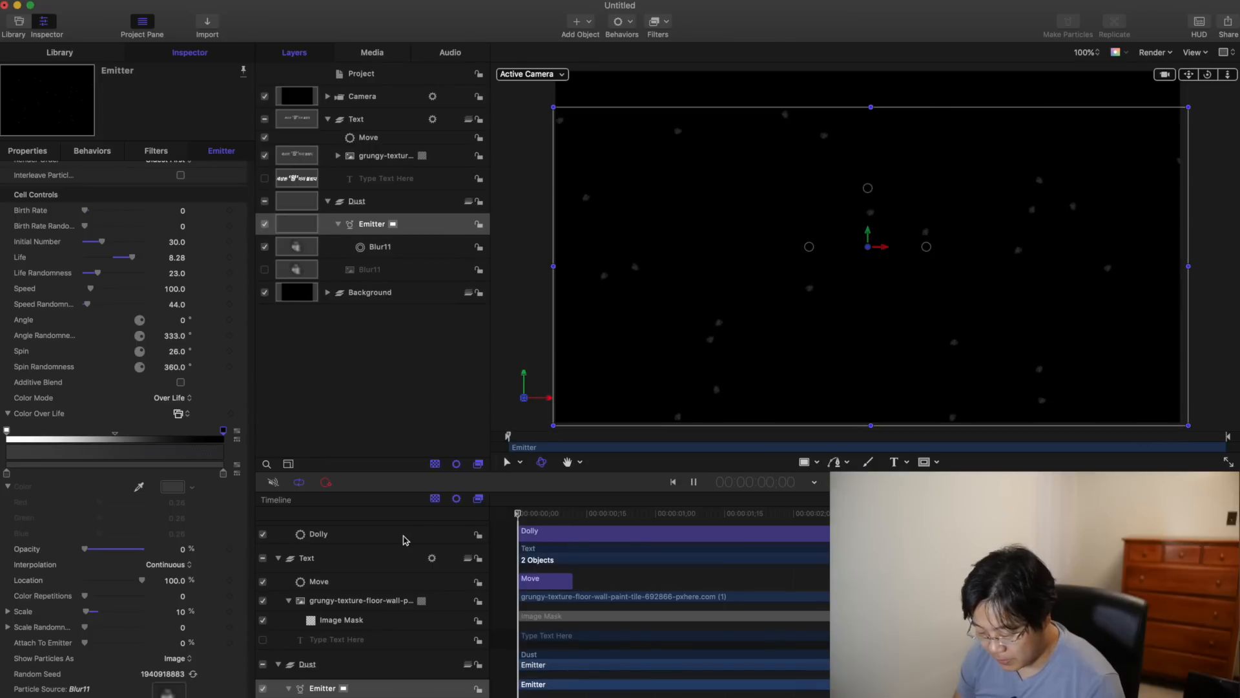
{"action": "key", "text": "space"}
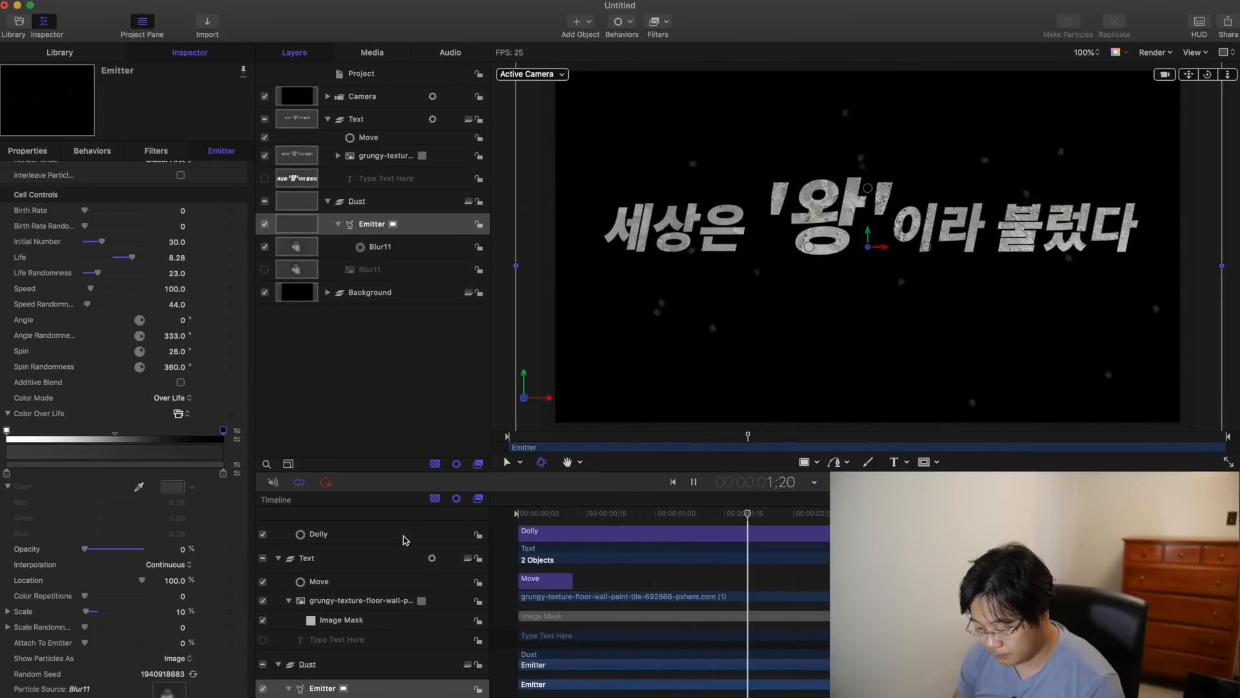
Step: Remove the end opacity tag from the Color Over Life gradient and return to the first frame
{"action": "key", "text": "Home"}
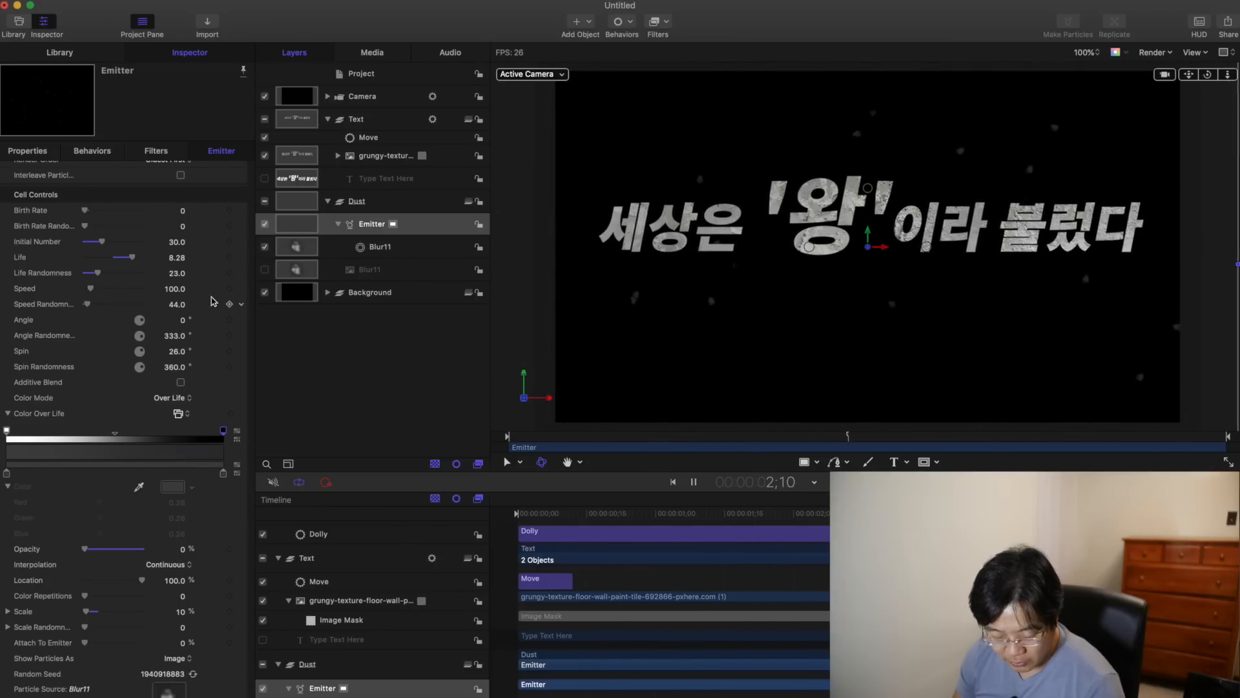
{"action": "key", "text": "space"}
{"action": "key", "text": "Home"}
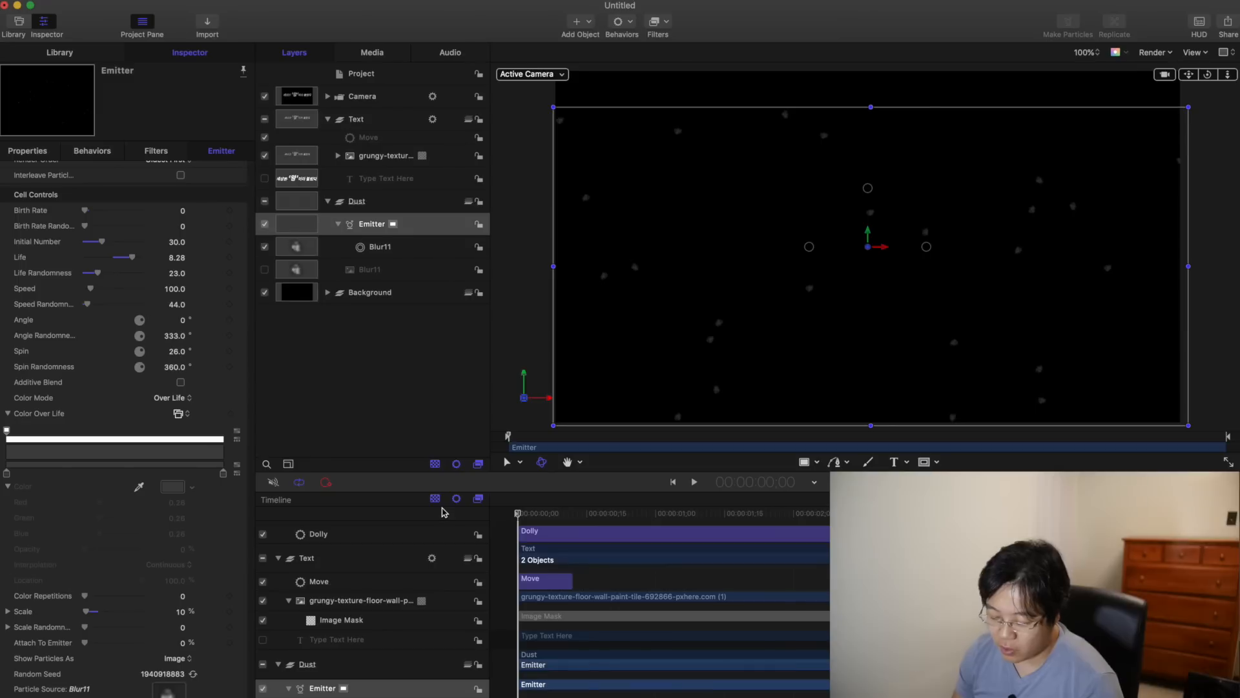
Step: Browse the library's generators and preview Clouds
{"action": "left_click", "coordinate": [60, 52]}
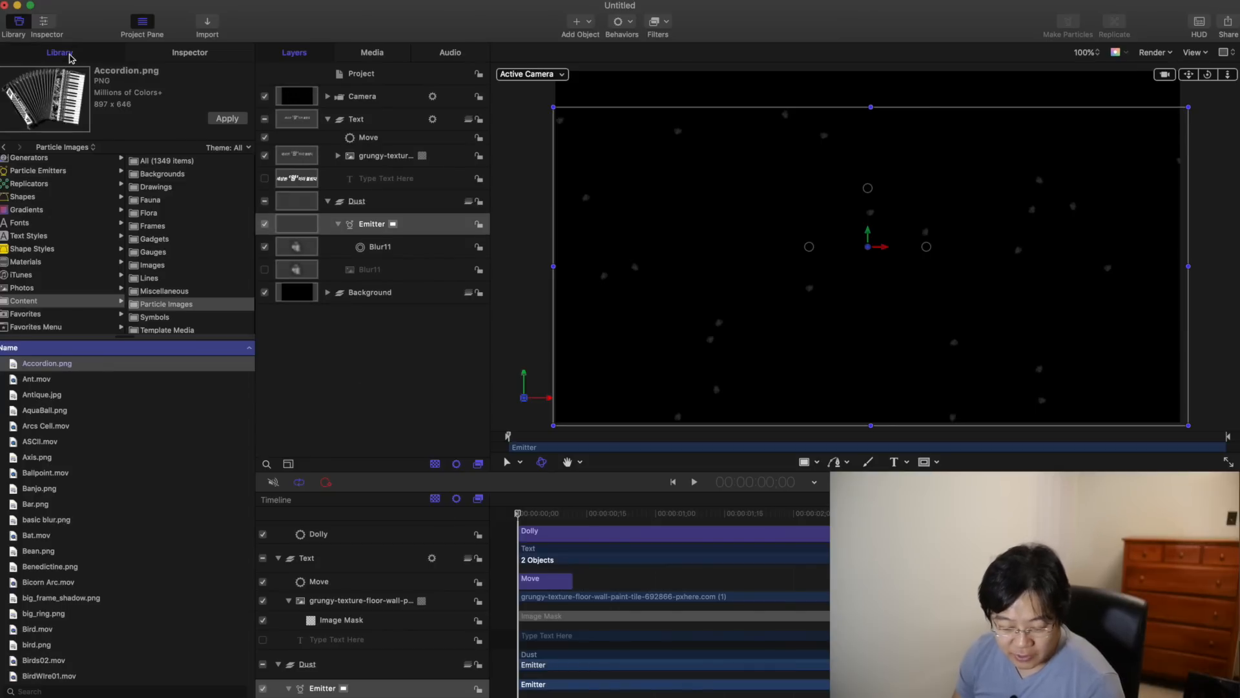
{"action": "scroll", "coordinate": [61, 206], "scroll_direction": "up", "scroll_amount": 2}
{"action": "left_click", "coordinate": [49, 188]}
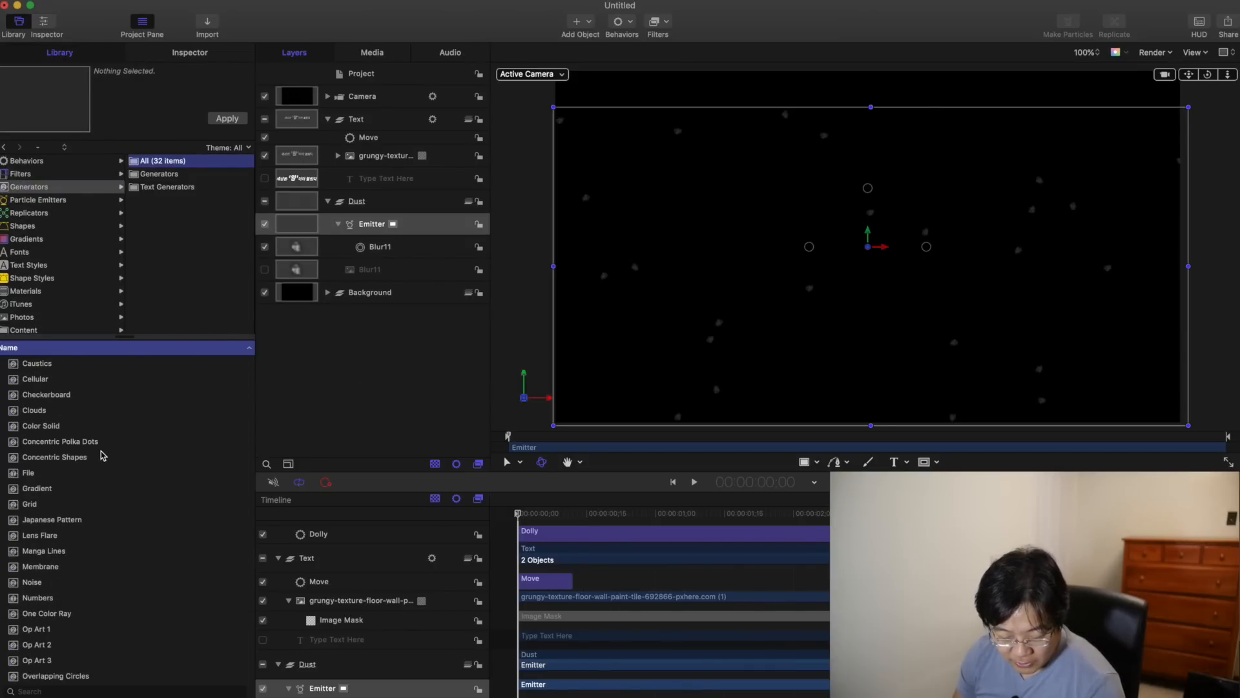
{"action": "left_click", "coordinate": [75, 407]}
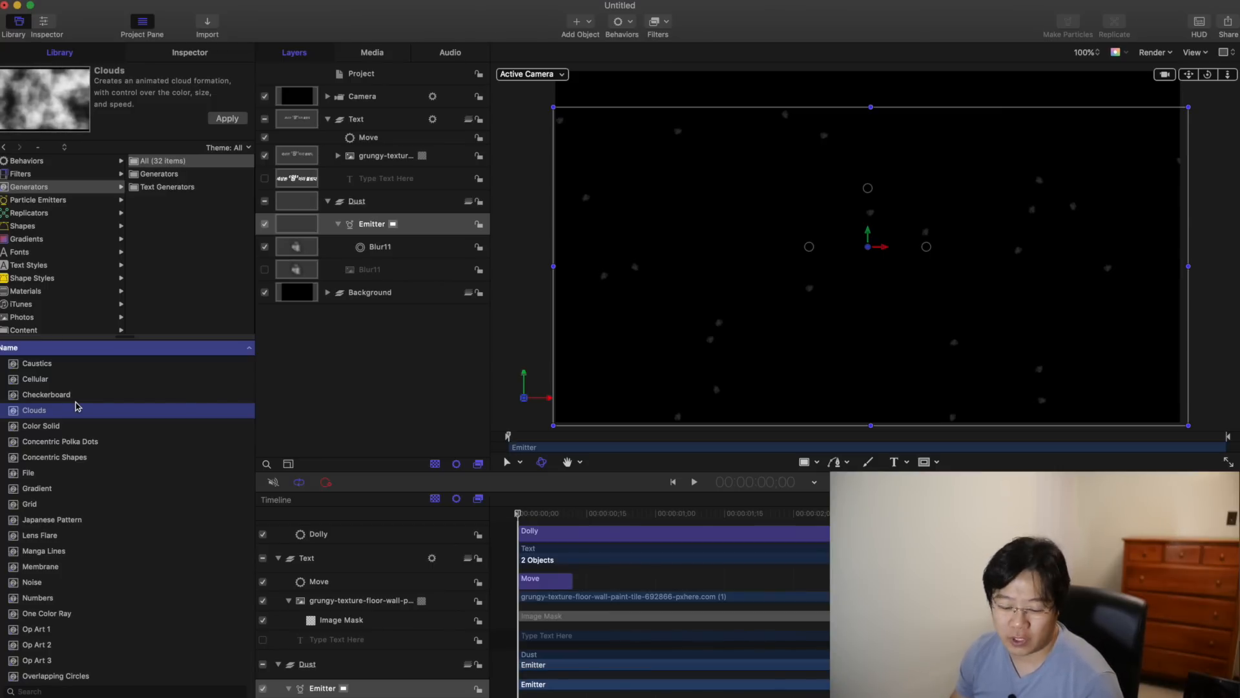
Step: Search the library's particle emitters for "cloud" and preview Cloud Transport
{"action": "left_click", "coordinate": [30, 200]}
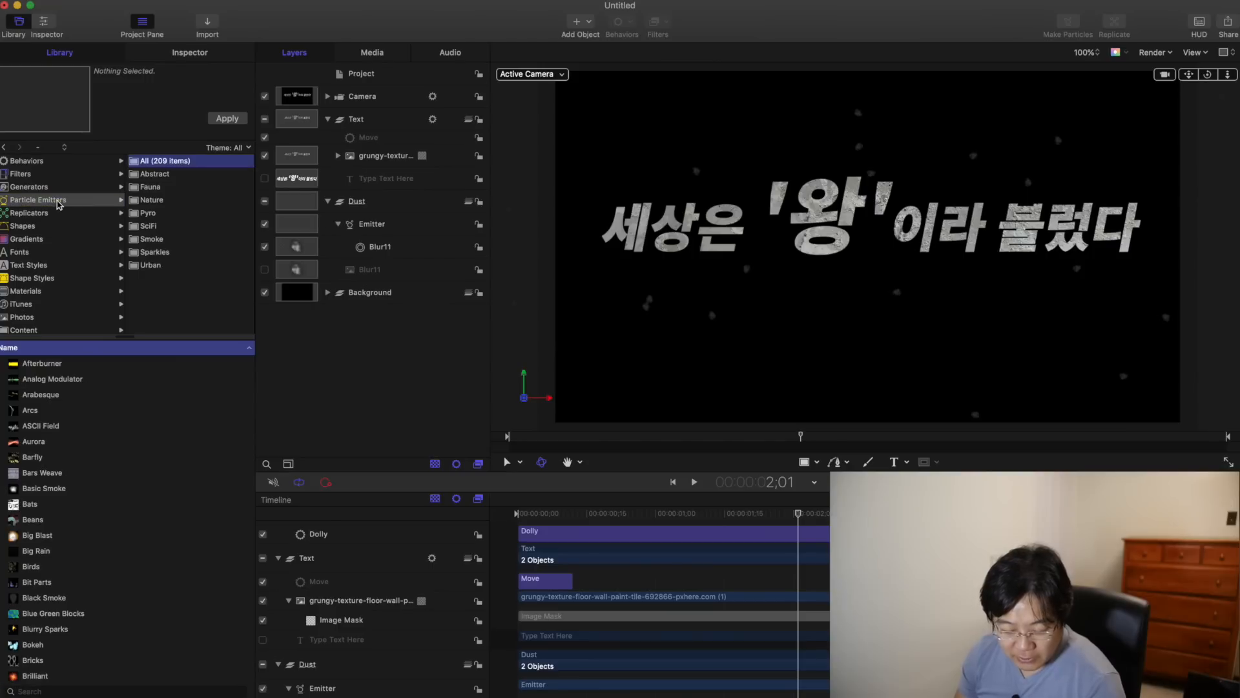
{"action": "left_click", "coordinate": [50, 691]}
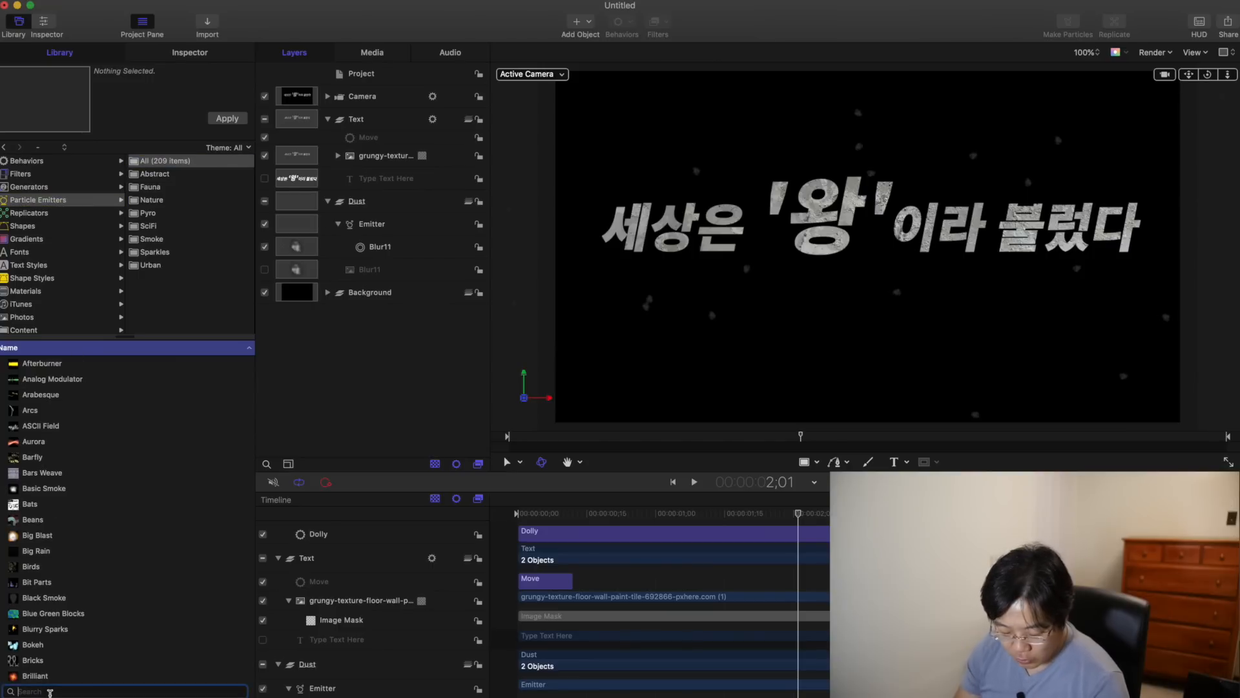
{"action": "type", "text": "could"}
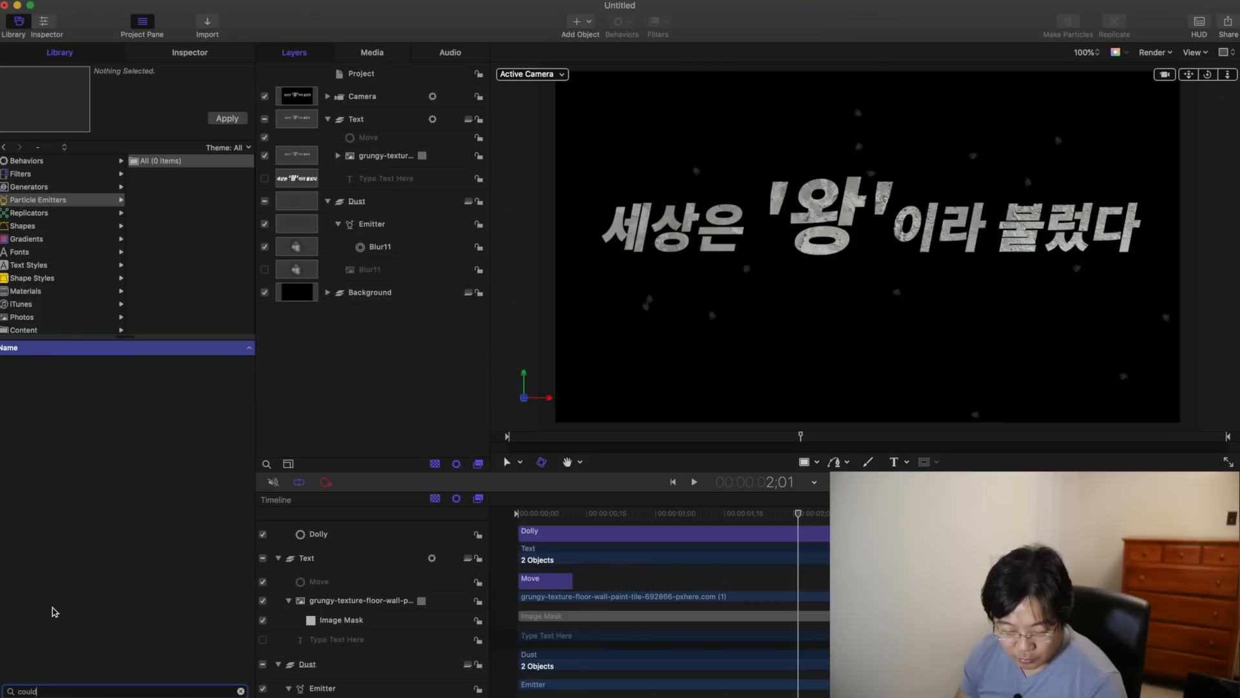
{"action": "key", "text": "BackSpace"}
{"action": "key", "text": "BackSpace"}
{"action": "key", "text": "BackSpace"}
{"action": "key", "text": "BackSpace"}
{"action": "type", "text": "loud"}
{"action": "left_click", "coordinate": [69, 381]}
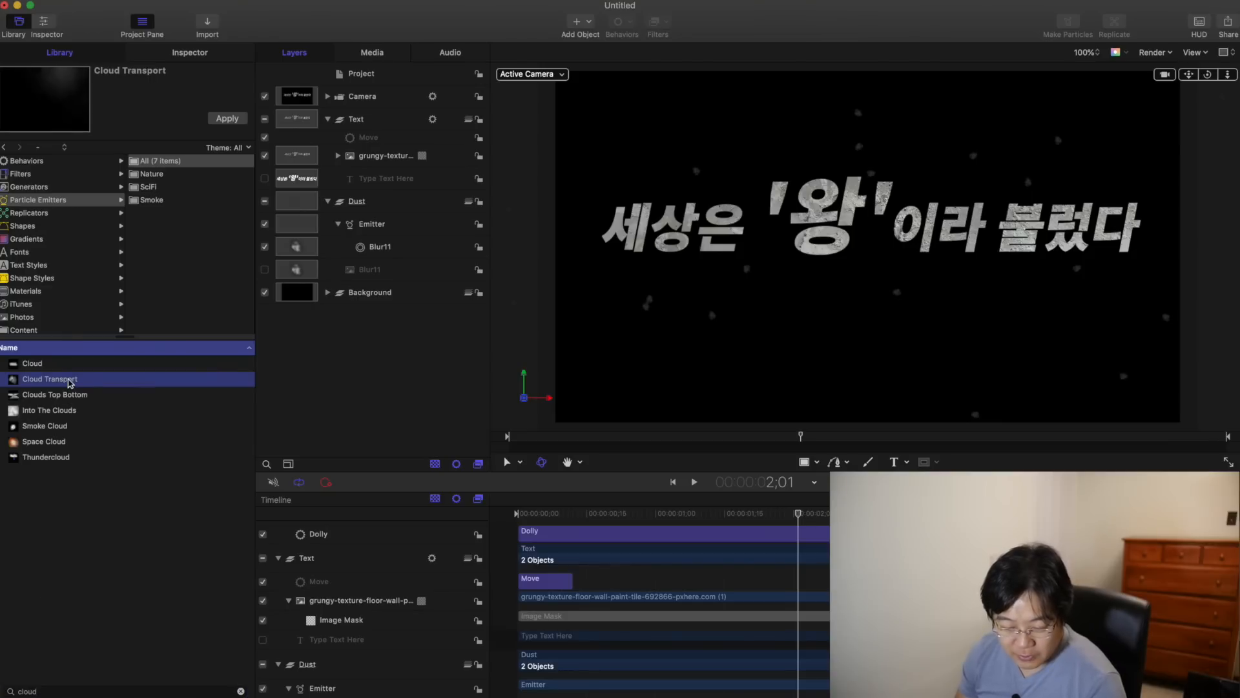
Step: Add the Cloud Transport particle emitter to the Dust group and play the animation briefly
{"action": "mouse_move", "coordinate": [78, 110]}
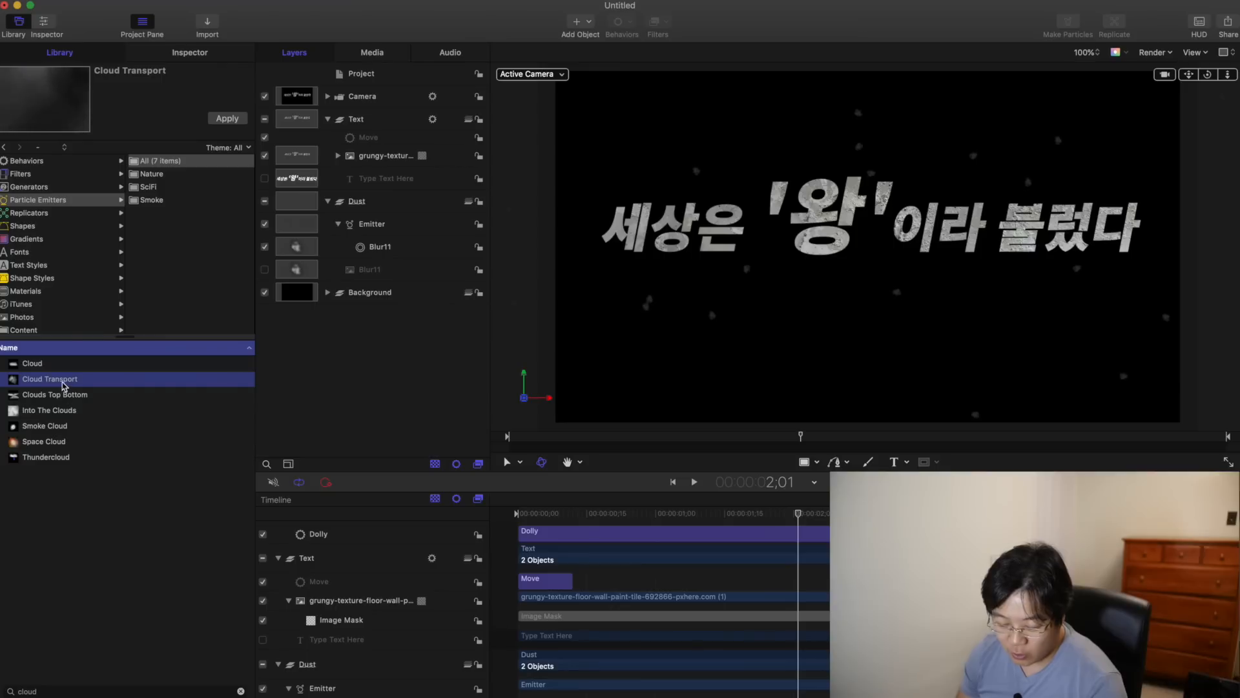
{"action": "left_click_drag", "start_coordinate": [63, 386], "coordinate": [370, 205]}
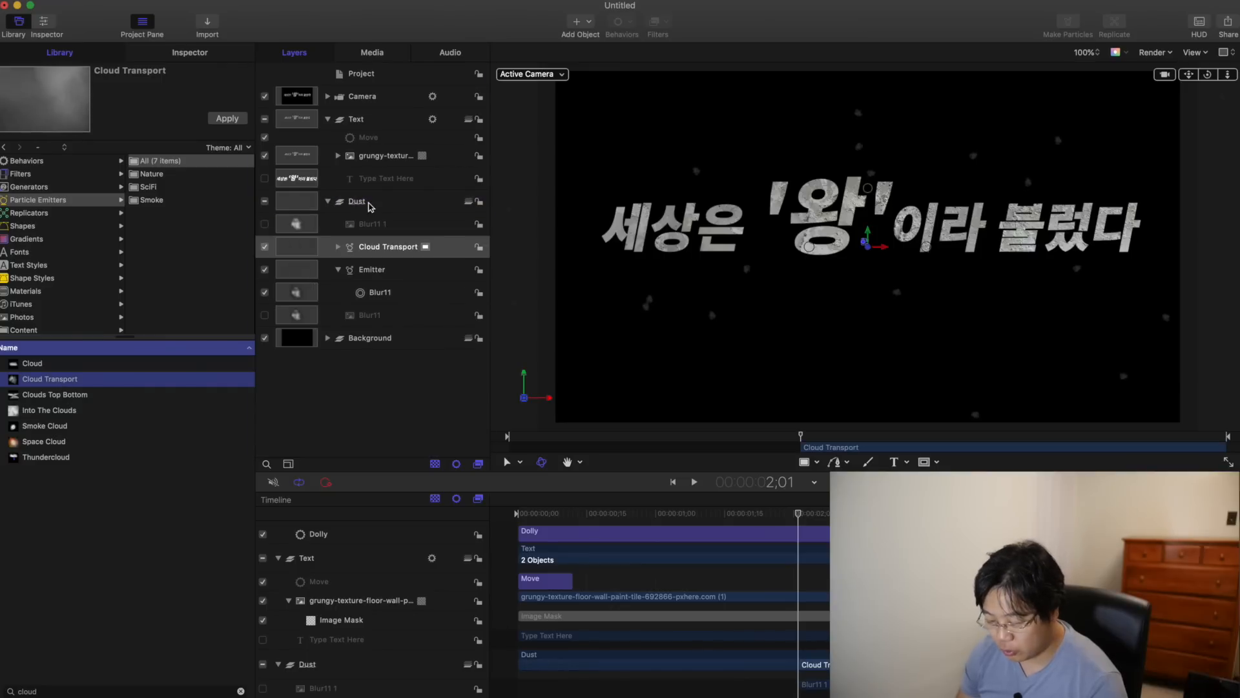
{"action": "key", "text": "space"}
{"action": "key", "text": "space"}
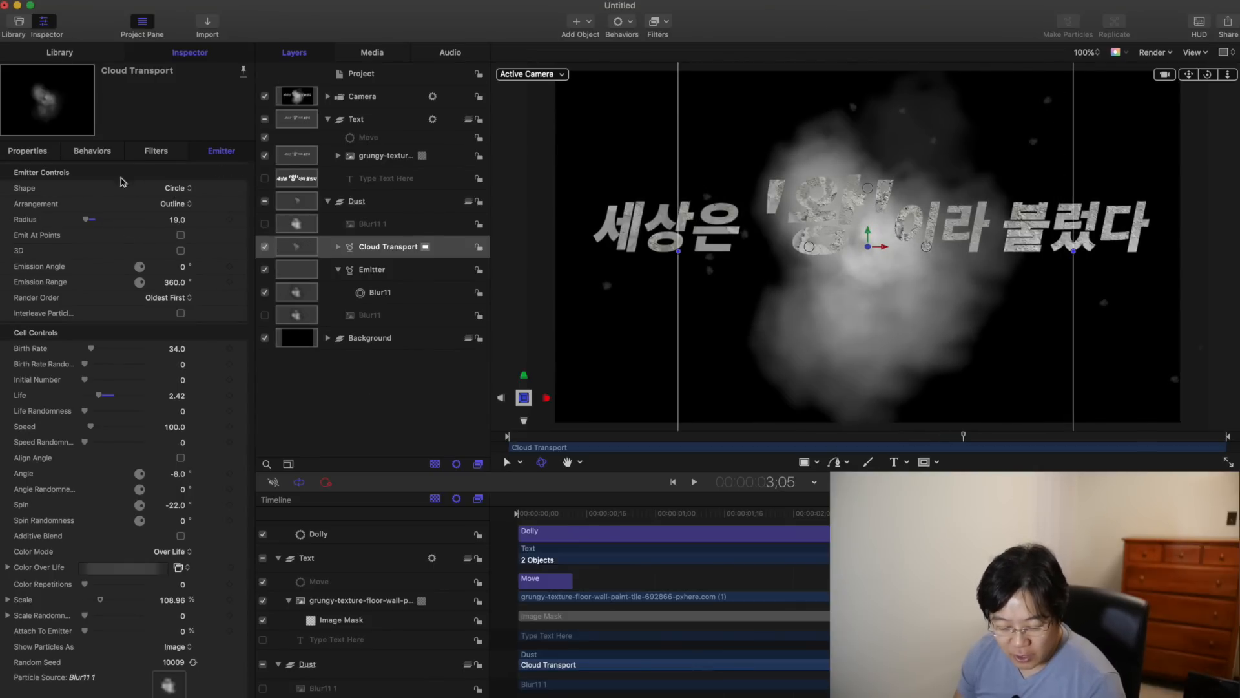
Step: Set the Cloud Transport emitter's shape to Rectangle with a Random Fill arrangement and a width of 1920
{"action": "left_click", "coordinate": [177, 188]}
{"action": "left_click", "coordinate": [184, 176]}
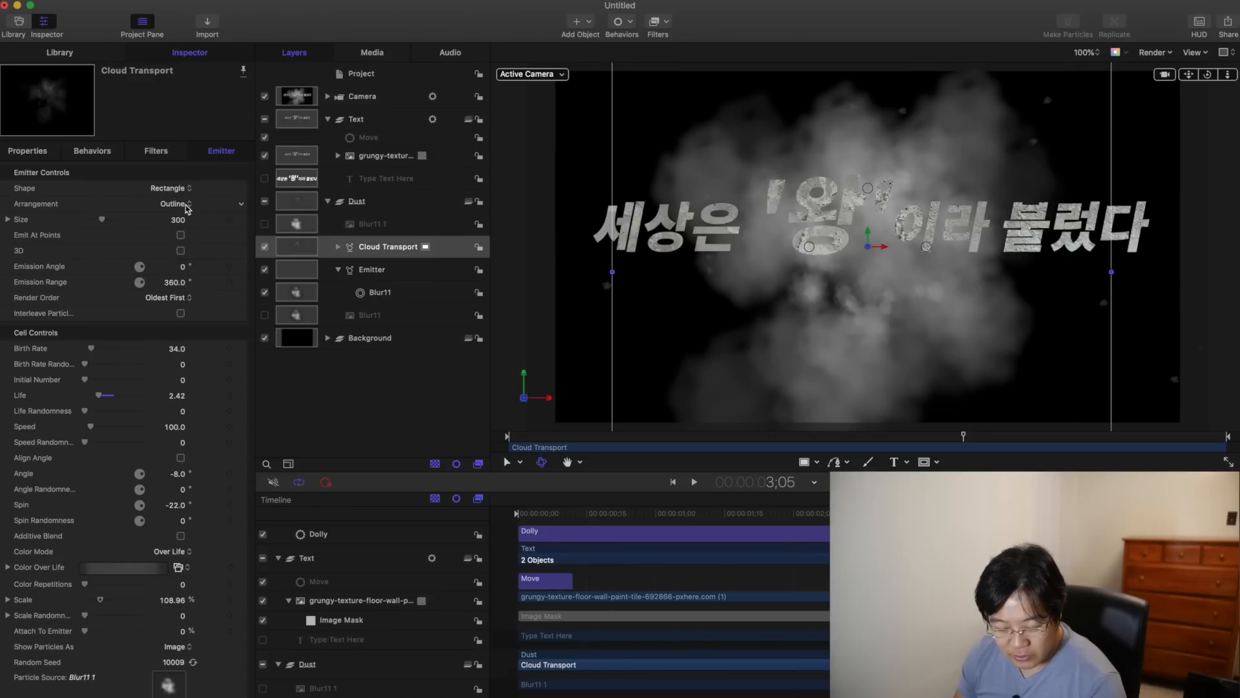
{"action": "left_click", "coordinate": [186, 203]}
{"action": "left_click", "coordinate": [187, 231]}
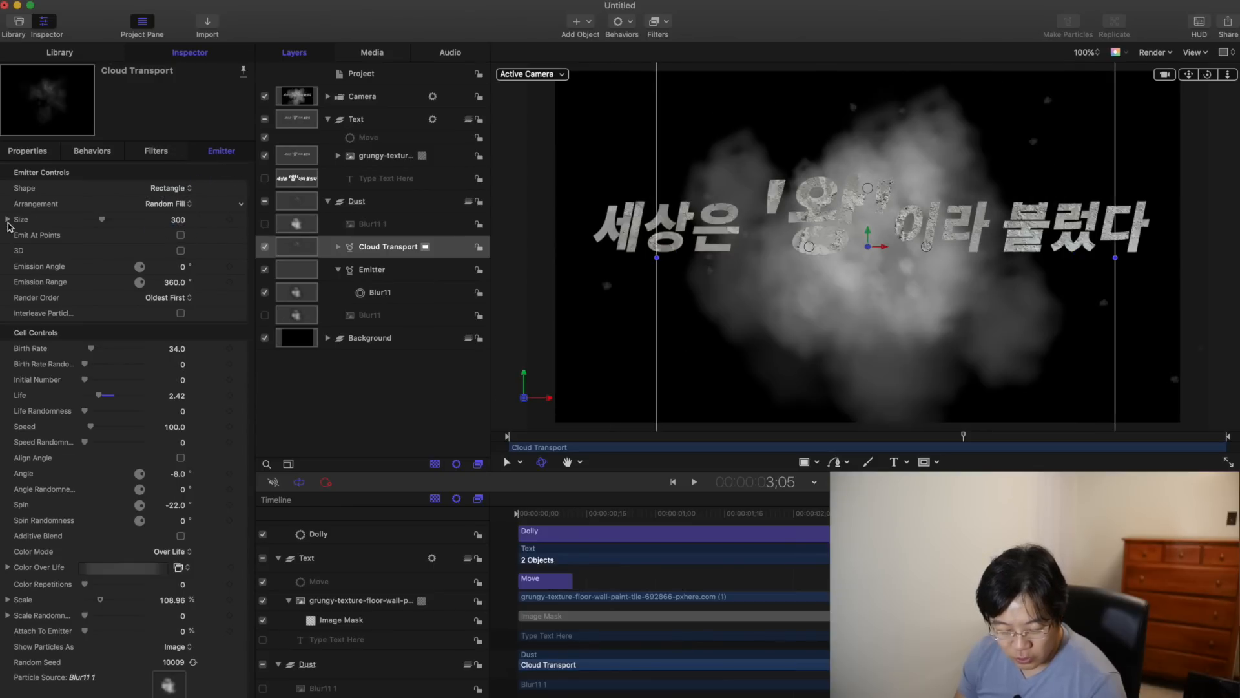
{"action": "left_click", "coordinate": [7, 219]}
{"action": "left_click", "coordinate": [171, 237]}
{"action": "type", "text": "1920"}
{"action": "key", "text": "Return"}
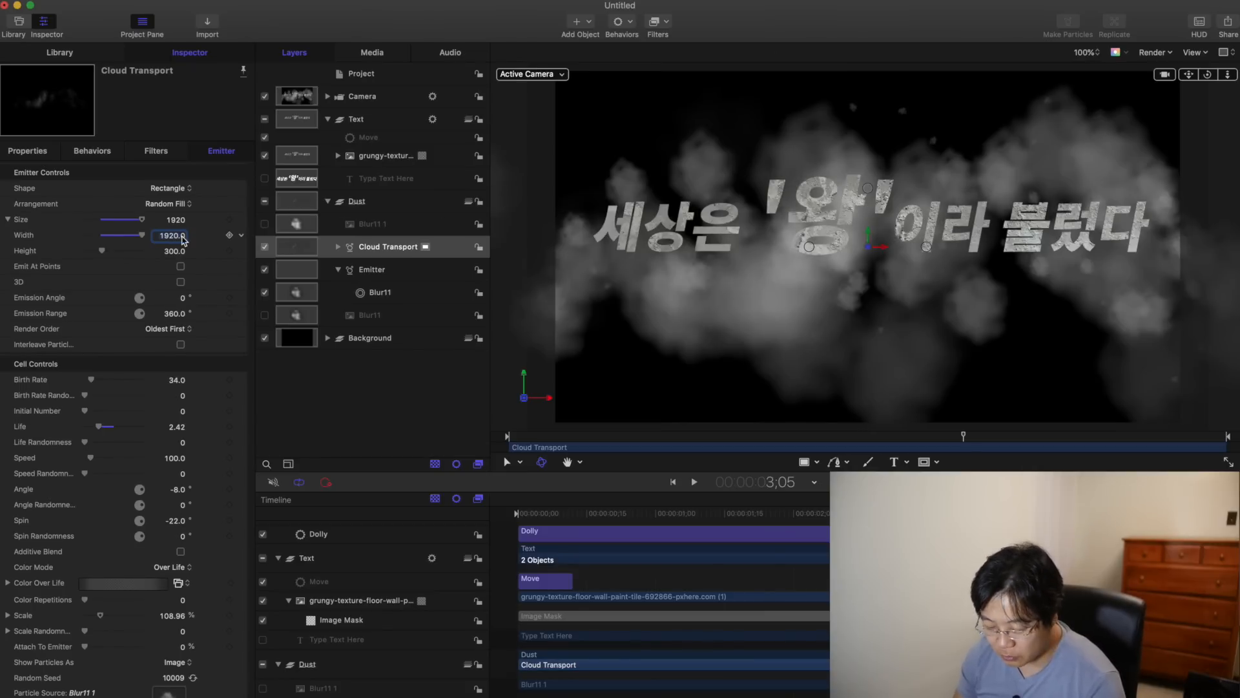
Step: Set the starting colour tag of the cloud's Color Over Life gradient to Tungsten
{"action": "scroll", "coordinate": [160, 362], "scroll_direction": "down", "scroll_amount": 1}
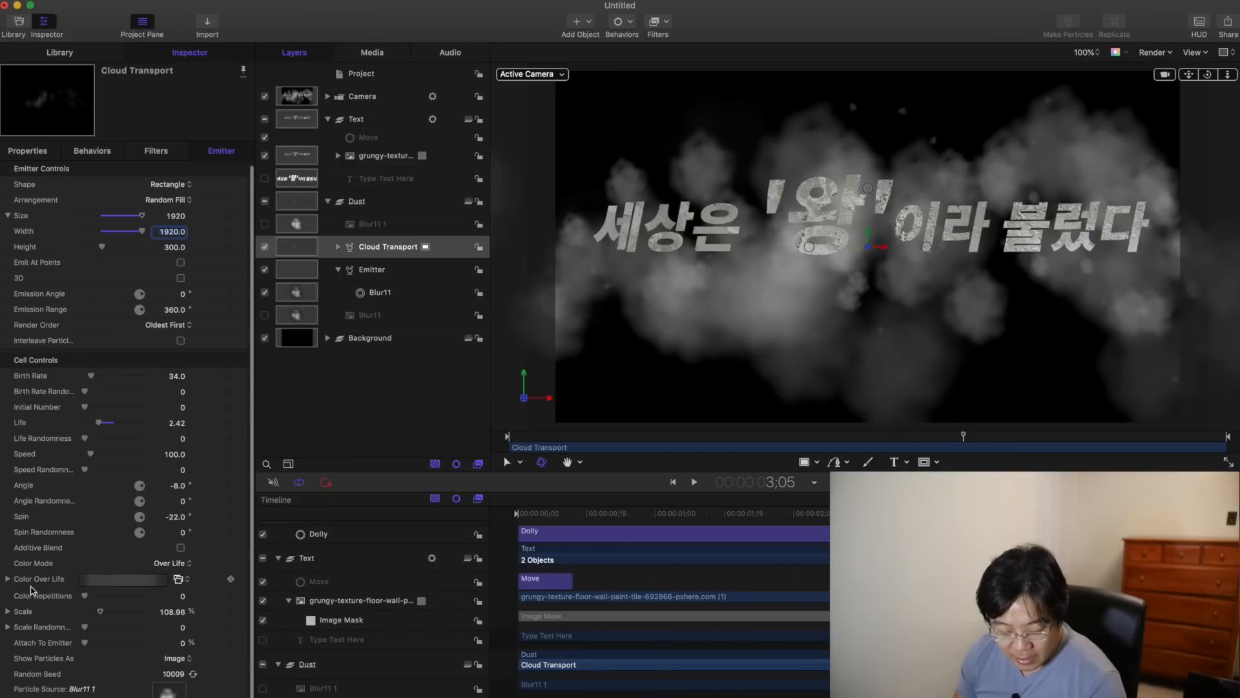
{"action": "left_click", "coordinate": [7, 579]}
{"action": "scroll", "coordinate": [10, 504], "scroll_direction": "down", "scroll_amount": 5}
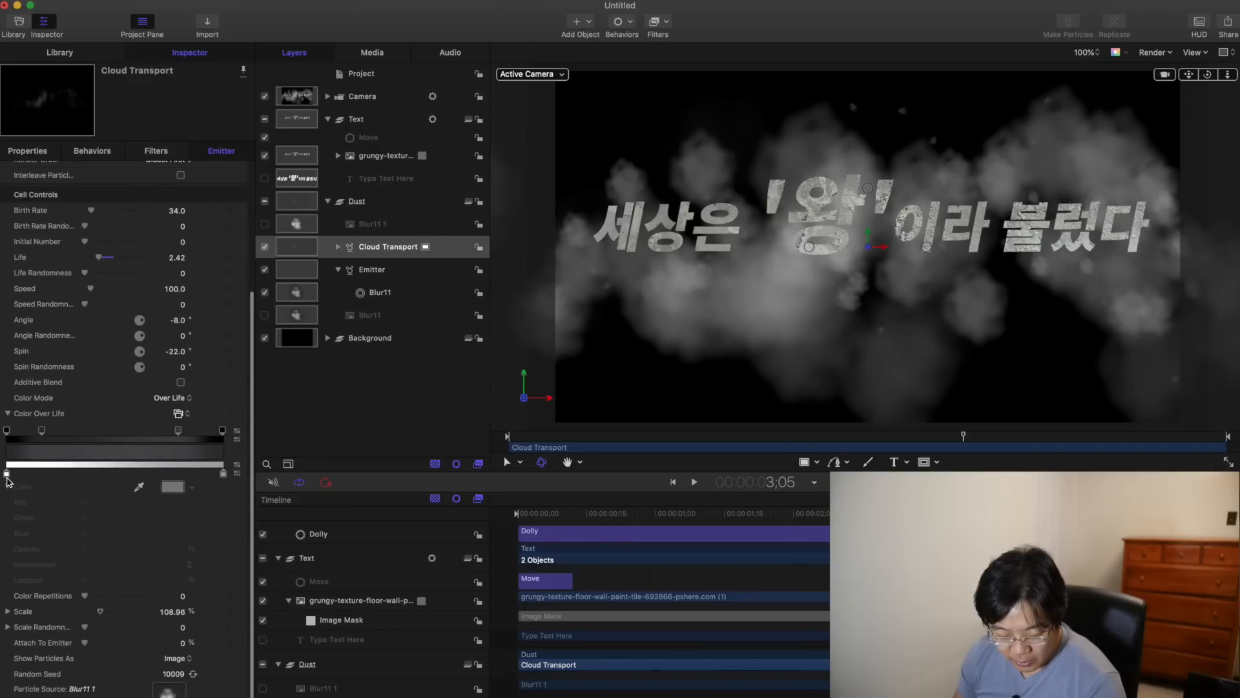
{"action": "left_click", "coordinate": [7, 475]}
{"action": "left_click", "coordinate": [168, 492]}
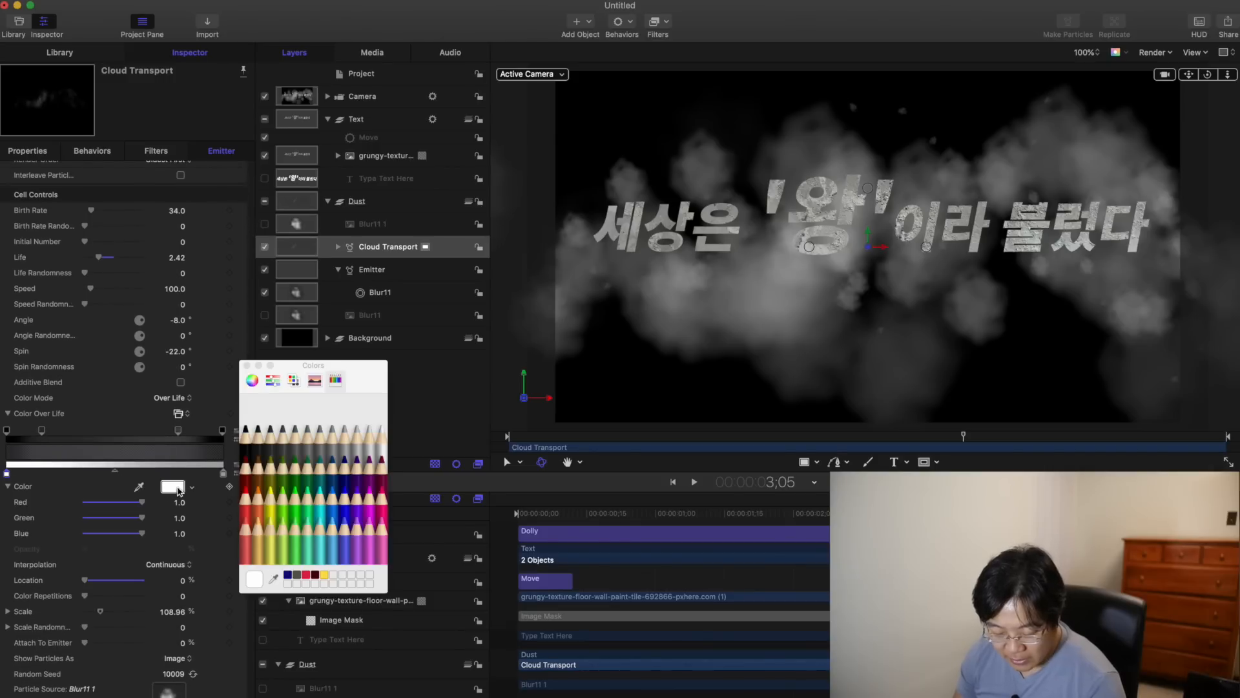
{"action": "left_click", "coordinate": [268, 443]}
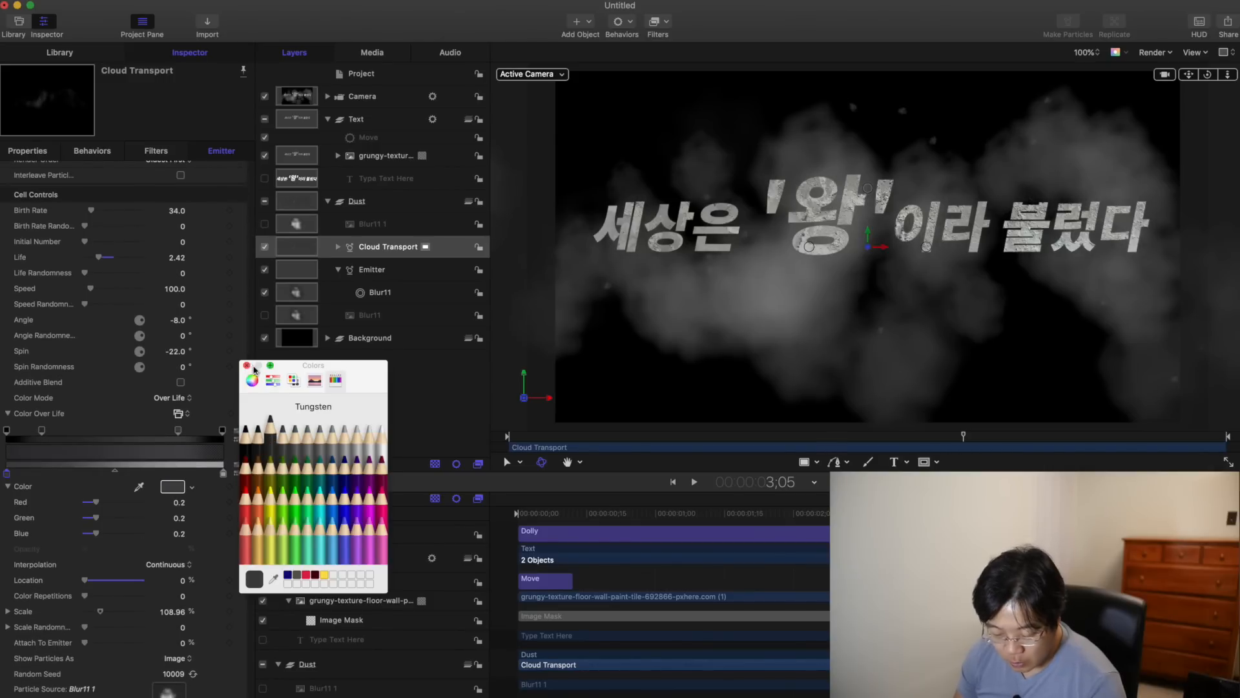
{"action": "left_click", "coordinate": [247, 366]}
Step: Set the ending colour tag of the cloud's Color Over Life gradient to Tungsten
{"action": "left_click", "coordinate": [223, 473]}
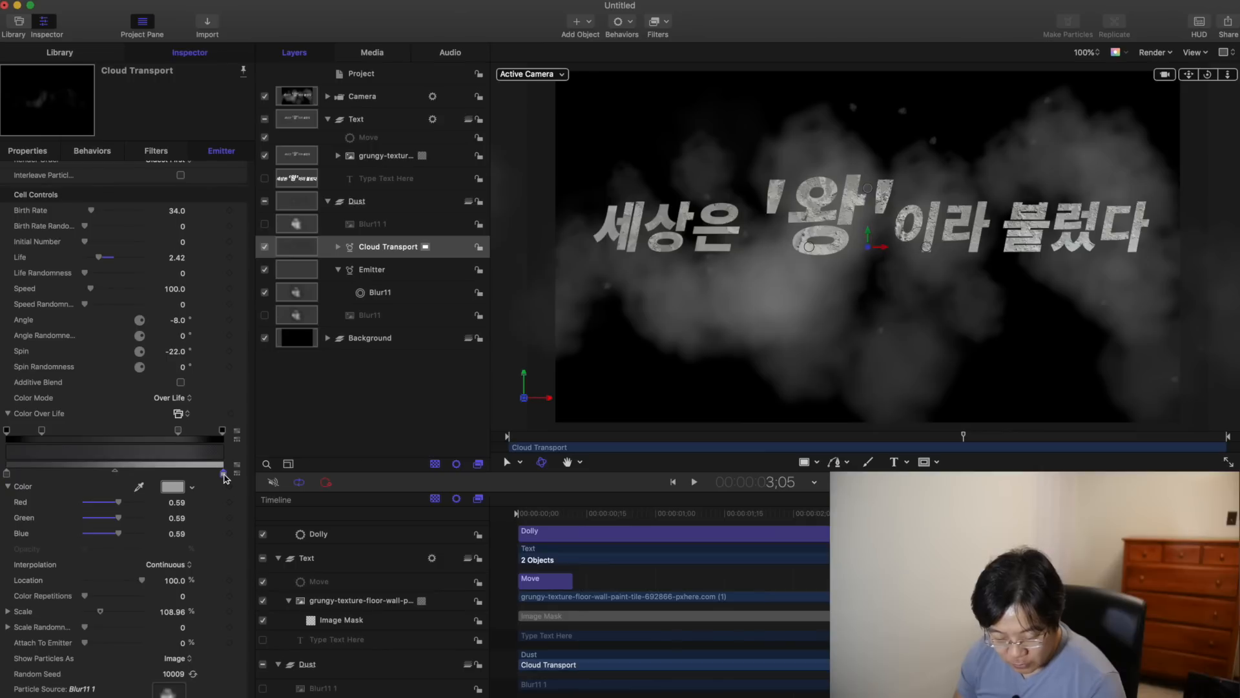
{"action": "left_click", "coordinate": [175, 491]}
{"action": "left_click", "coordinate": [269, 442]}
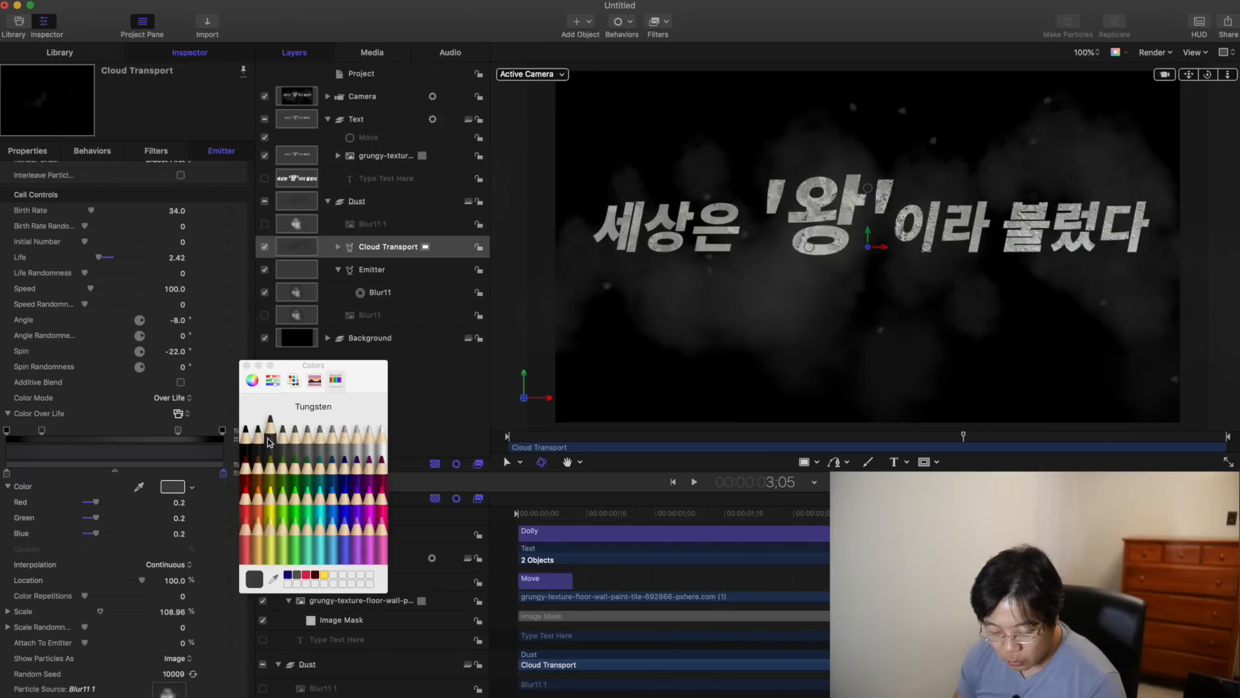
{"action": "left_click", "coordinate": [247, 366]}
Step: Play the animation from the first frame with nothing selected and scrub its opening to check the clouds
{"action": "key", "text": "Home"}
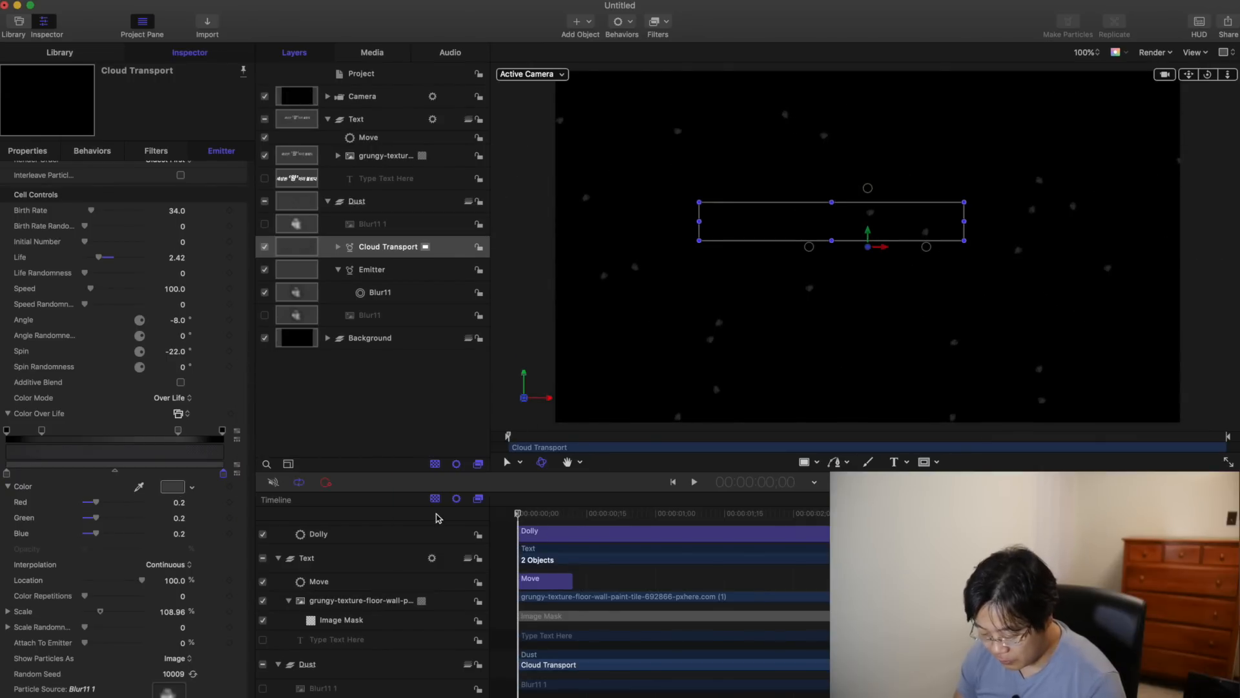
{"action": "key", "text": "space"}
{"action": "left_click", "coordinate": [389, 410]}
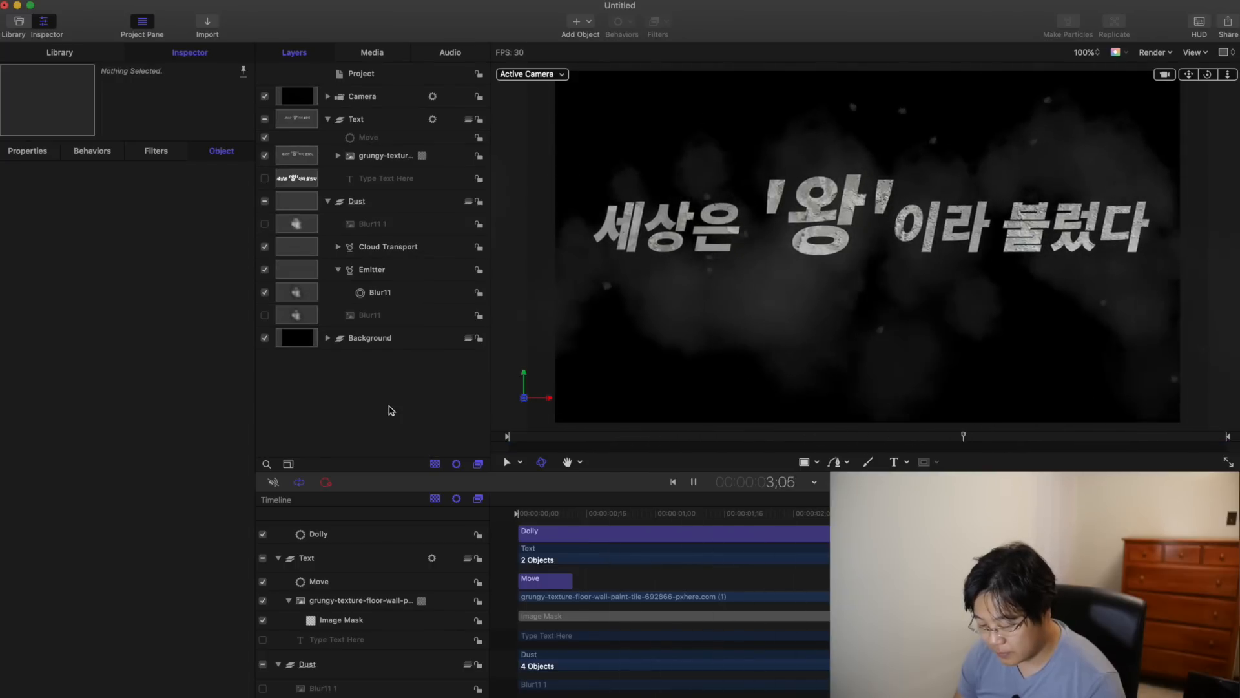
{"action": "key", "text": "space"}
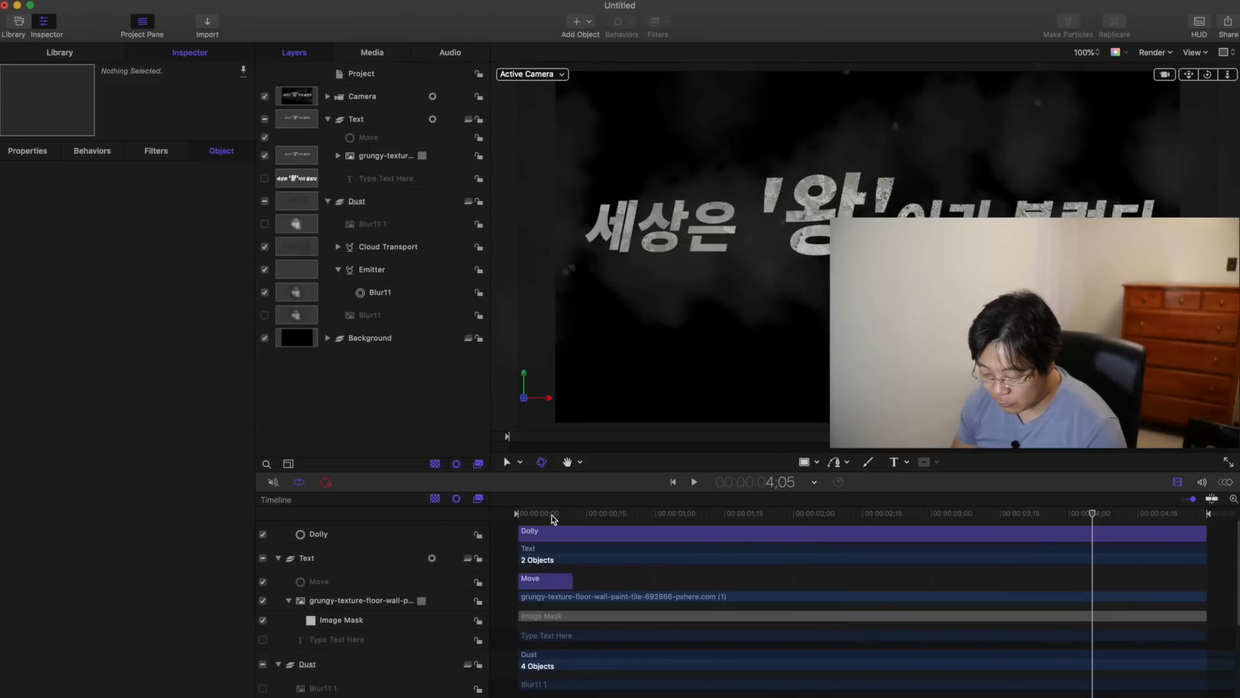
{"action": "left_click_drag", "start_coordinate": [553, 519], "coordinate": [507, 518]}
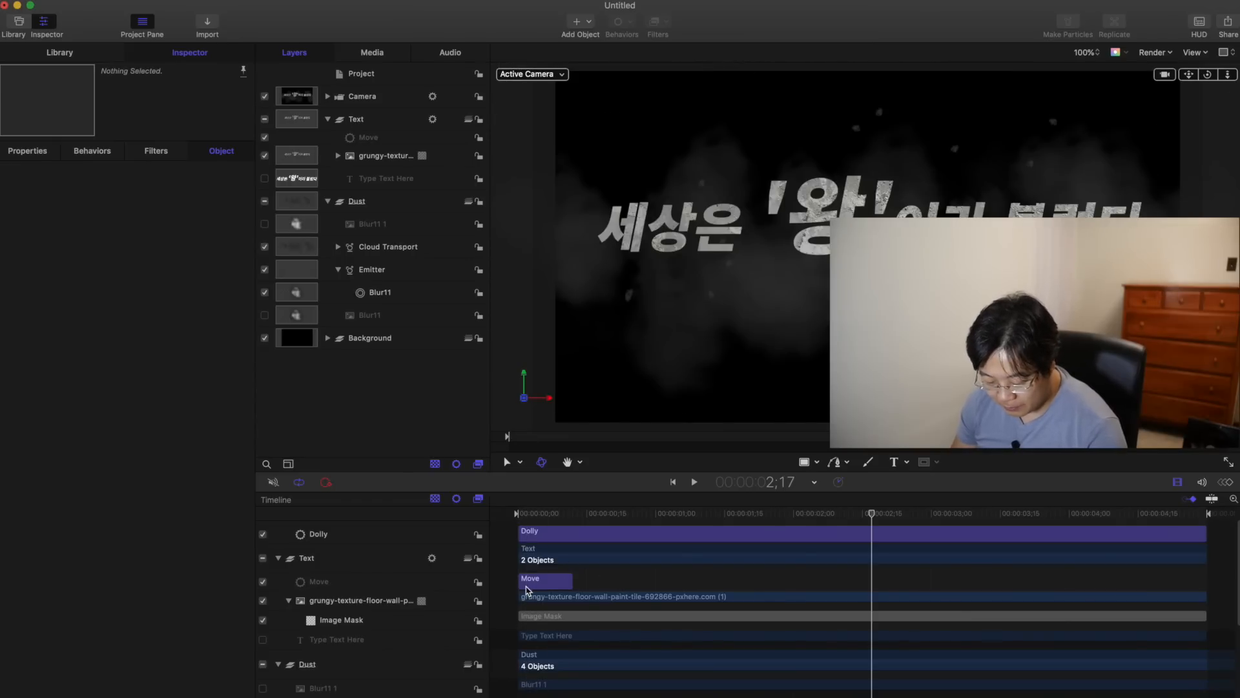
Step: Shift the Cloud Transport clip earlier in the timeline so its emission begins before the project's first frame
{"action": "scroll", "coordinate": [549, 586], "scroll_direction": "down", "scroll_amount": 5}
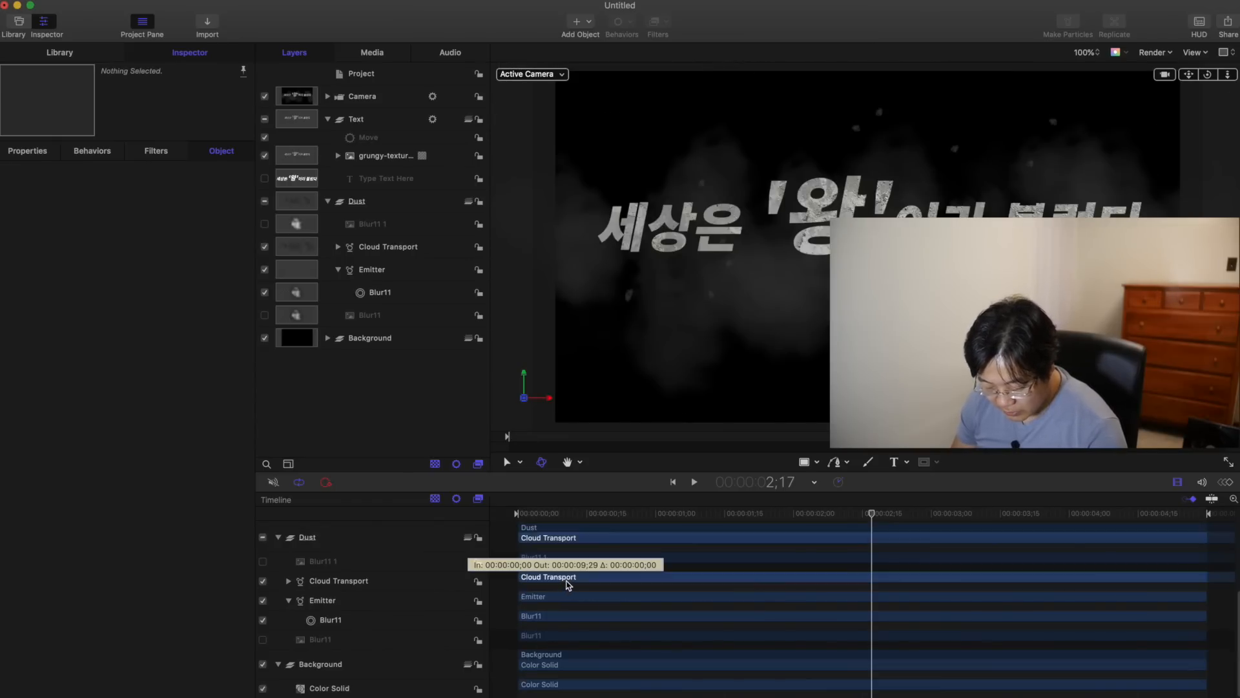
{"action": "left_click", "coordinate": [567, 584]}
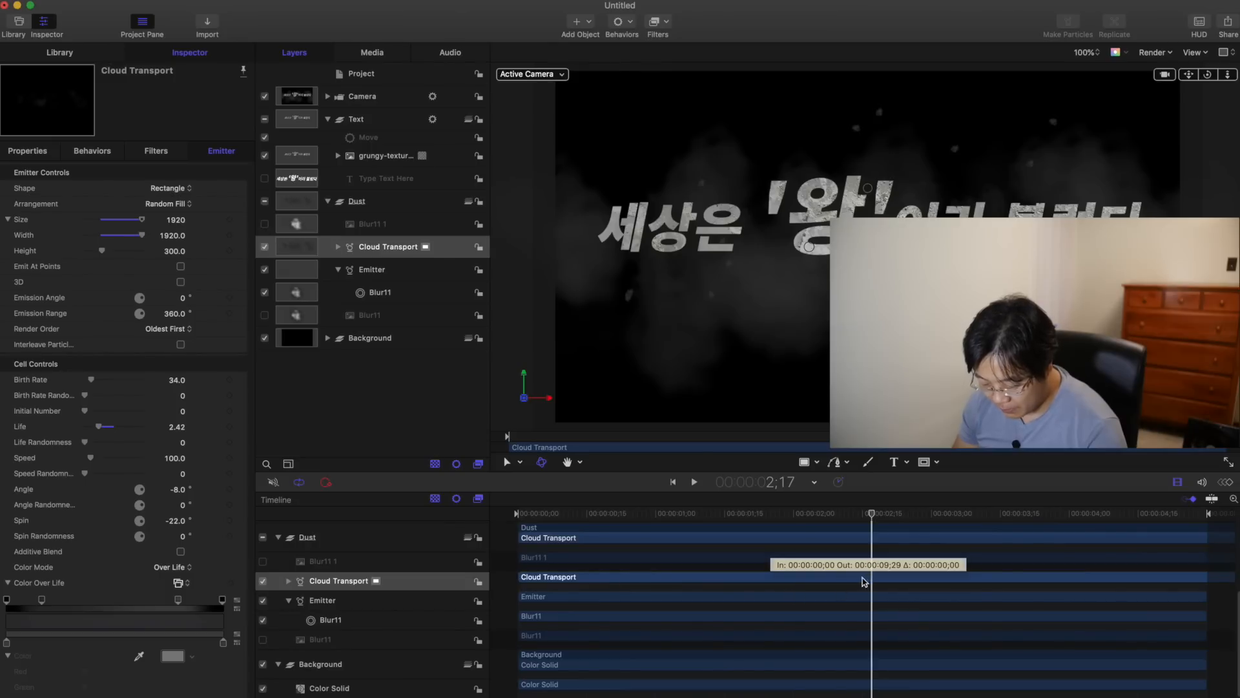
{"action": "left_click_drag", "start_coordinate": [864, 581], "coordinate": [446, 584]}
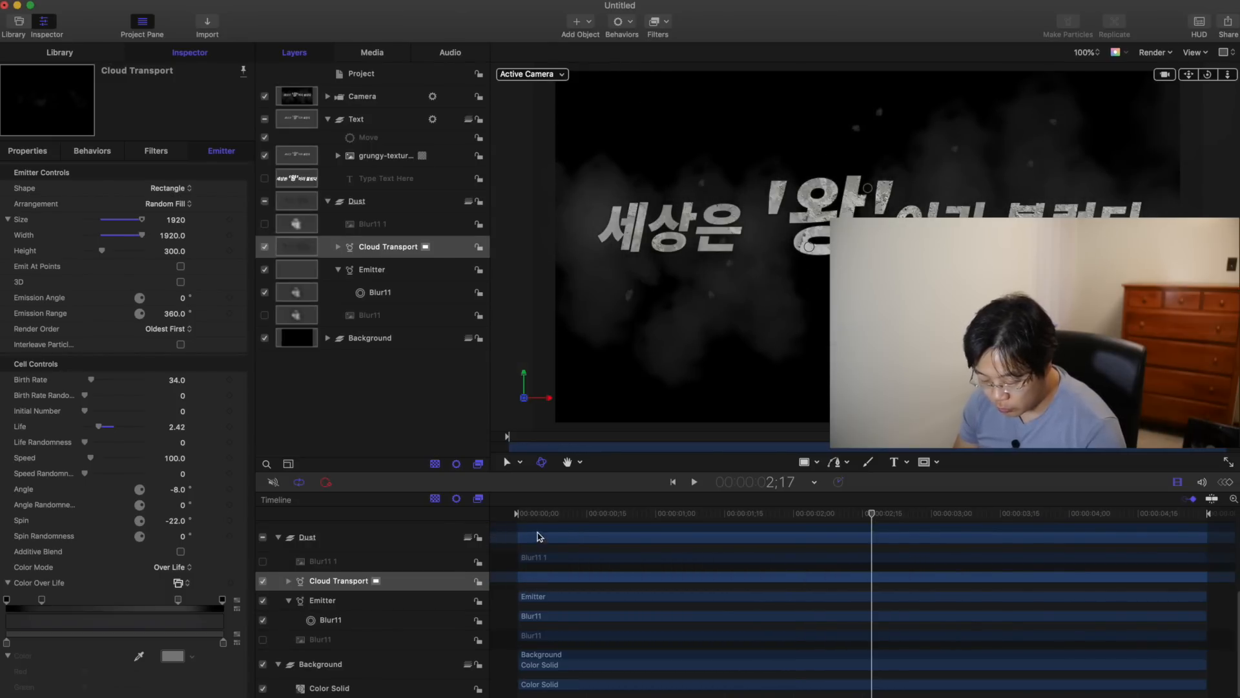
Step: Play the animation from the start and compare it with the reference trailer video
{"action": "key", "text": "Home"}
{"action": "key", "text": "space"}
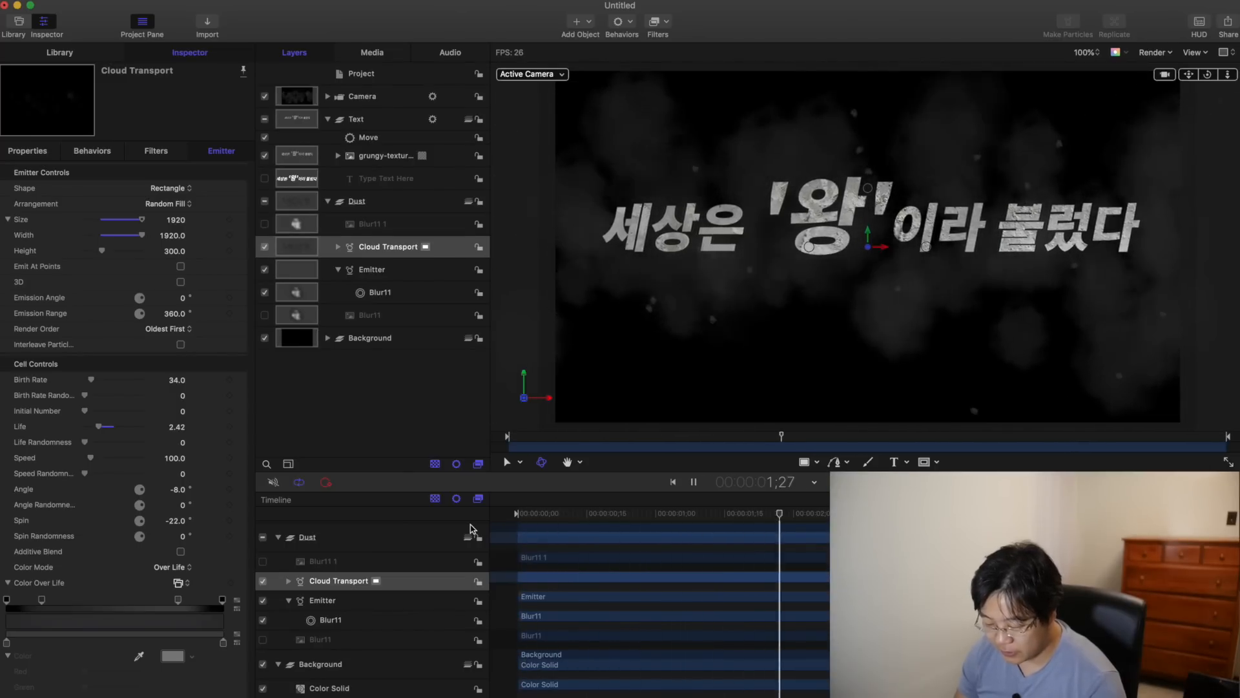
{"action": "key", "text": "space"}
{"action": "key", "text": "super+Tab"}
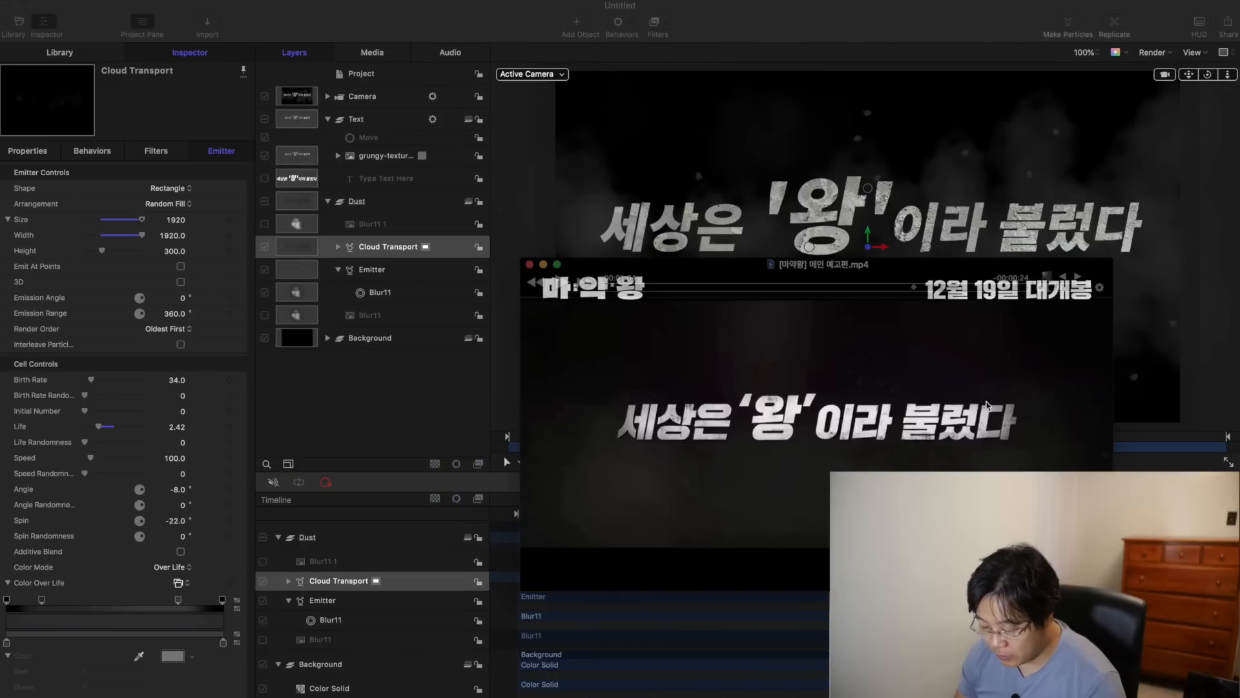
{"action": "key", "text": "super+Tab"}
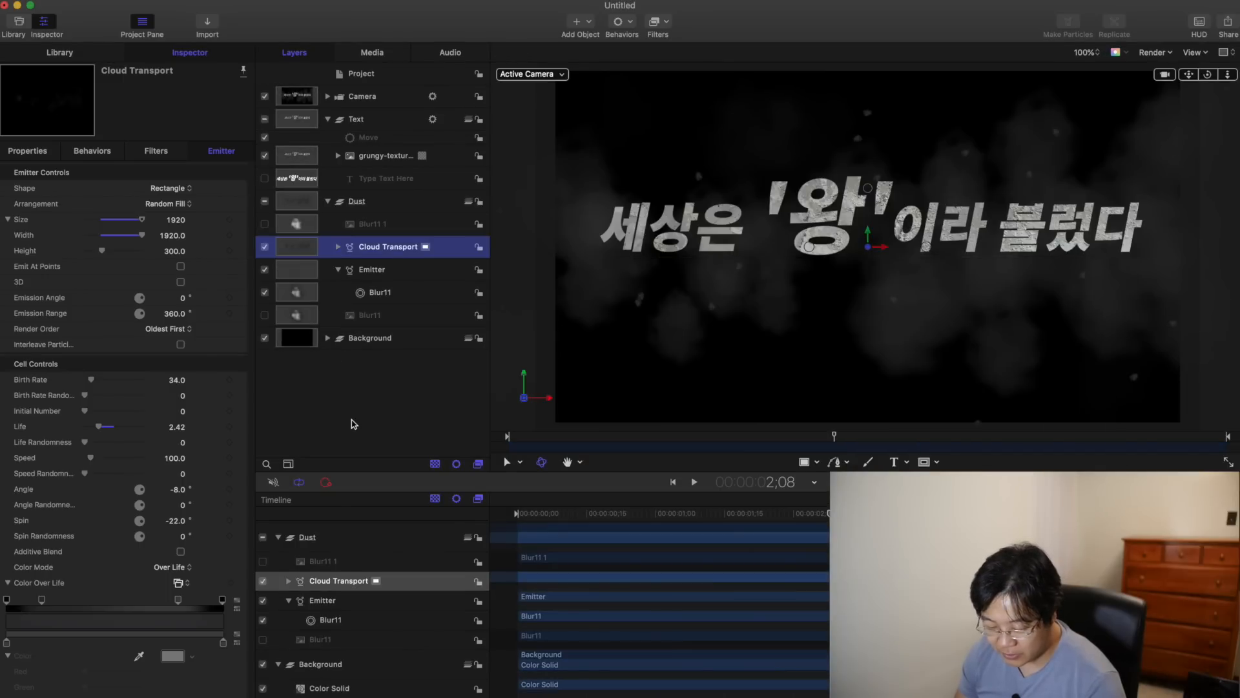
Step: Lower the Cloud Transport emitter to a Y position of -205.61 px and play the animation from the start
{"action": "left_click", "coordinate": [27, 151]}
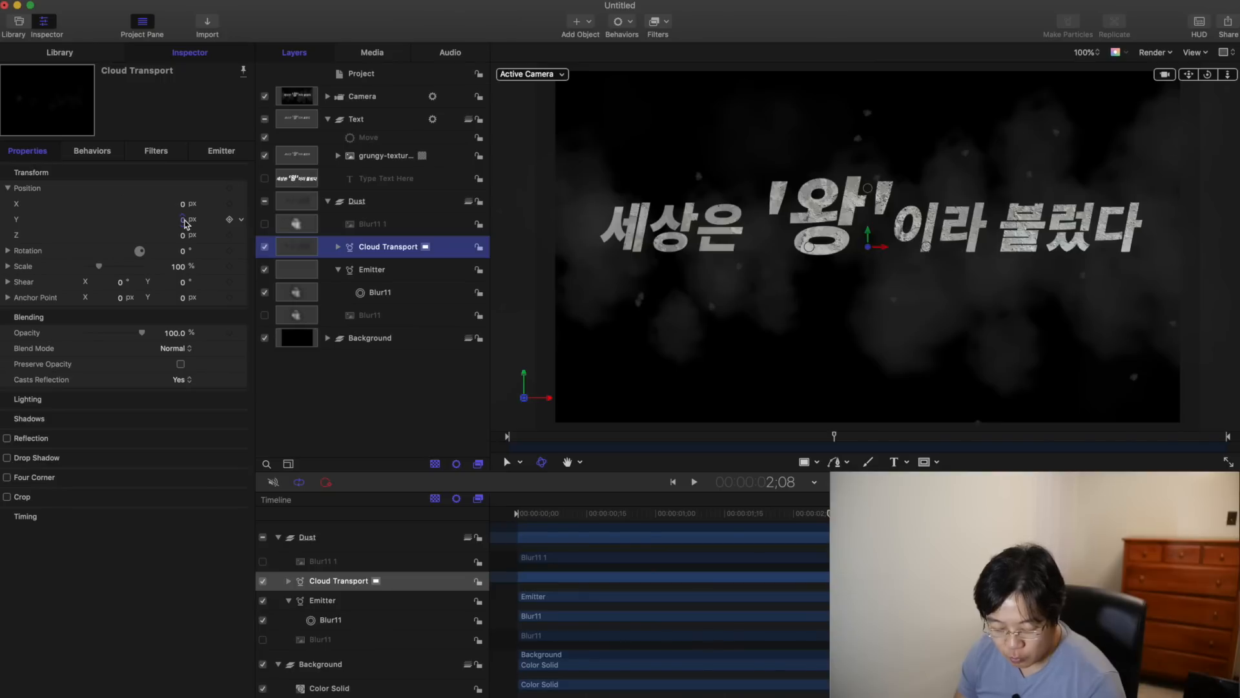
{"action": "left_click_drag", "start_coordinate": [181, 220], "coordinate": [184, 222]}
{"action": "left_click_drag", "start_coordinate": [536, 514], "coordinate": [517, 513]}
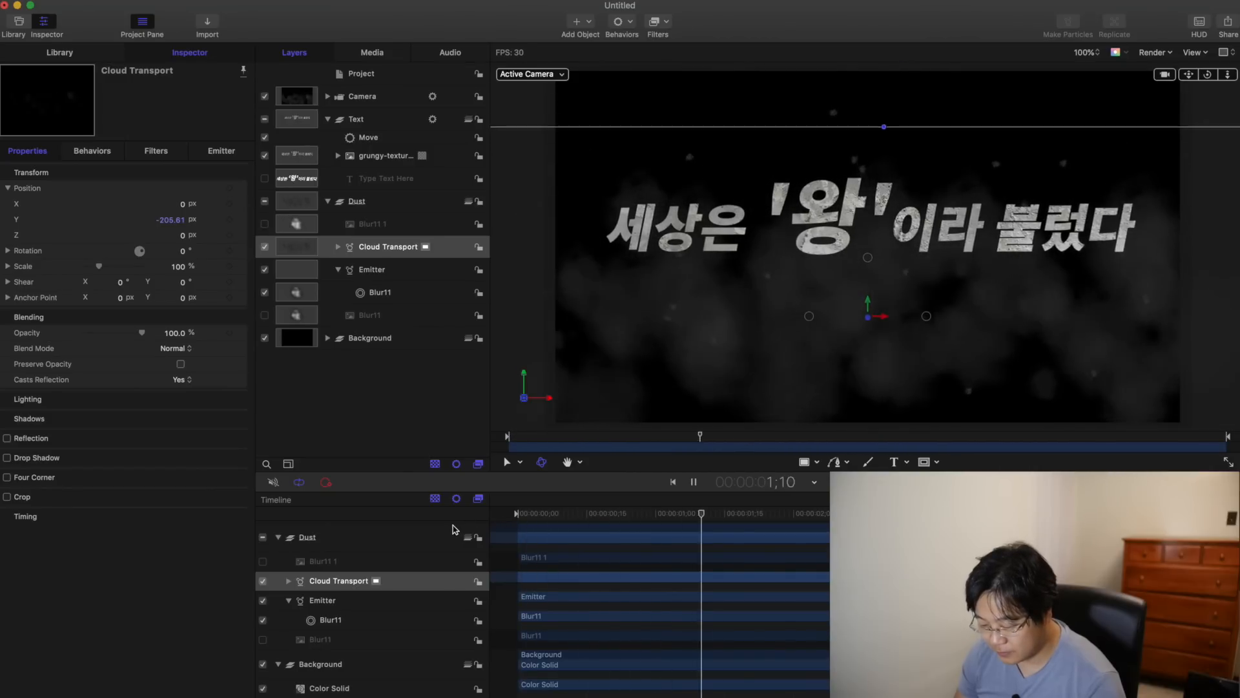
{"action": "key", "text": "space"}
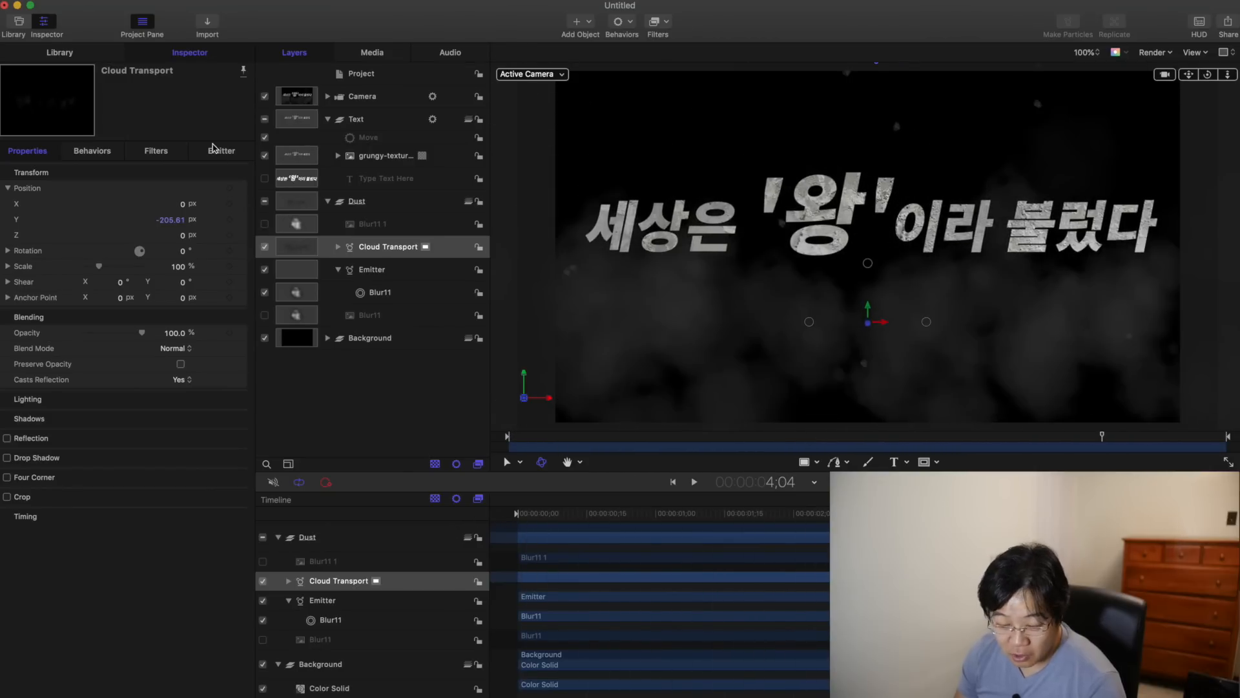
Step: Set the Cloud Transport emitter's Birth Rate to 100 and play the result
{"action": "left_click", "coordinate": [214, 151]}
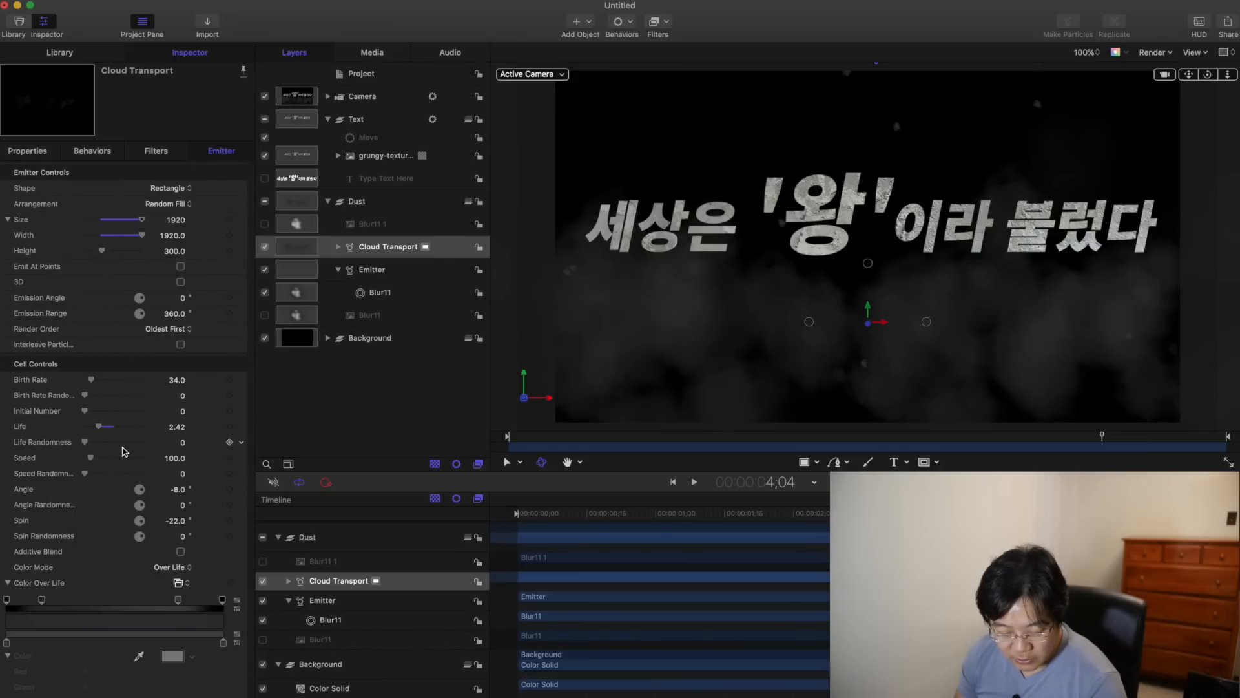
{"action": "left_click", "coordinate": [175, 380]}
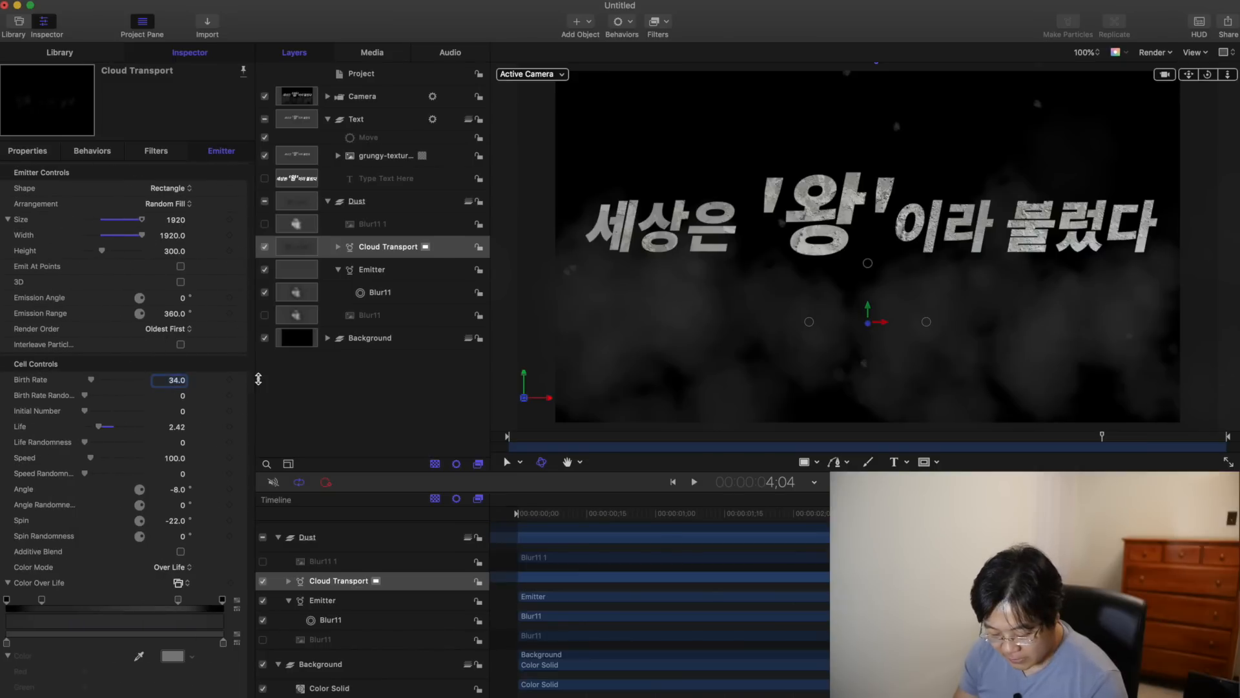
{"action": "type", "text": "100"}
{"action": "key", "text": "Return"}
{"action": "key", "text": "space"}
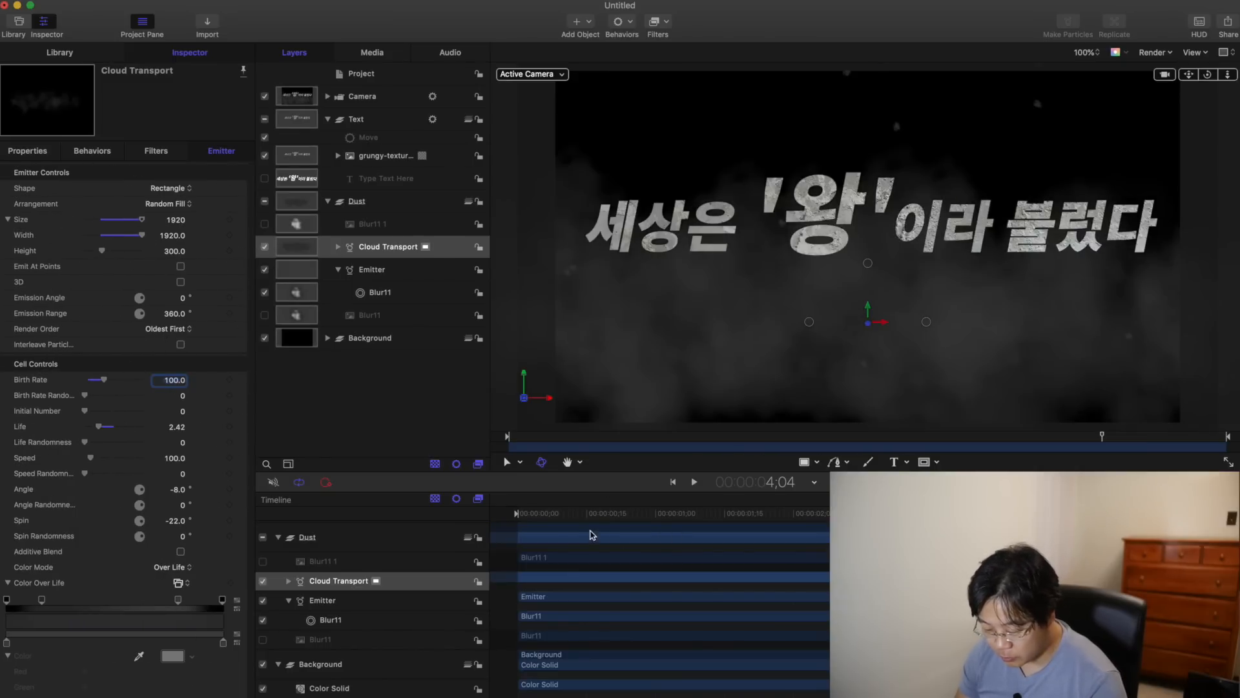
{"action": "key", "text": "space"}
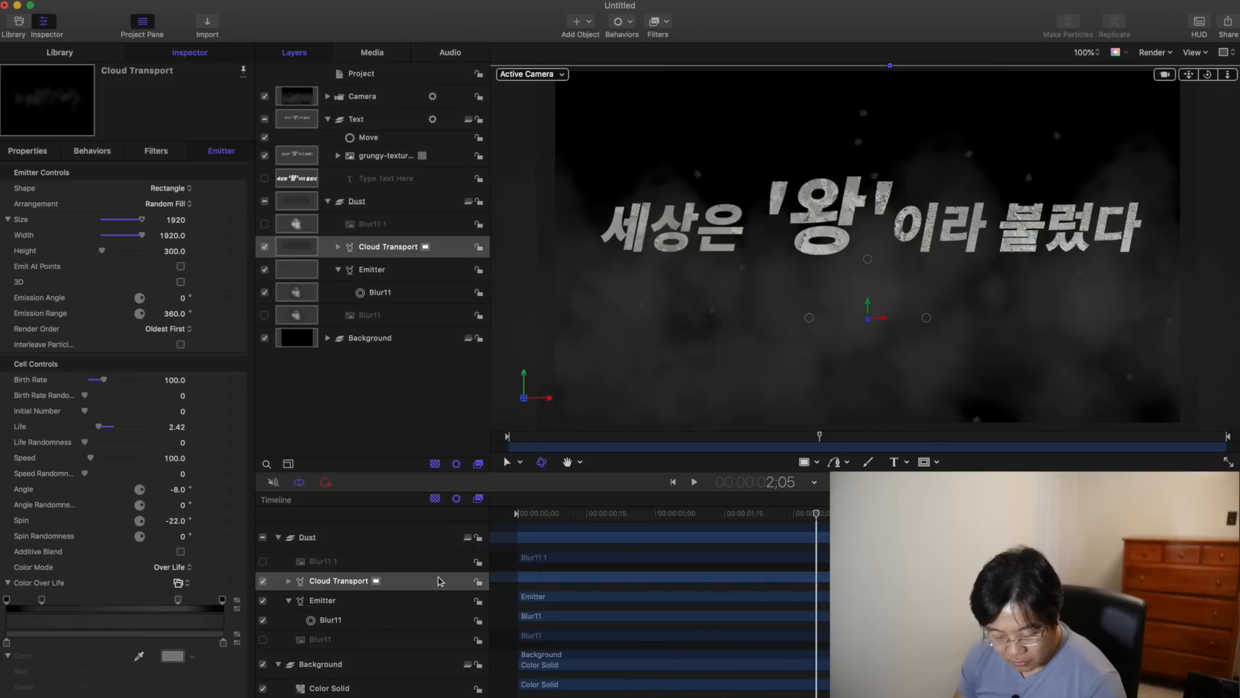
{"action": "left_click", "coordinate": [174, 458]}
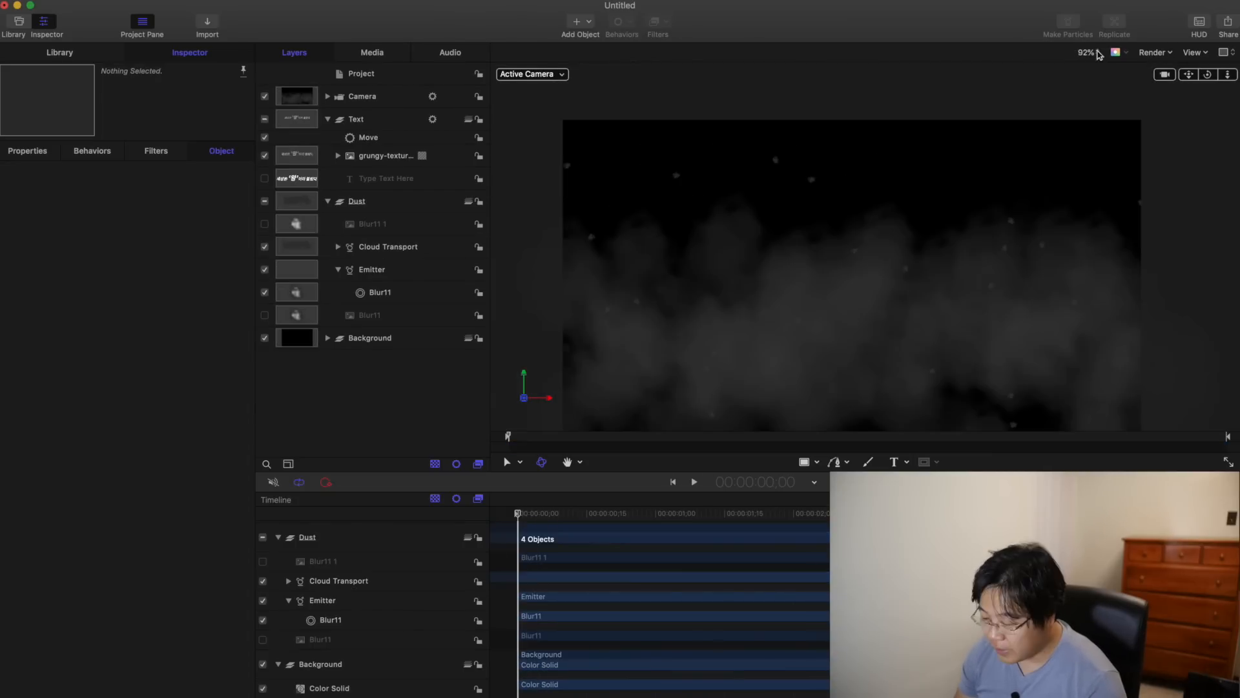
Step: Fit the whole frame in the canvas and play the finished title animation from the start
{"action": "left_click", "coordinate": [1095, 53]}
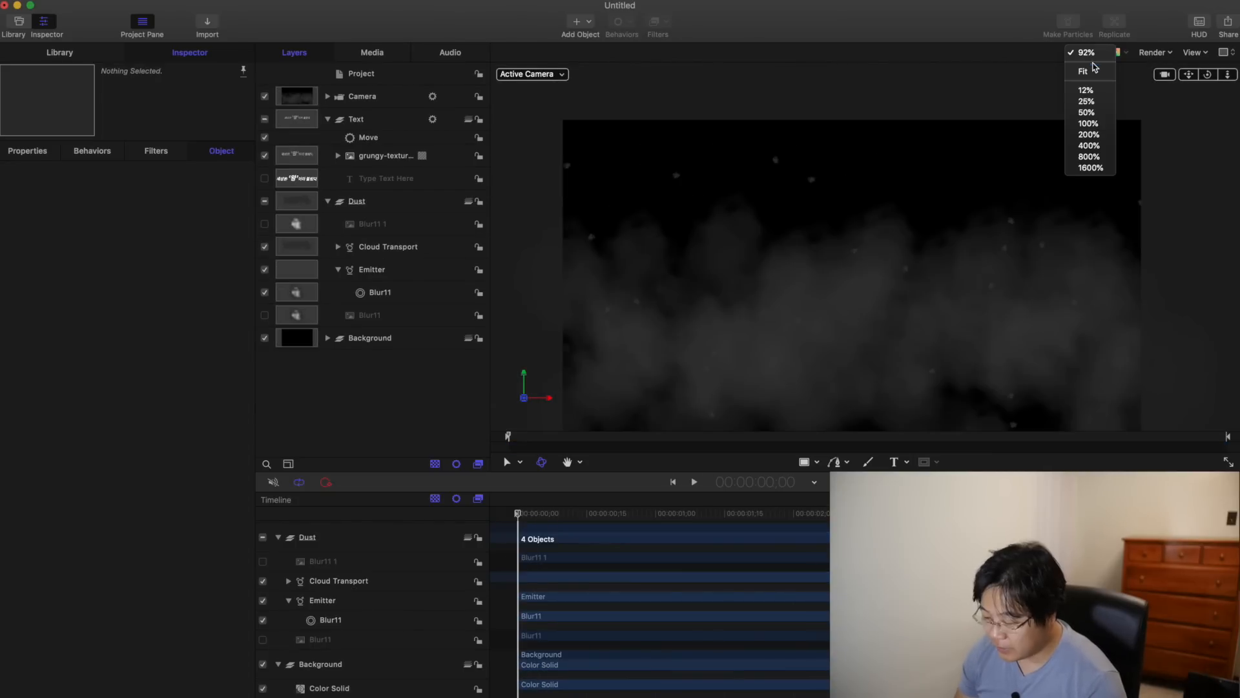
{"action": "left_click", "coordinate": [1084, 73]}
{"action": "left_click_drag", "start_coordinate": [616, 522], "coordinate": [431, 534]}
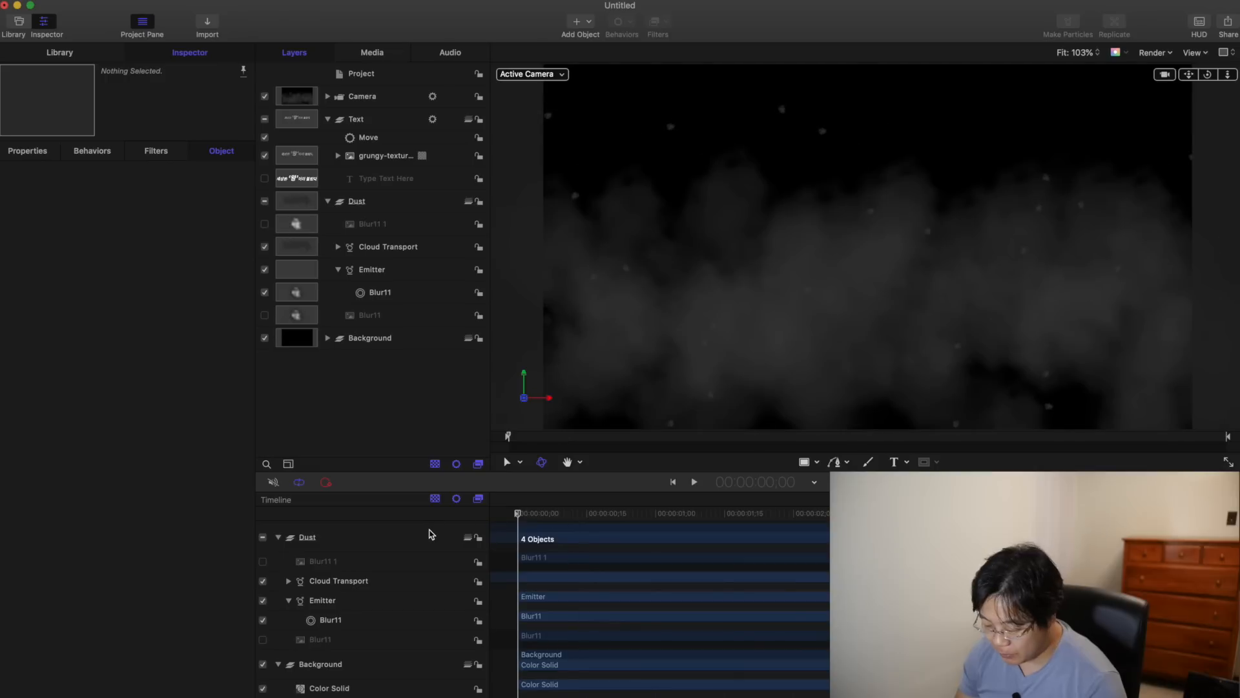
{"action": "key", "text": "space"}
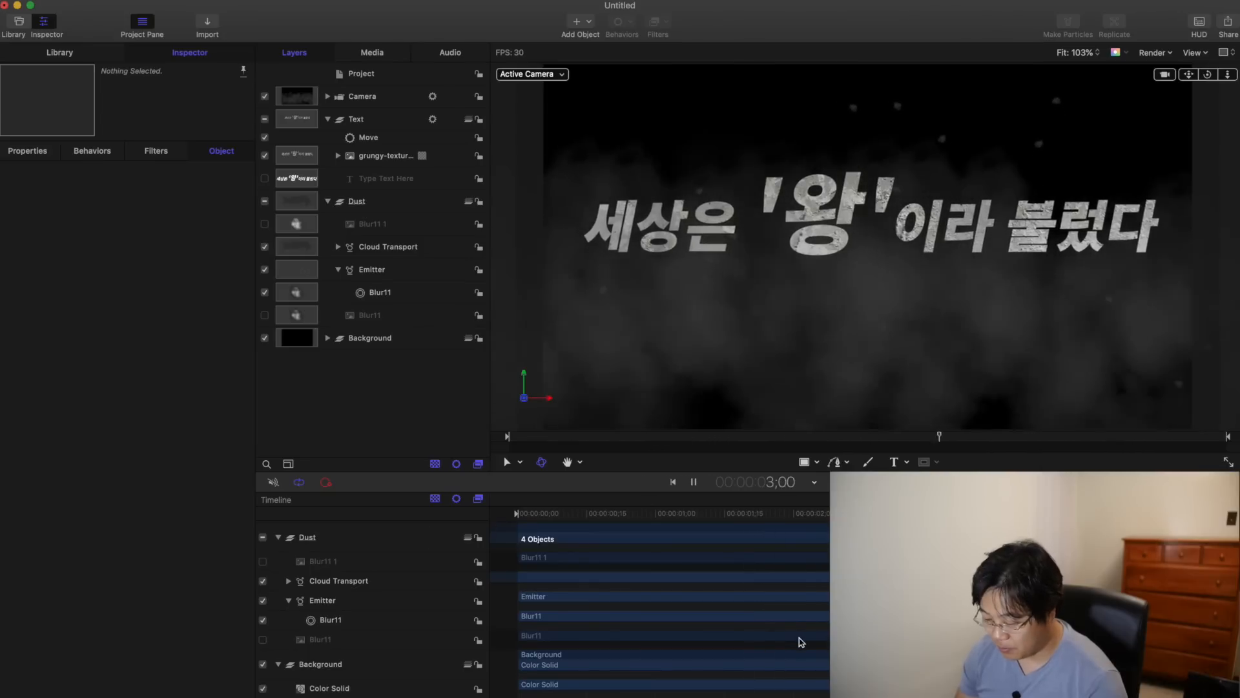
{"action": "key", "text": "space"}
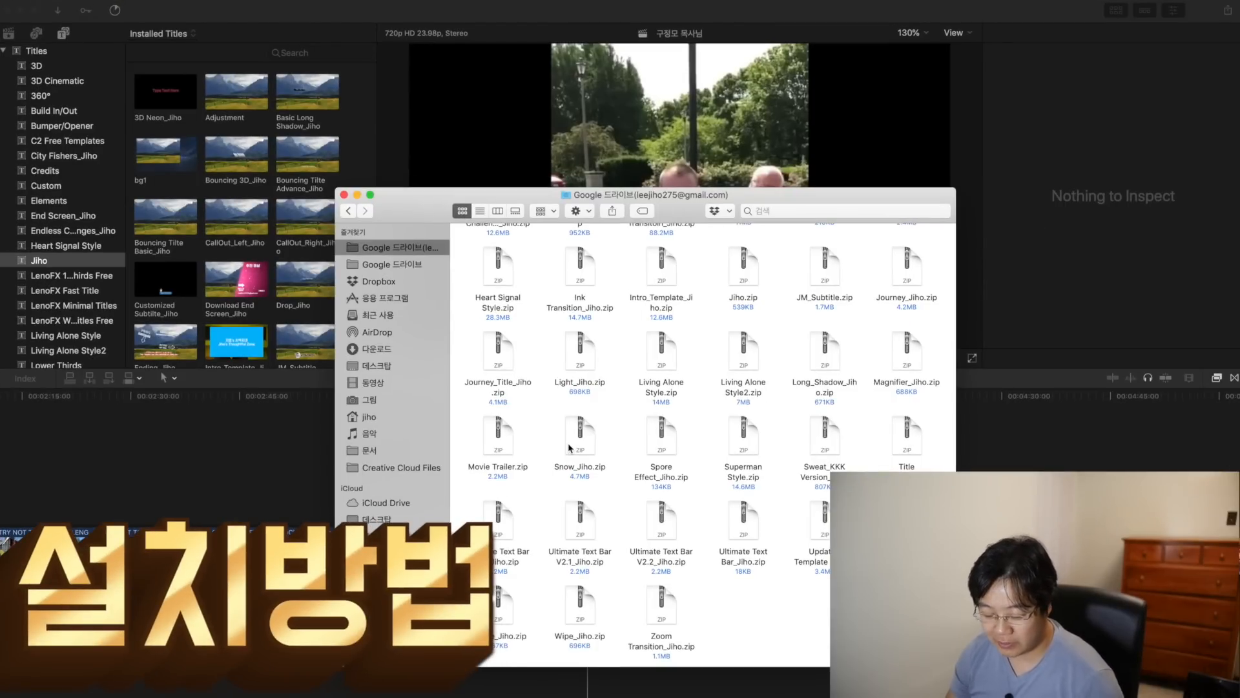
Step: Extract Movie Trailer.zip and locate the Movie Trailer template folder under Motion Templates > Titles > Jiho
{"action": "left_click", "coordinate": [500, 441]}
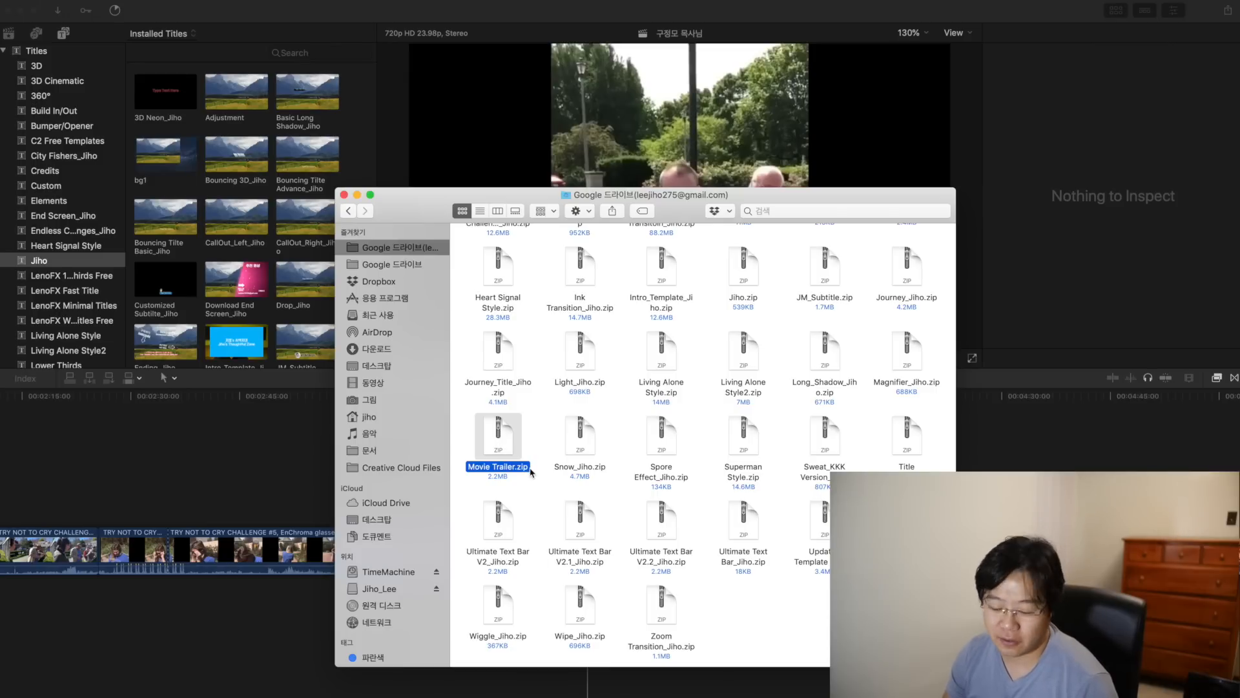
{"action": "double_click", "coordinate": [504, 441]}
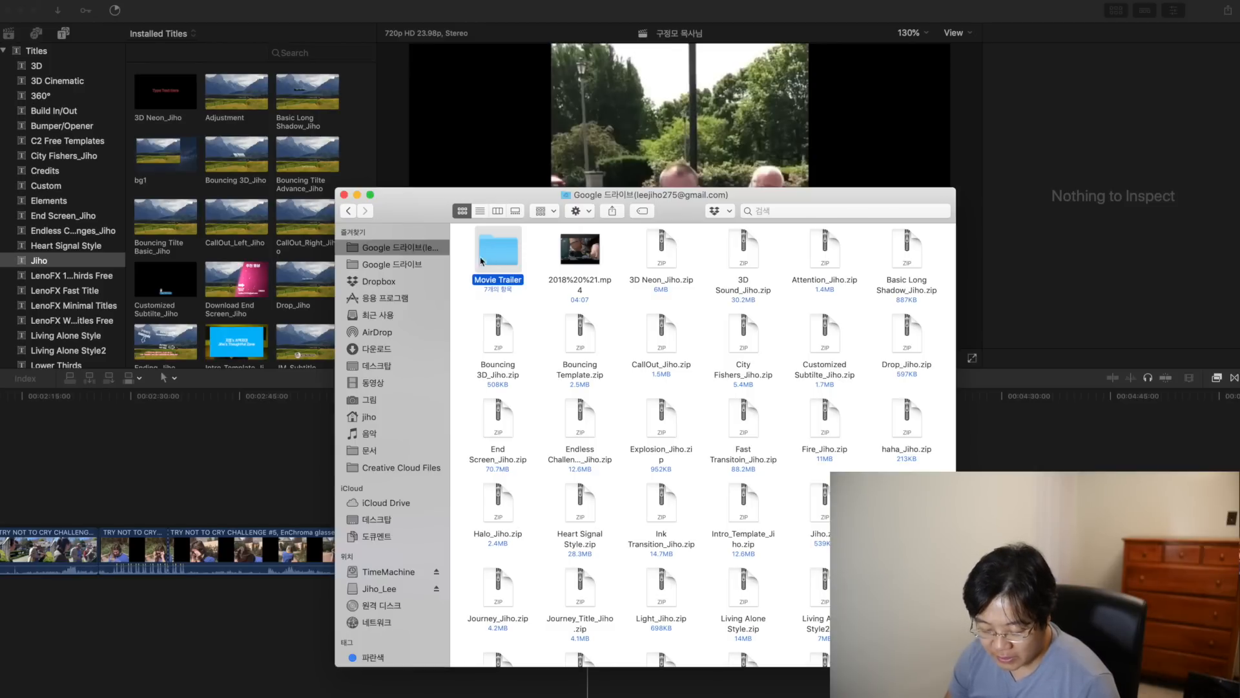
{"action": "left_click", "coordinate": [373, 383]}
{"action": "double_click", "coordinate": [634, 255]}
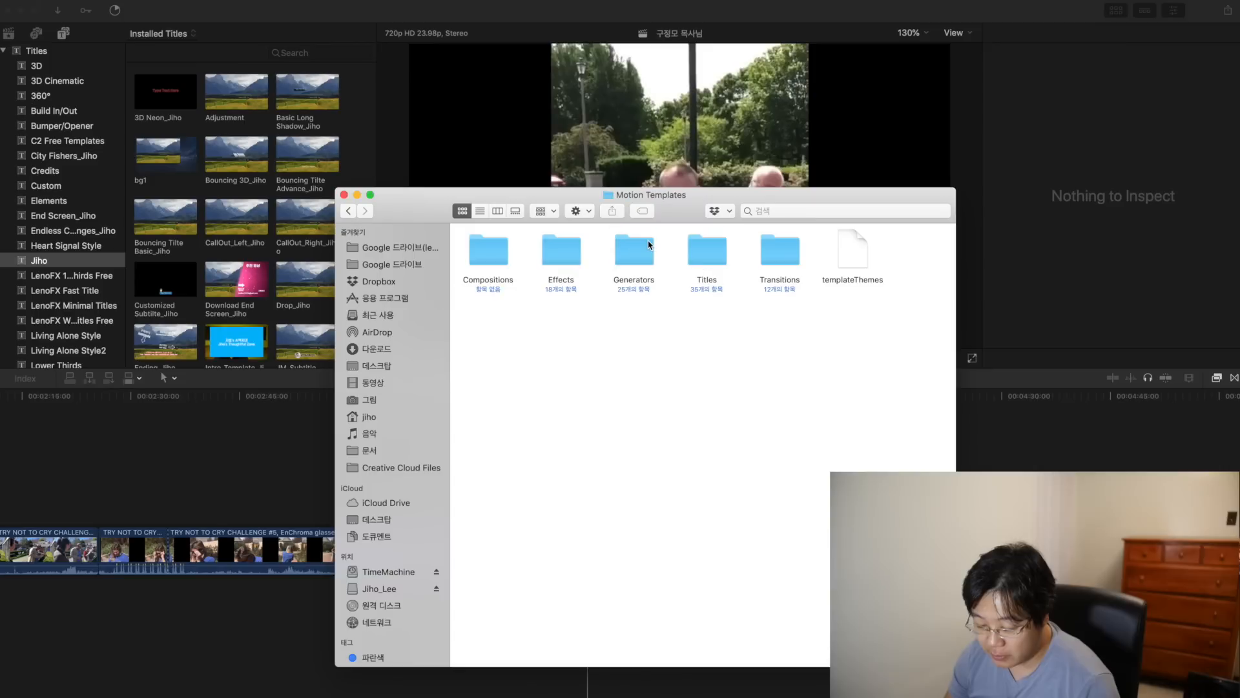
{"action": "double_click", "coordinate": [706, 250]}
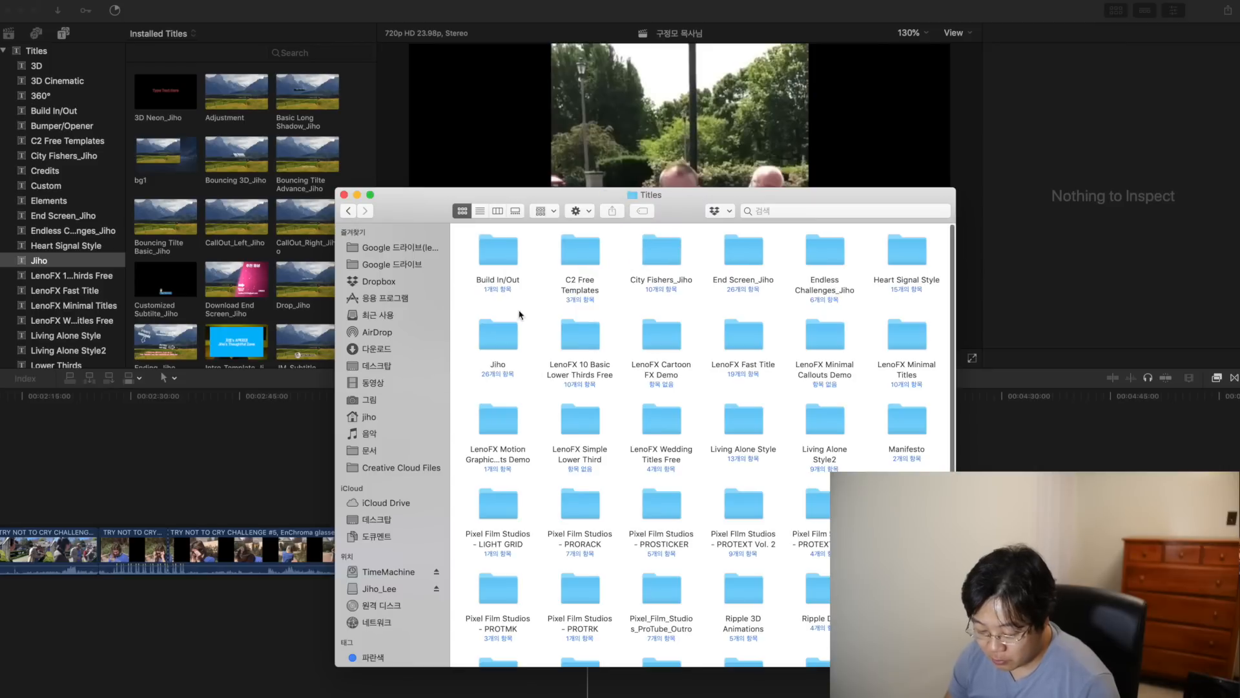
{"action": "double_click", "coordinate": [501, 341]}
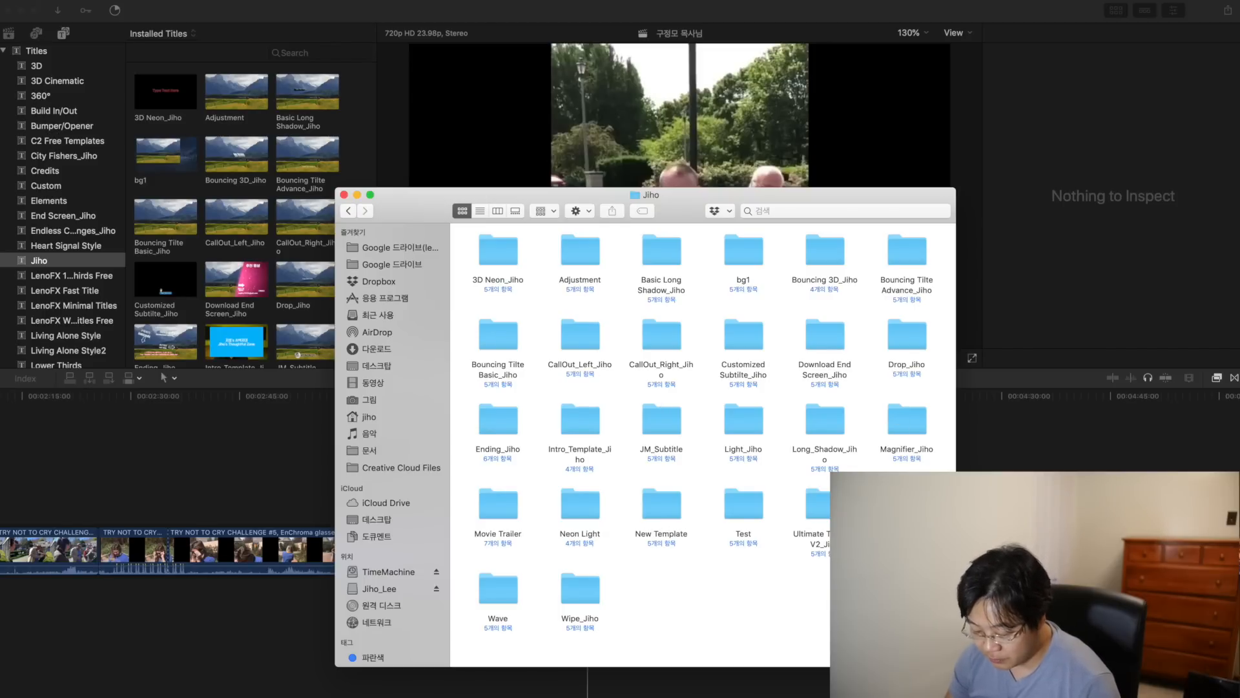
{"action": "left_click", "coordinate": [489, 508]}
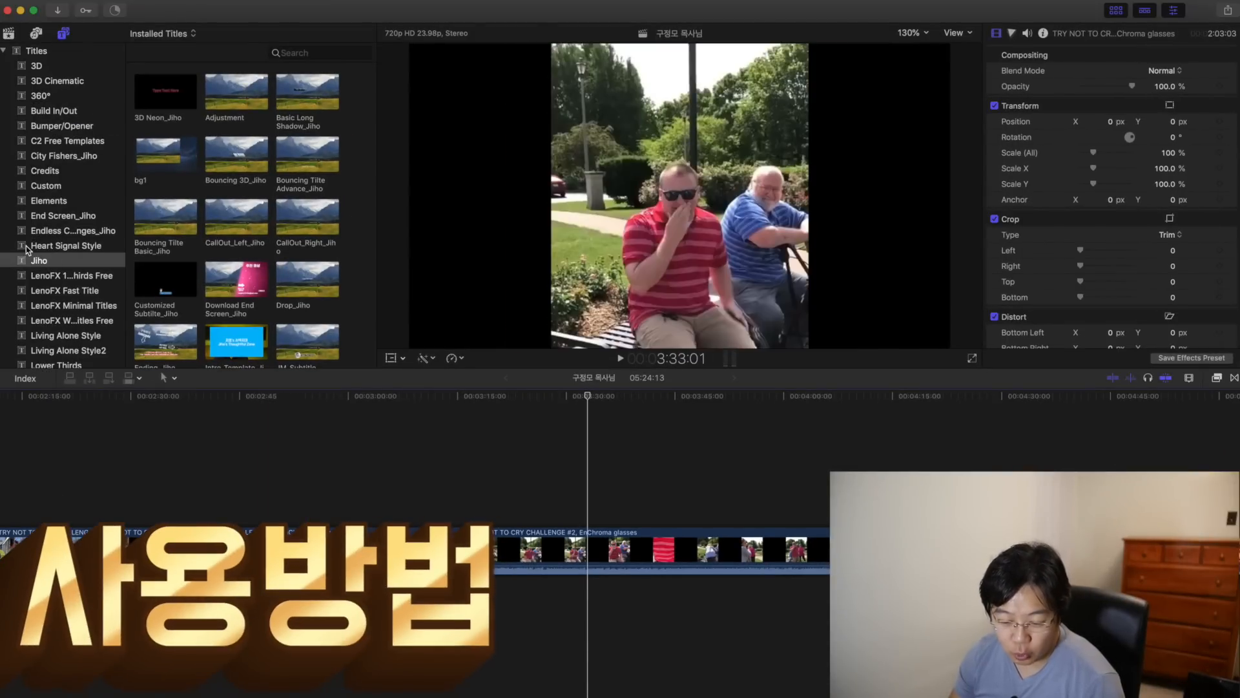
Step: Insert the Movie Trailer title from the Jiho category into the main storyline, directly before the TRY NOT TO CRY CHALLENGE #2 clip
{"action": "left_click", "coordinate": [39, 261]}
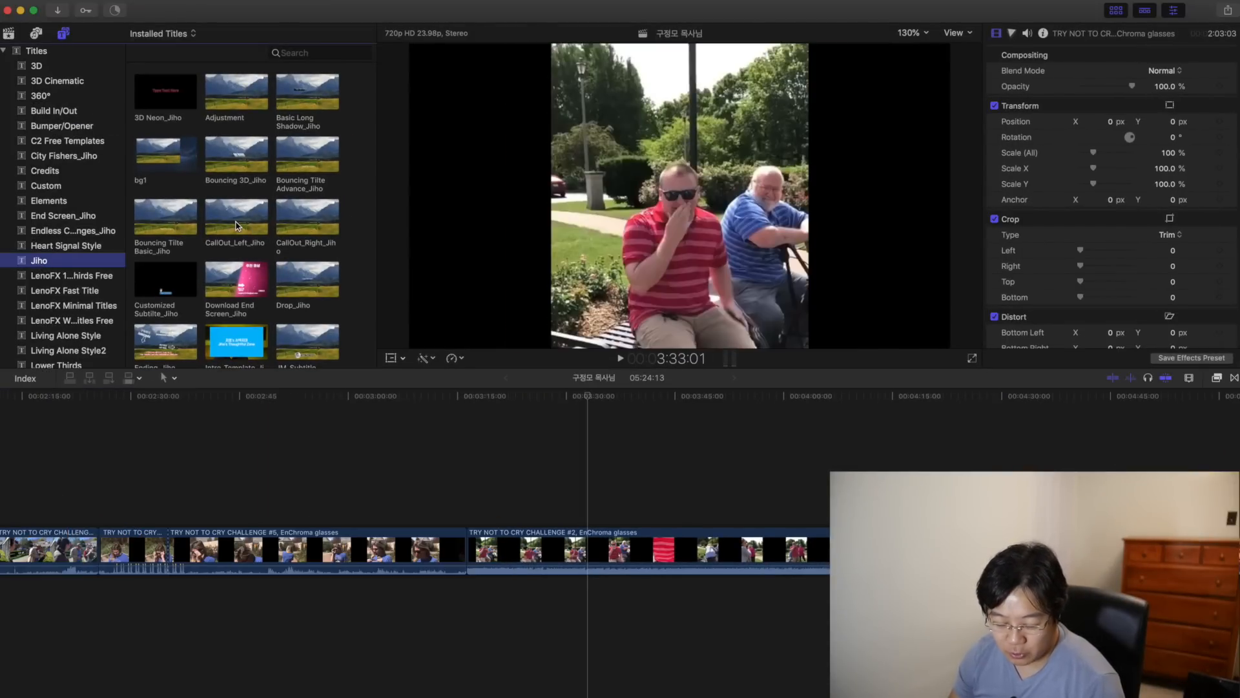
{"action": "scroll", "coordinate": [235, 226], "scroll_direction": "down", "scroll_amount": 5}
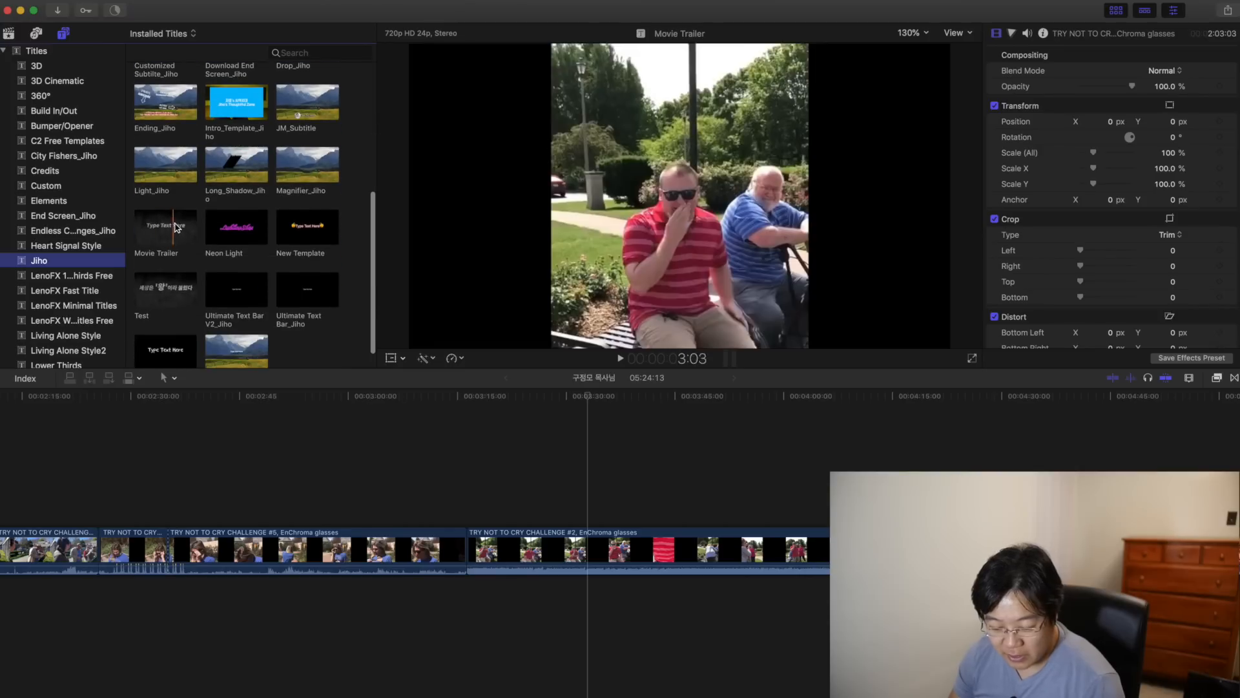
{"action": "left_click", "coordinate": [171, 232]}
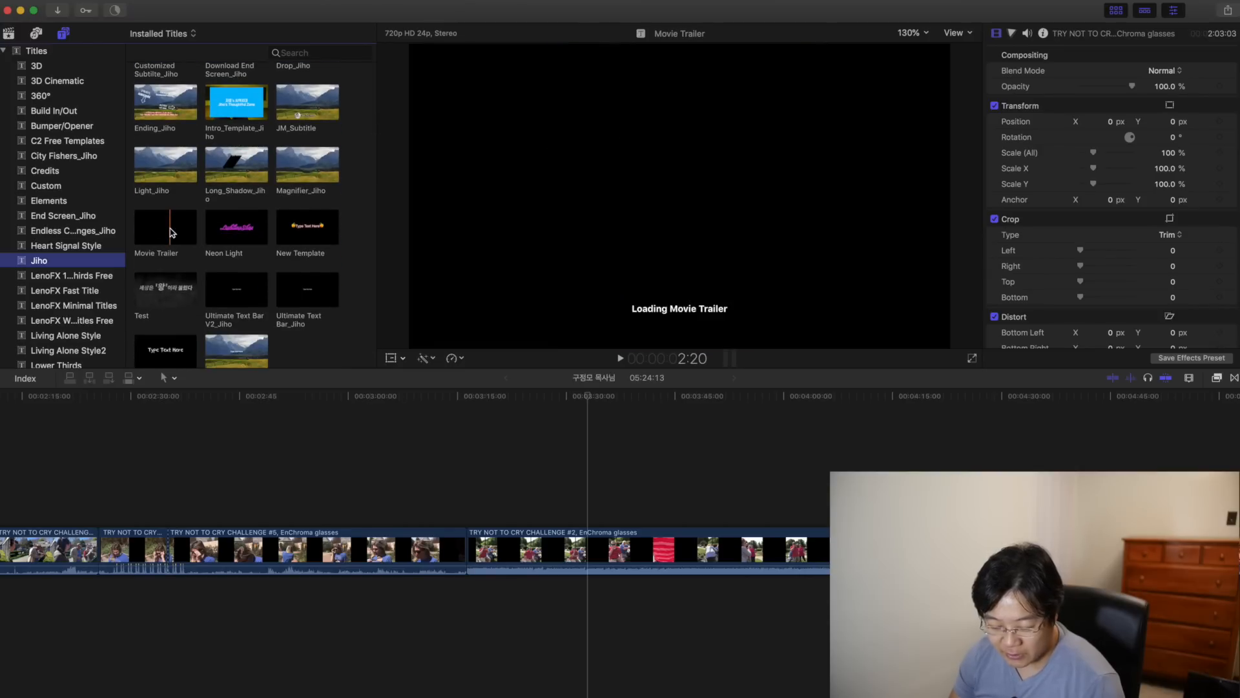
{"action": "left_click_drag", "start_coordinate": [171, 231], "coordinate": [475, 458]}
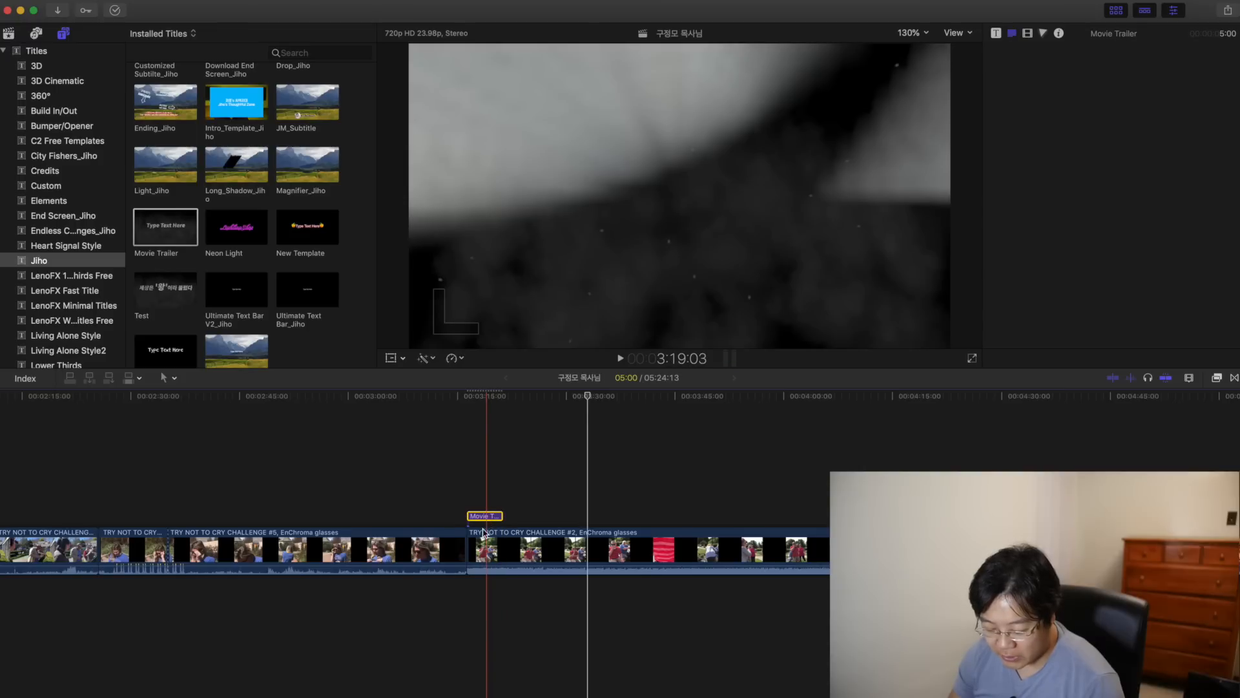
{"action": "left_click_drag", "start_coordinate": [483, 517], "coordinate": [475, 549]}
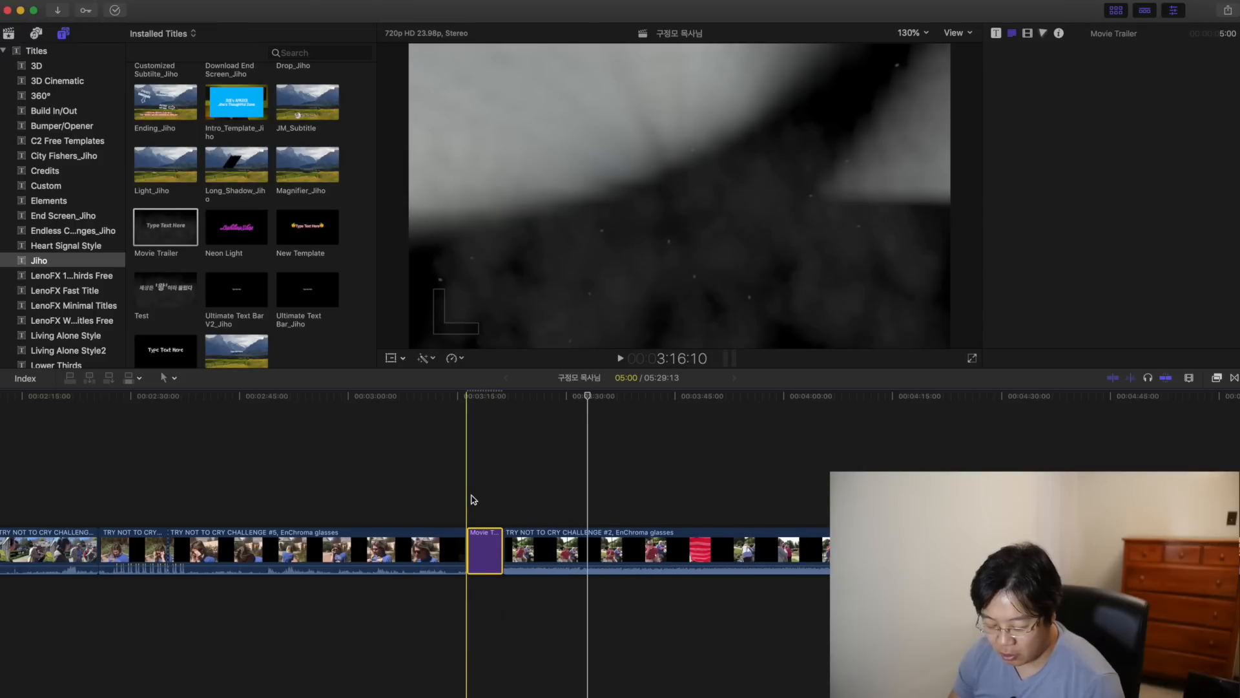
Step: Play the Movie Trailer title from its beginning and pause once its text is fully shown
{"action": "left_click", "coordinate": [467, 397]}
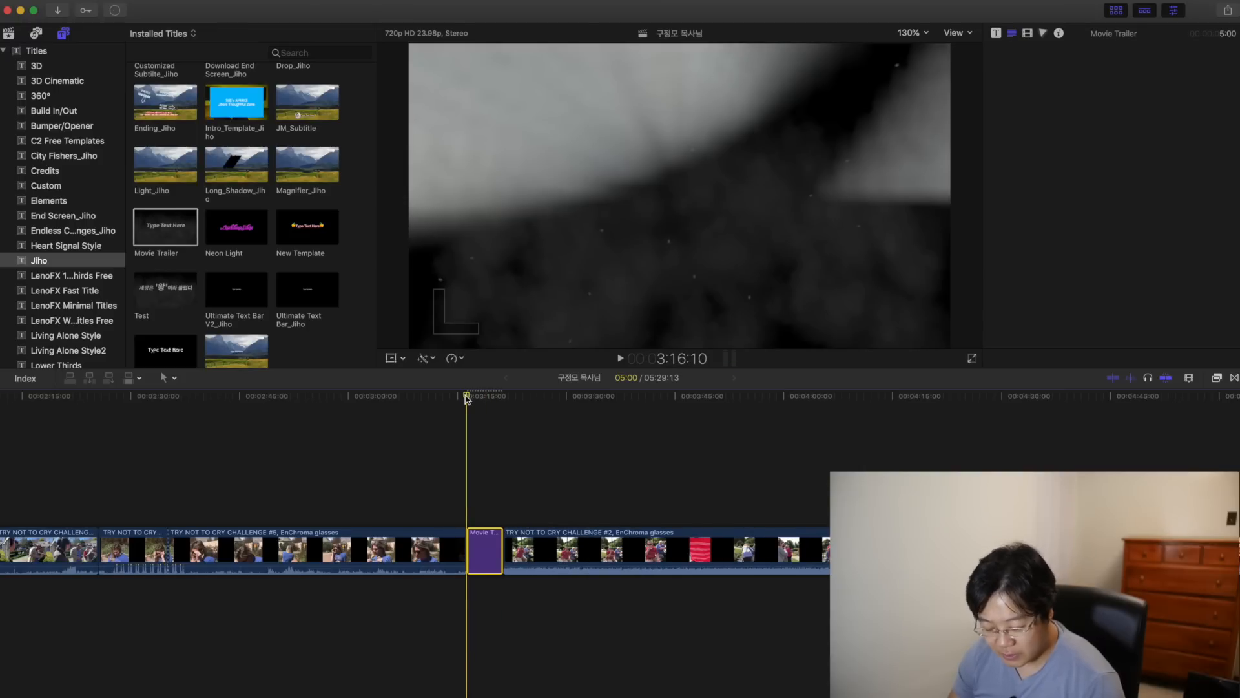
{"action": "key", "text": "space"}
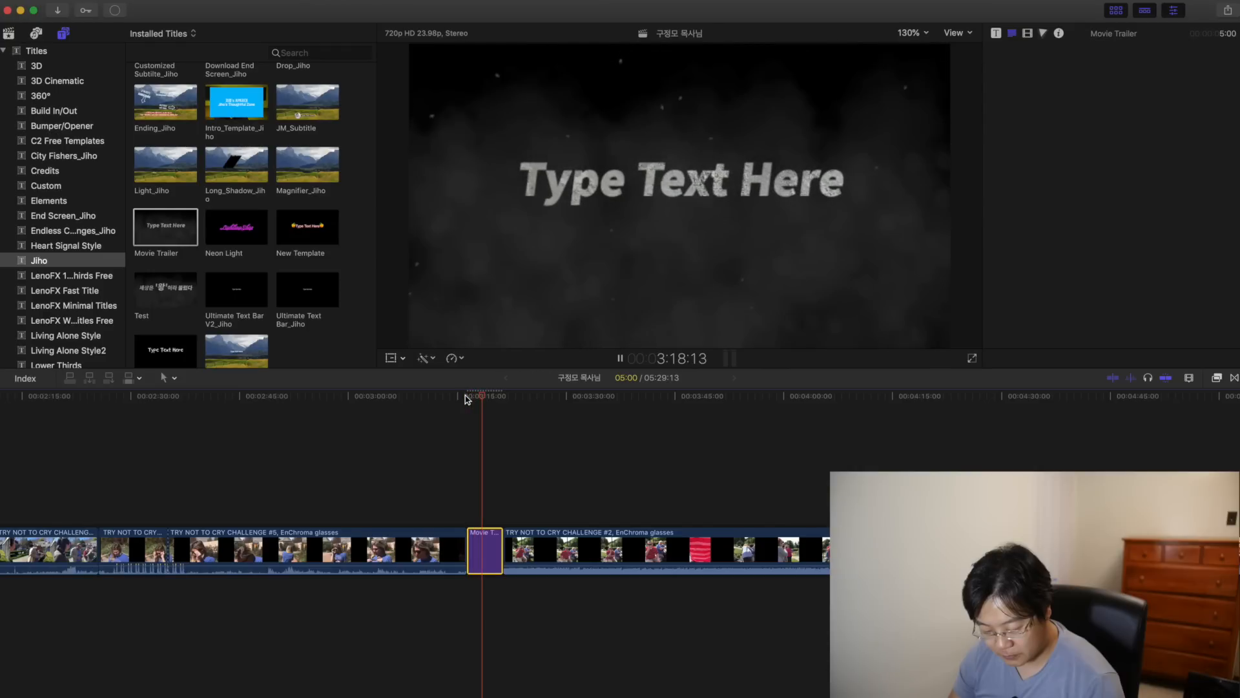
{"action": "key", "text": "space"}
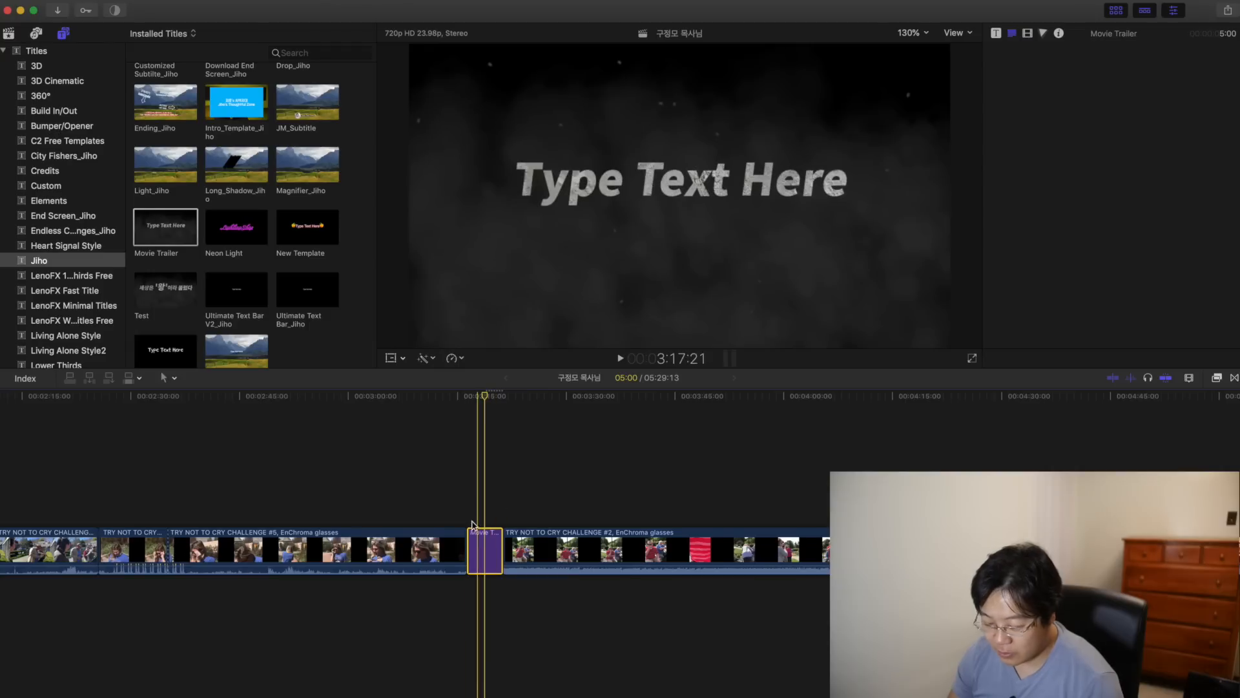
Step: Show the Movie Trailer title's published parameters and examine its Text and 글씨 떨어지는 속도 settings
{"action": "left_click", "coordinate": [485, 396]}
{"action": "left_click", "coordinate": [996, 33]}
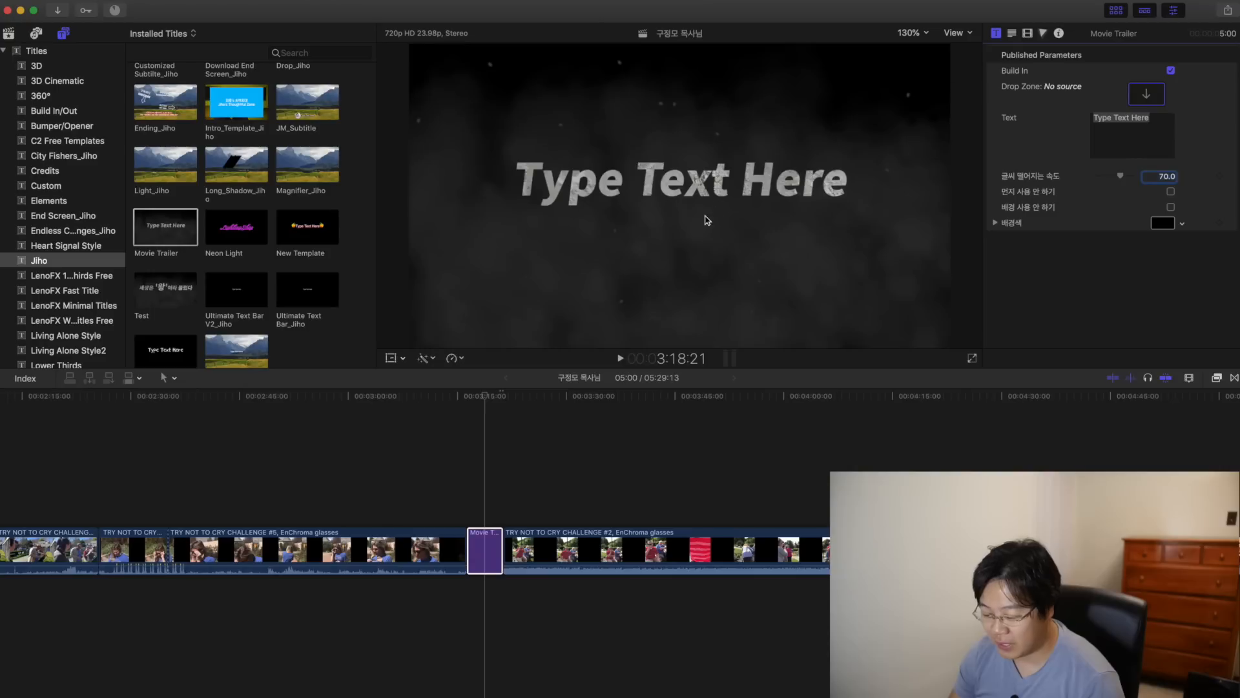
{"action": "left_click", "coordinate": [825, 188]}
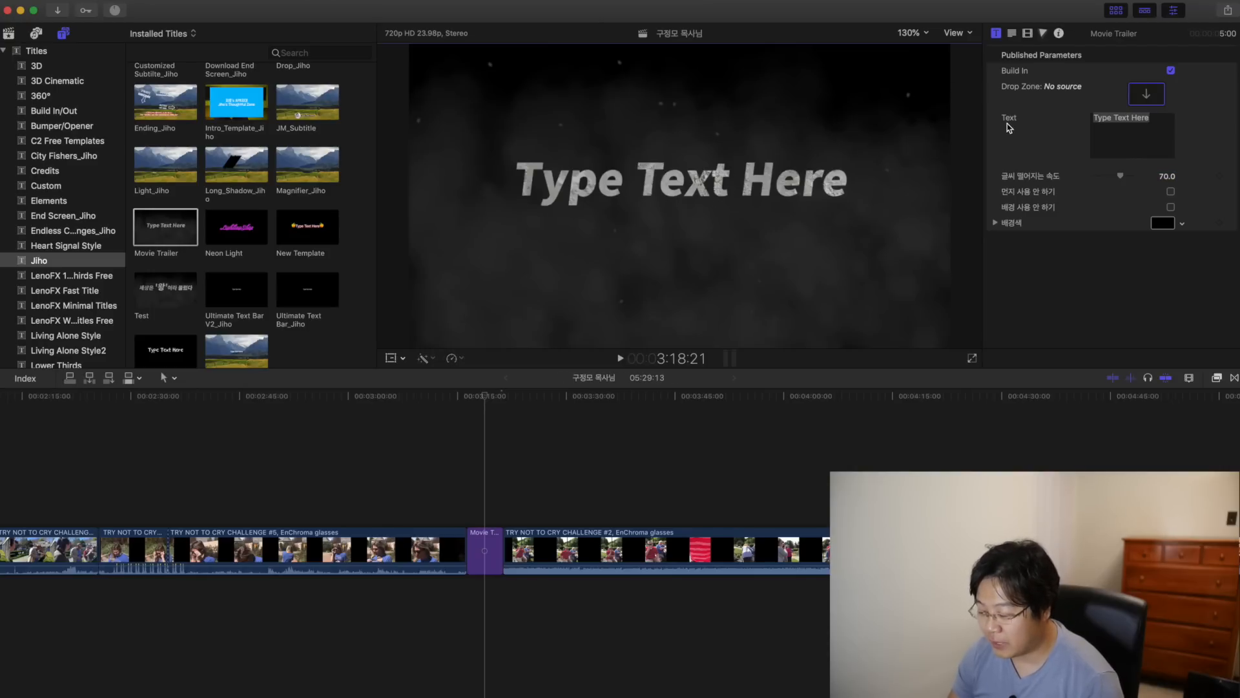
{"action": "left_click", "coordinate": [1161, 125]}
{"action": "left_click_drag", "start_coordinate": [1161, 125], "coordinate": [1059, 116]}
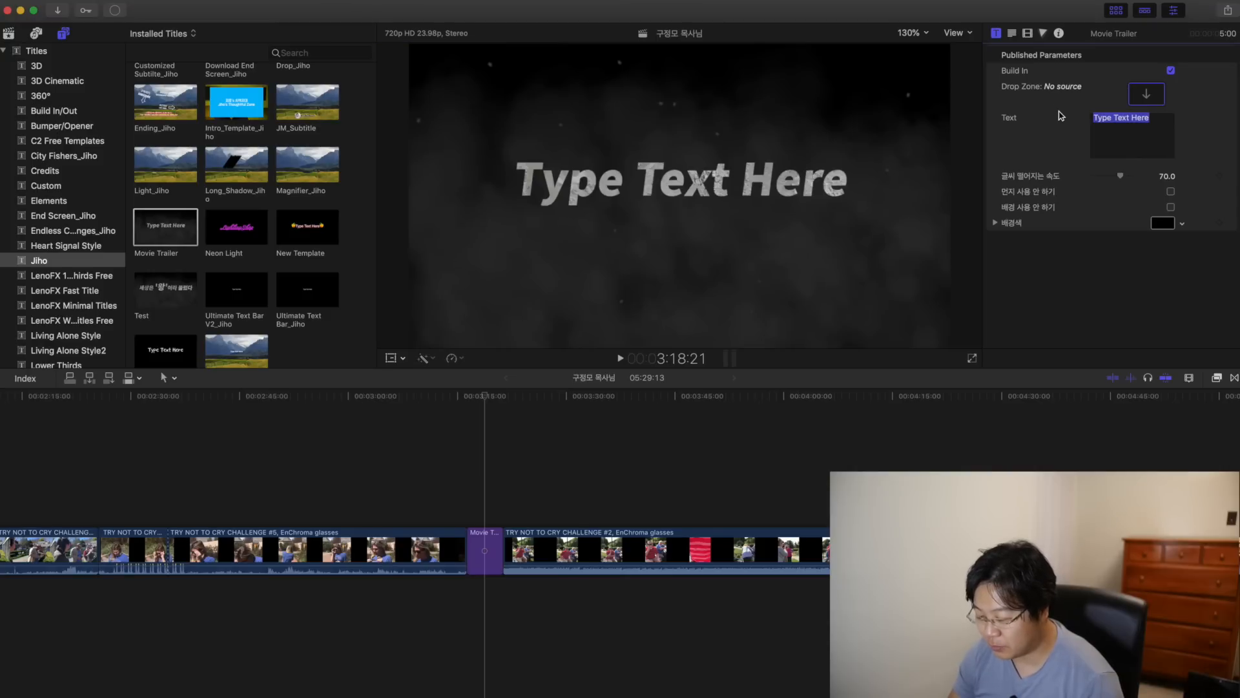
{"action": "left_click", "coordinate": [1132, 183]}
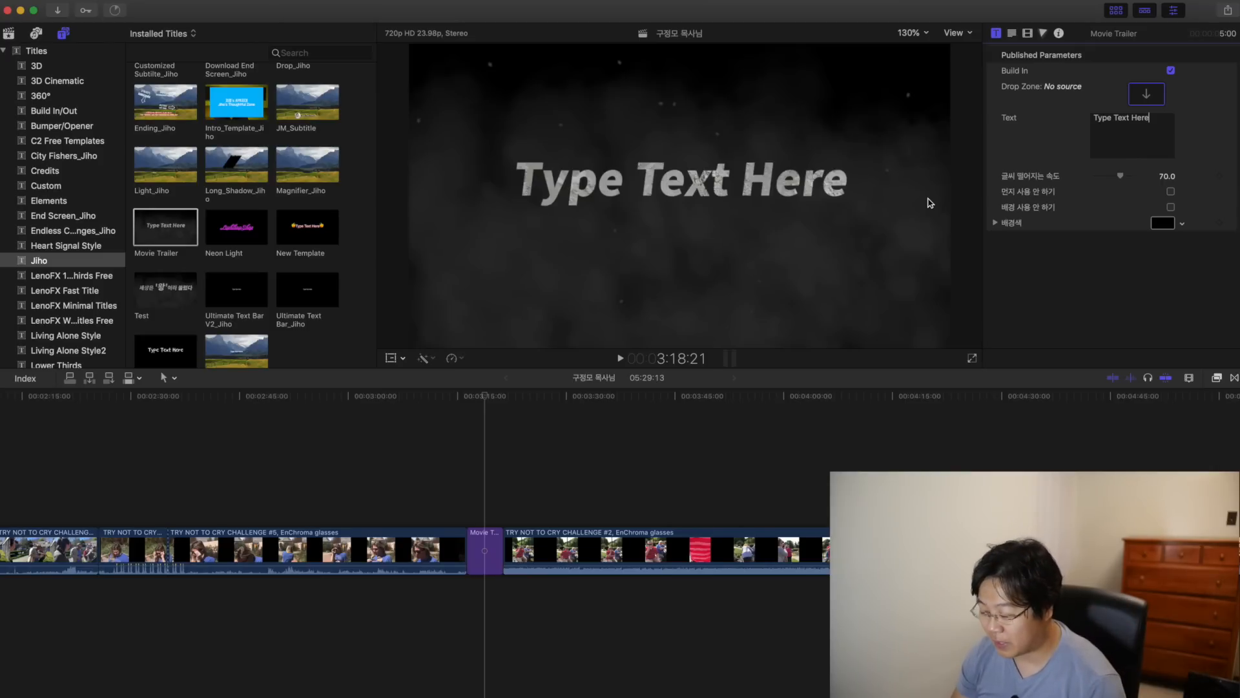
Step: Try the title's 먼지 사용 안 하기 and 배경 사용 안 하기 options, restoring both, and connect the title above the TRY NOT TO CRY CHALLENGE #2 clip
{"action": "left_click", "coordinate": [1171, 192]}
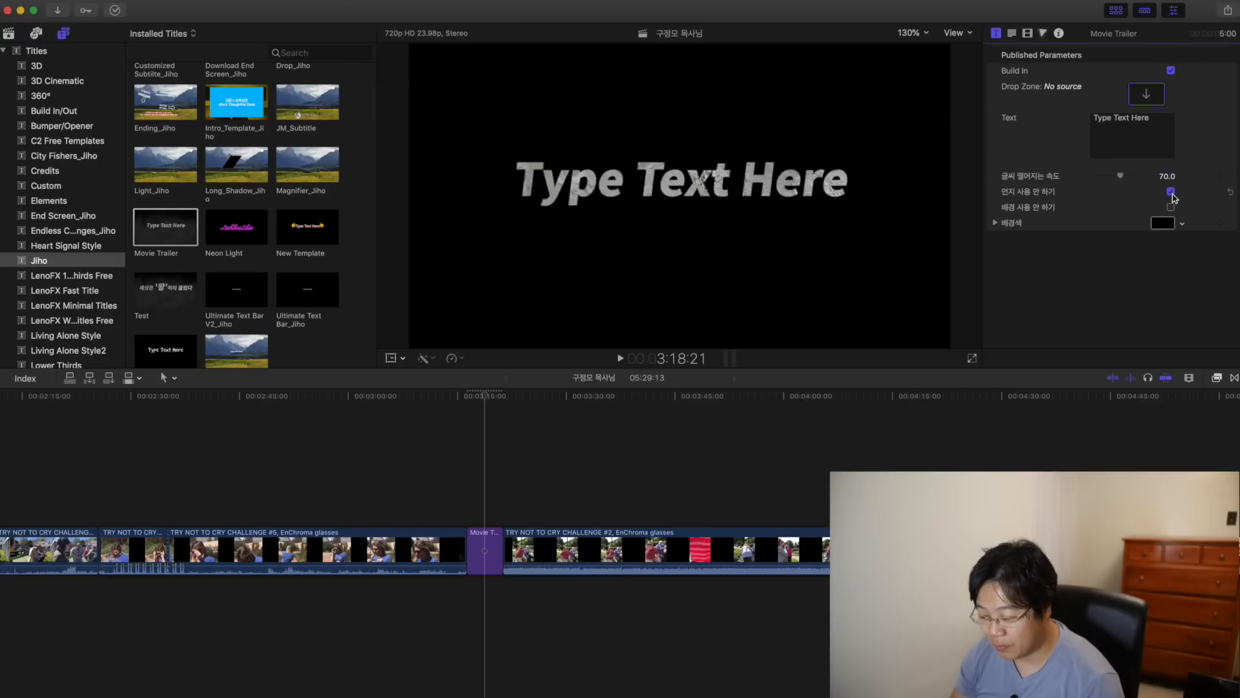
{"action": "left_click", "coordinate": [1171, 192]}
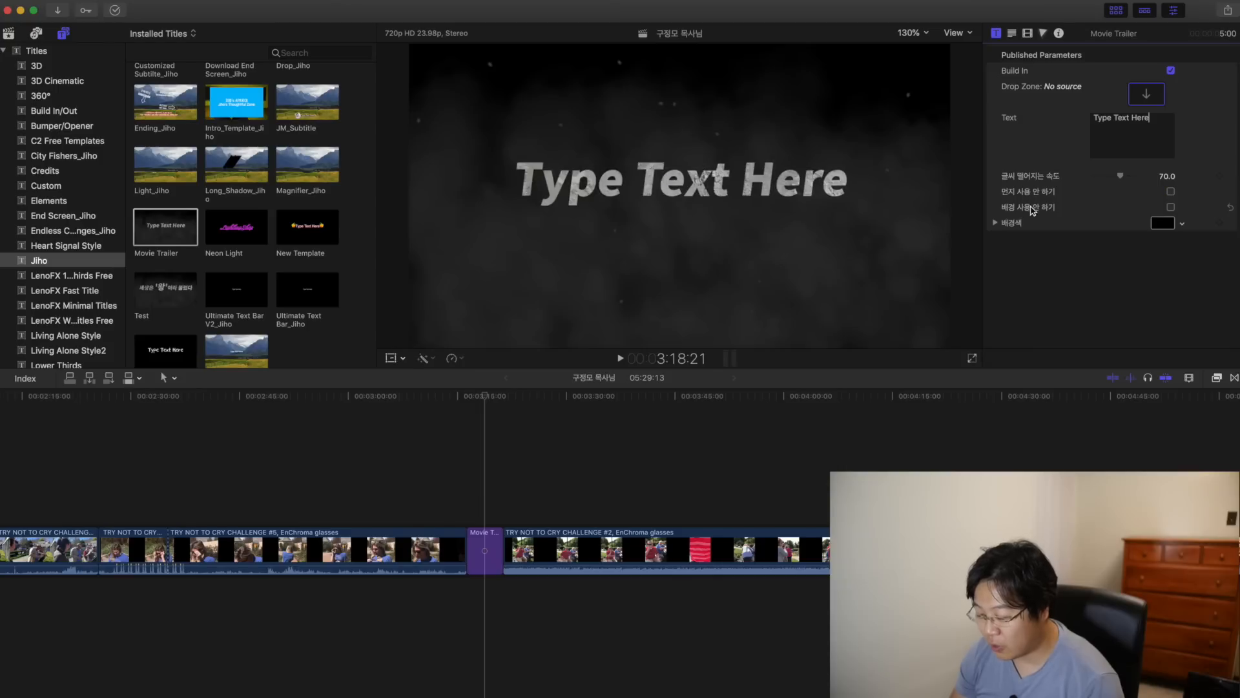
{"action": "left_click", "coordinate": [1171, 207]}
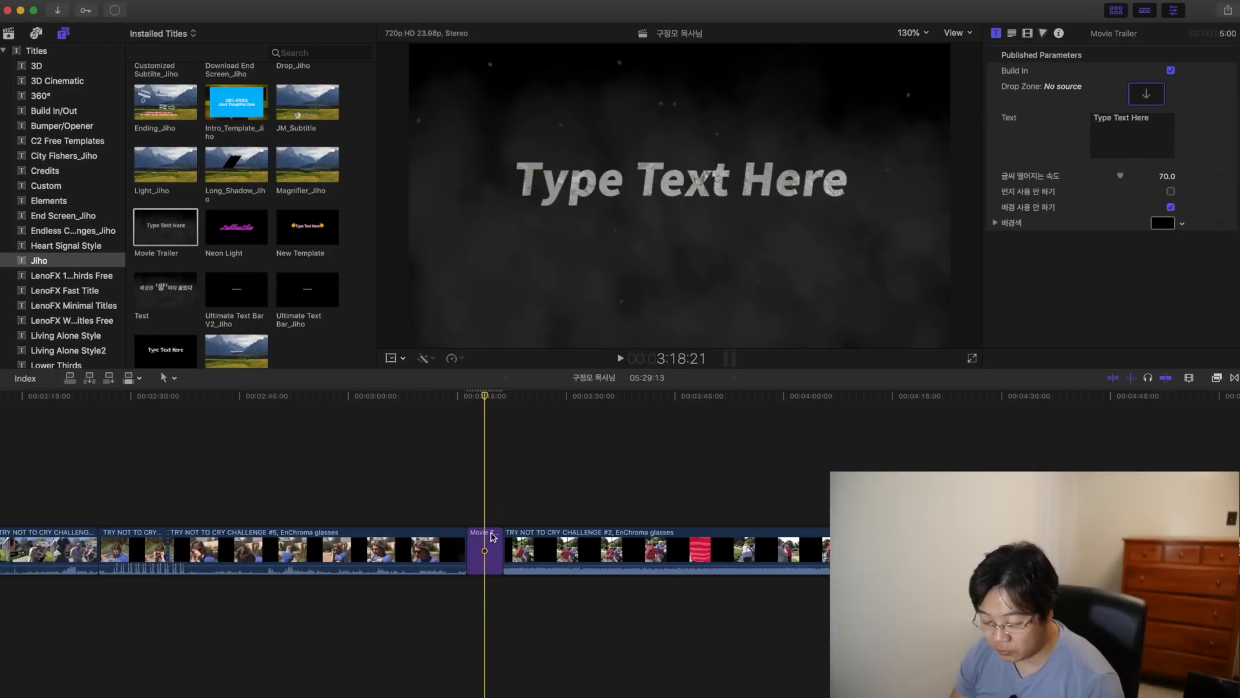
{"action": "mouse_move", "coordinate": [494, 537]}
{"action": "left_mouse_down"}
{"action": "mouse_move", "coordinate": [497, 501]}
{"action": "mouse_move", "coordinate": [496, 515]}
{"action": "left_mouse_up"}
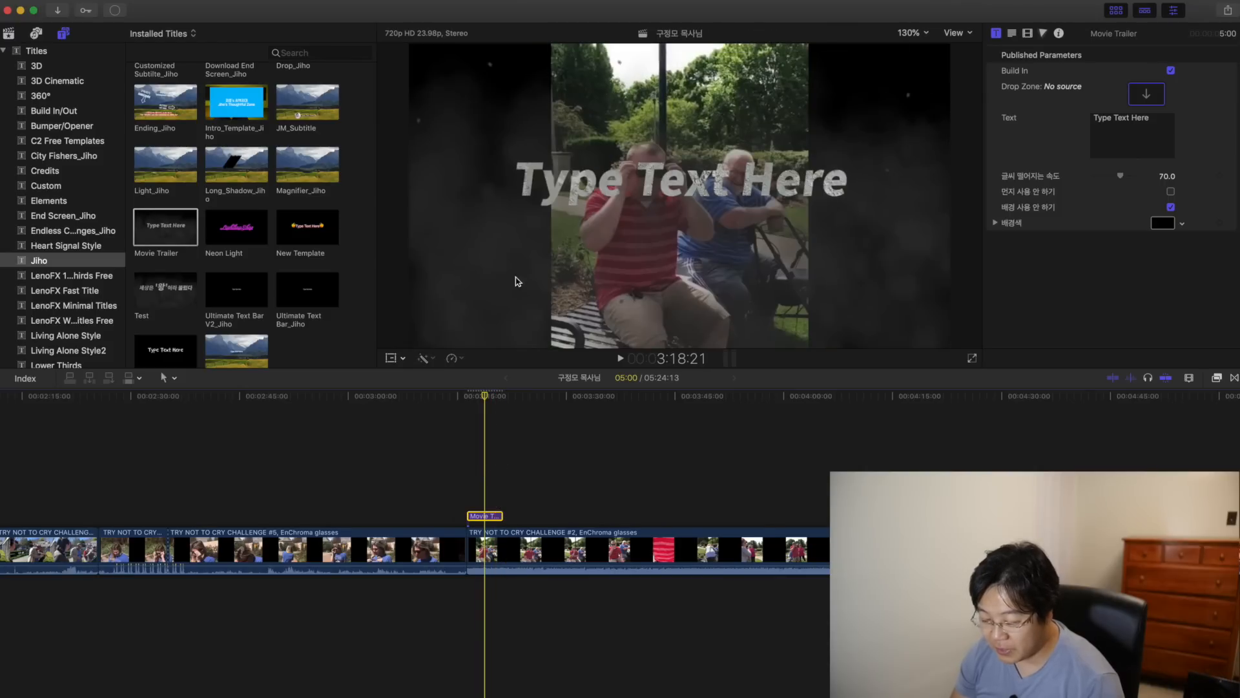
{"action": "left_click", "coordinate": [1171, 207]}
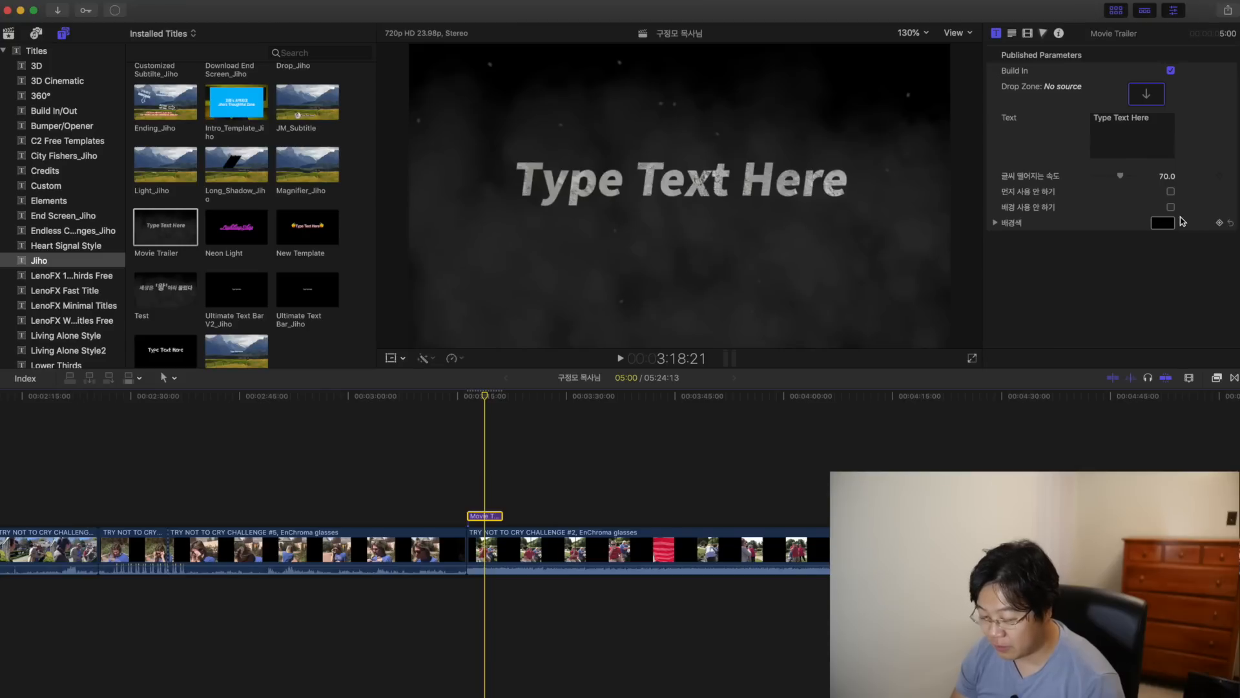
Step: Try green, Tin and Mercury as the title's 배경색, return it to Licorice black and close the color picker
{"action": "left_click", "coordinate": [1170, 224]}
{"action": "left_click", "coordinate": [1099, 403]}
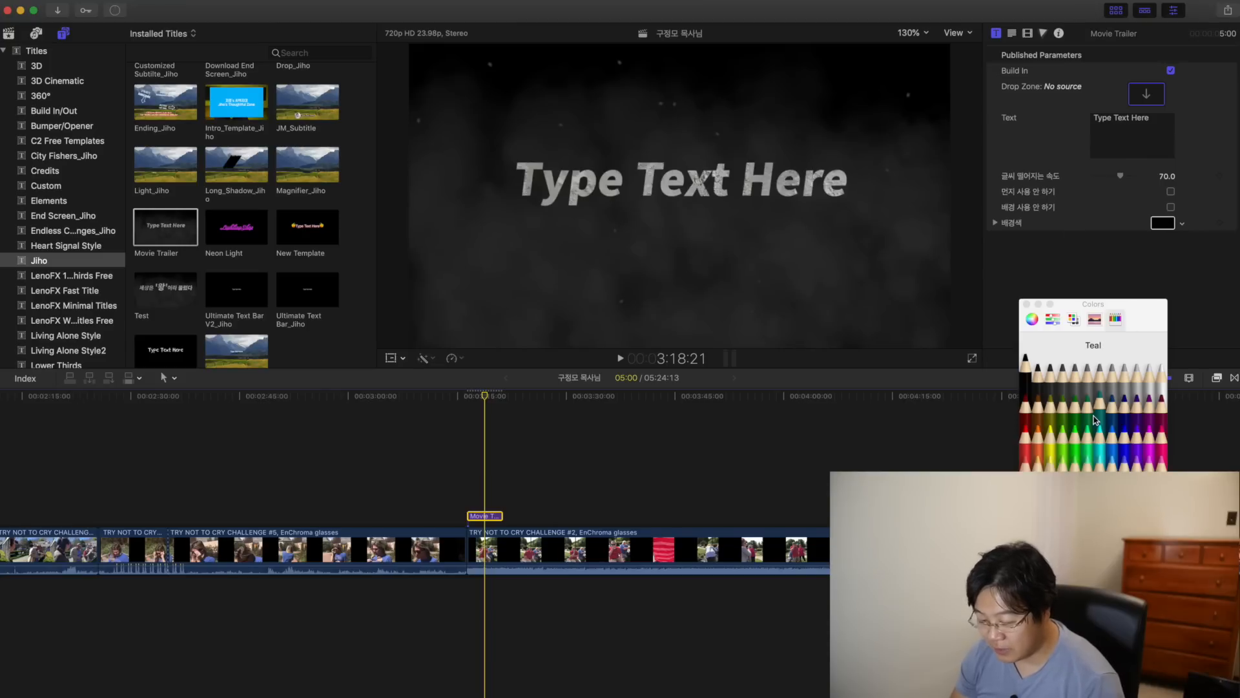
{"action": "left_click", "coordinate": [1064, 446]}
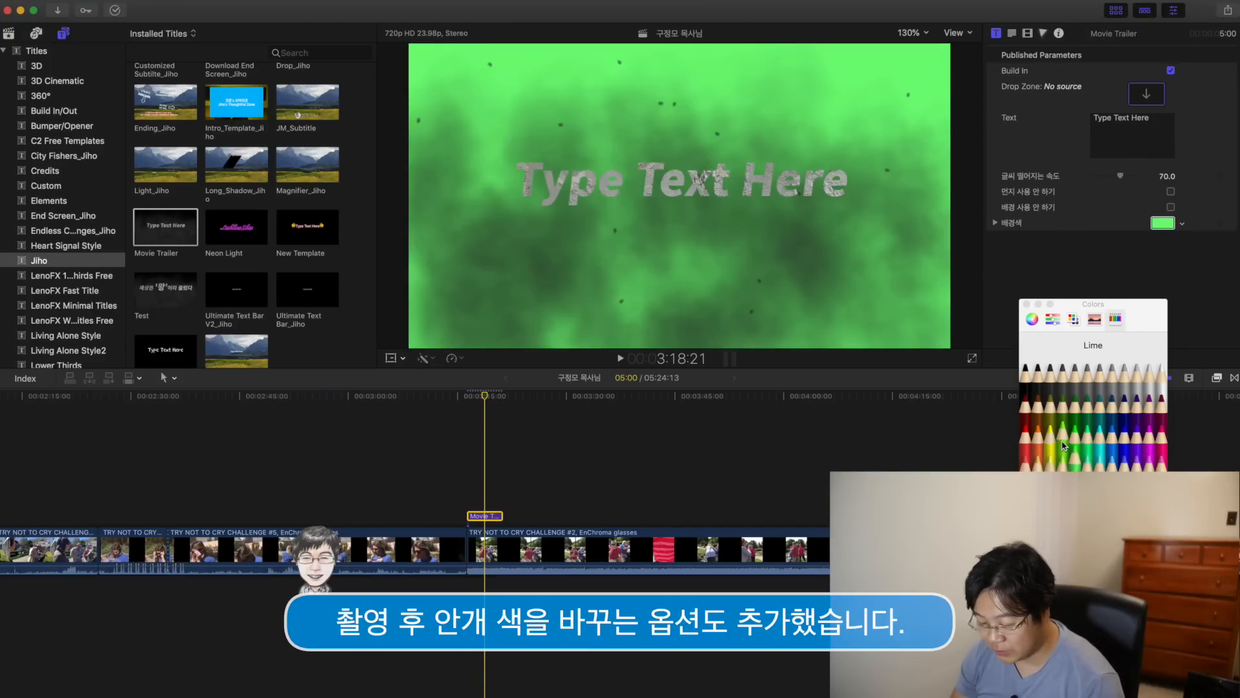
{"action": "left_click", "coordinate": [1051, 387]}
{"action": "left_click", "coordinate": [1087, 383]}
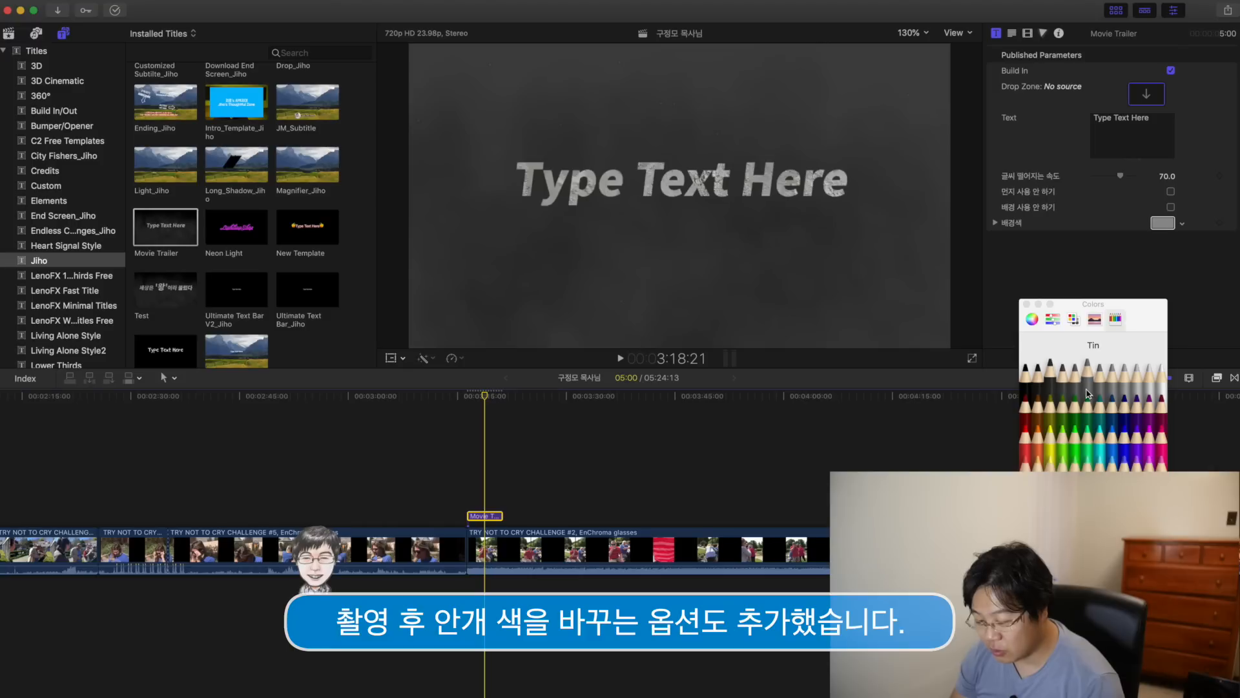
{"action": "left_click", "coordinate": [1127, 392]}
{"action": "left_click", "coordinate": [1144, 393]}
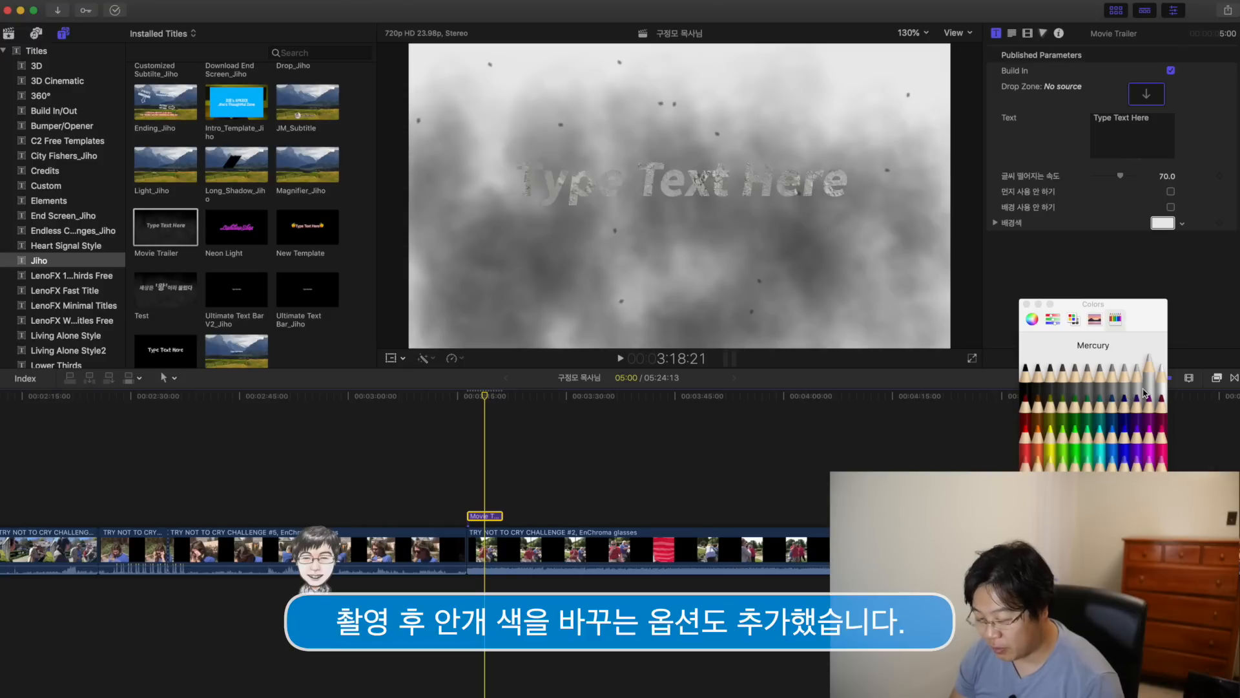
{"action": "left_click", "coordinate": [1025, 372]}
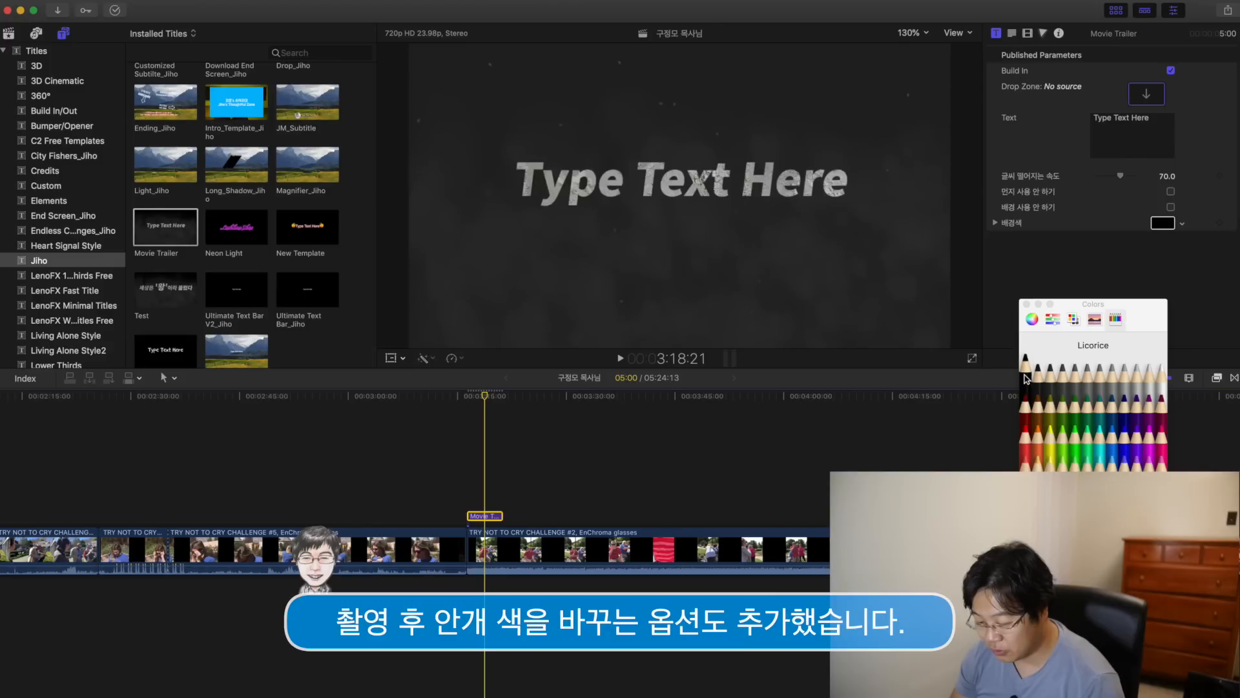
{"action": "left_click", "coordinate": [1026, 305]}
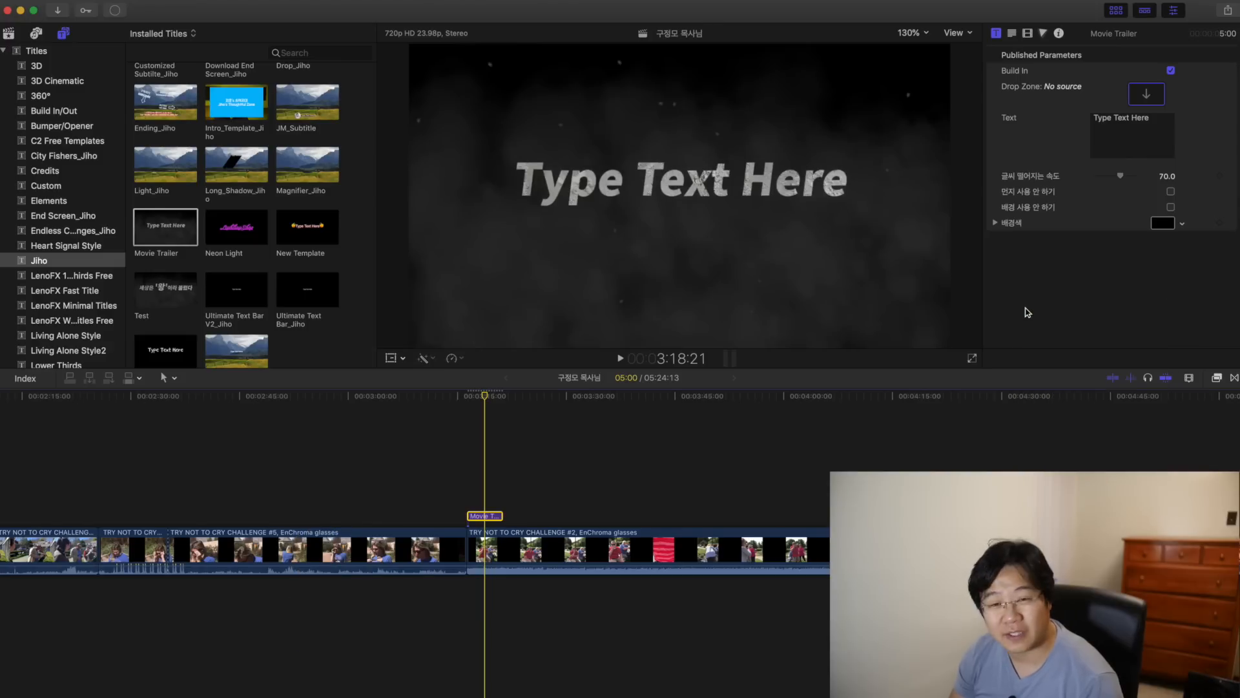